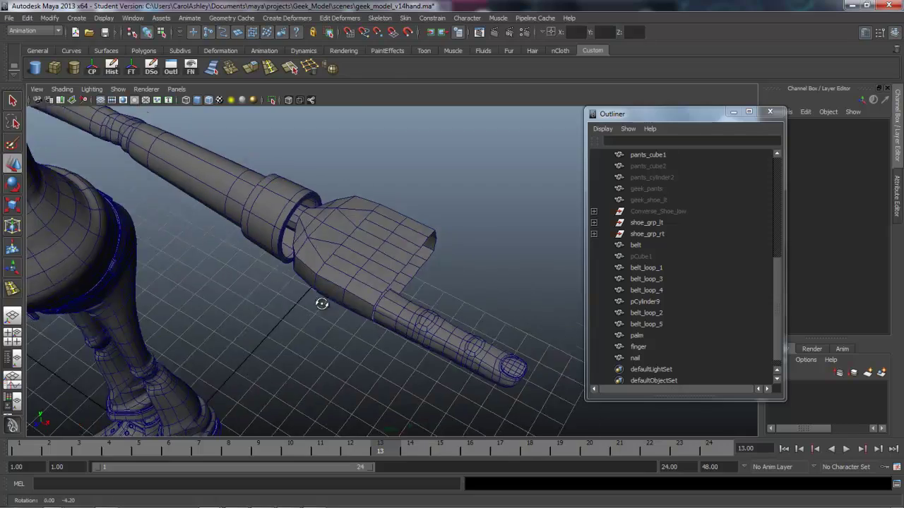
- Select the finger and its nail together and switch to the Polygons menu set
{"action": "middle_click_drag", "start_coordinate": [357, 336], "coordinate": [312, 296], "text": "alt"}
{"action": "right_click_drag", "start_coordinate": [312, 297], "coordinate": [483, 333], "text": "alt"}
{"action": "middle_click_drag", "start_coordinate": [383, 292], "coordinate": [298, 226], "text": "alt"}
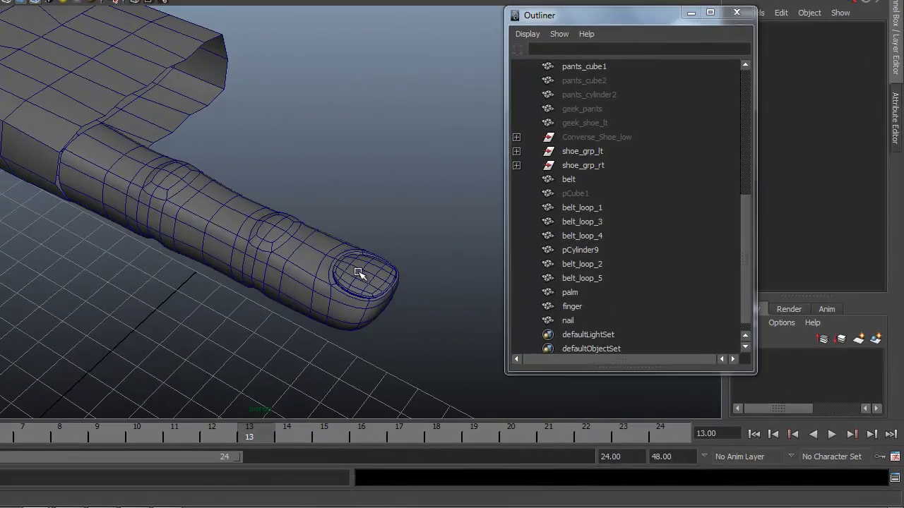
{"action": "left_click", "coordinate": [365, 276]}
{"action": "right_click_drag", "start_coordinate": [301, 322], "coordinate": [308, 339], "text": "alt"}
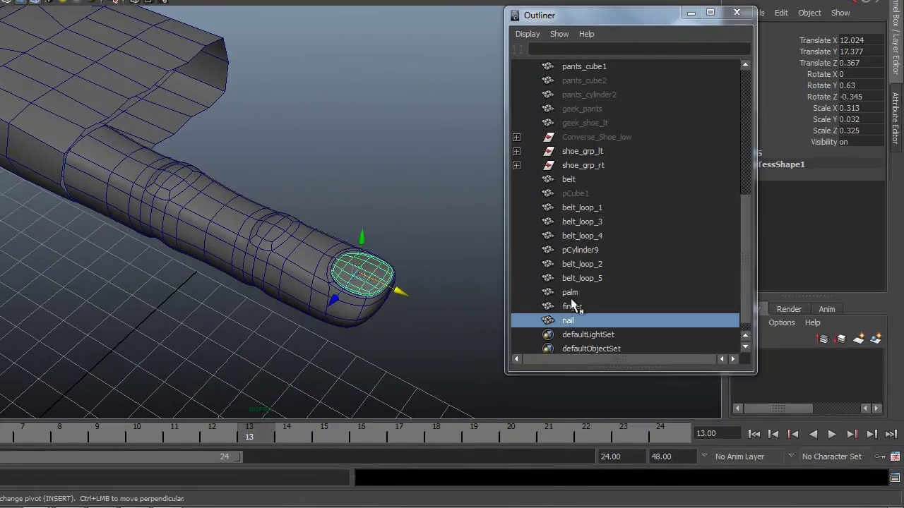
{"action": "left_click", "coordinate": [270, 259]}
{"action": "left_click", "coordinate": [351, 275], "text": "shift"}
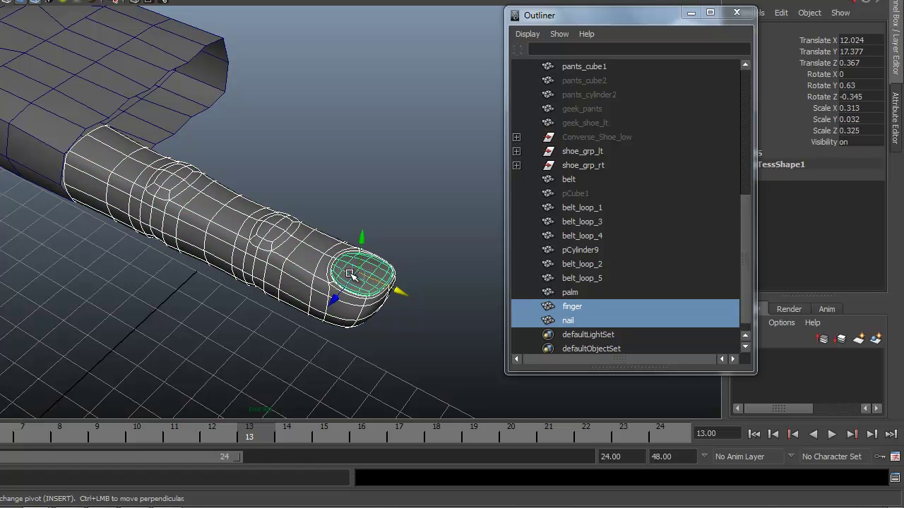
{"action": "right_click_drag", "start_coordinate": [403, 357], "coordinate": [488, 345], "text": "alt"}
{"action": "middle_click_drag", "start_coordinate": [414, 326], "coordinate": [325, 262], "text": "alt"}
{"action": "left_click_drag", "start_coordinate": [299, 295], "coordinate": [315, 279], "text": "alt"}
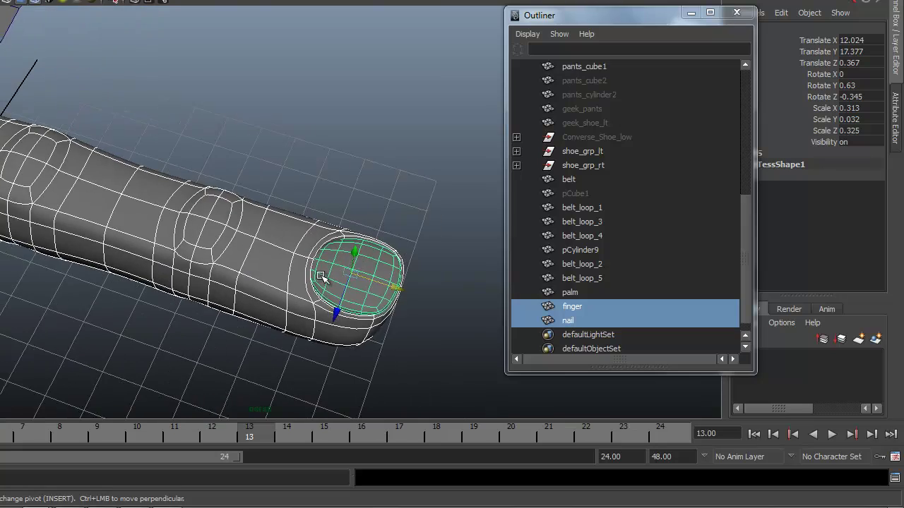
{"action": "middle_click_drag", "start_coordinate": [316, 278], "coordinate": [335, 289], "text": "alt"}
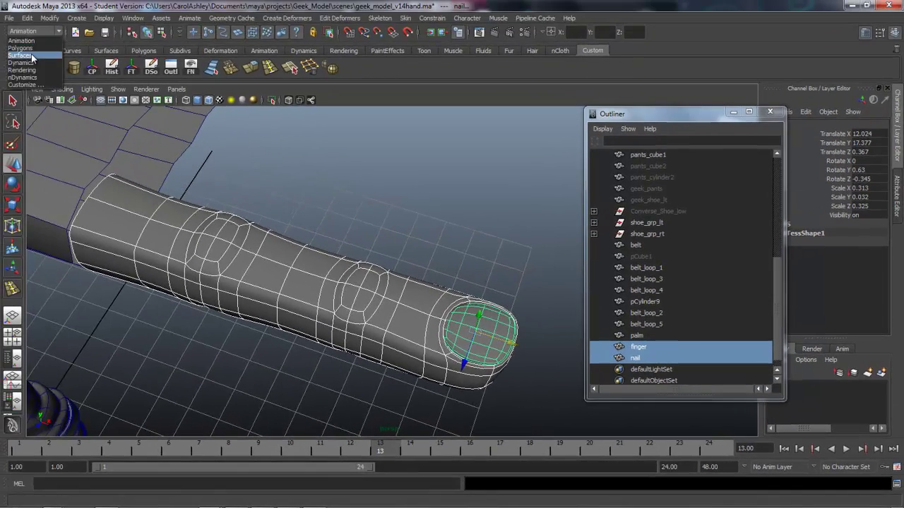
{"action": "left_click", "coordinate": [31, 54]}
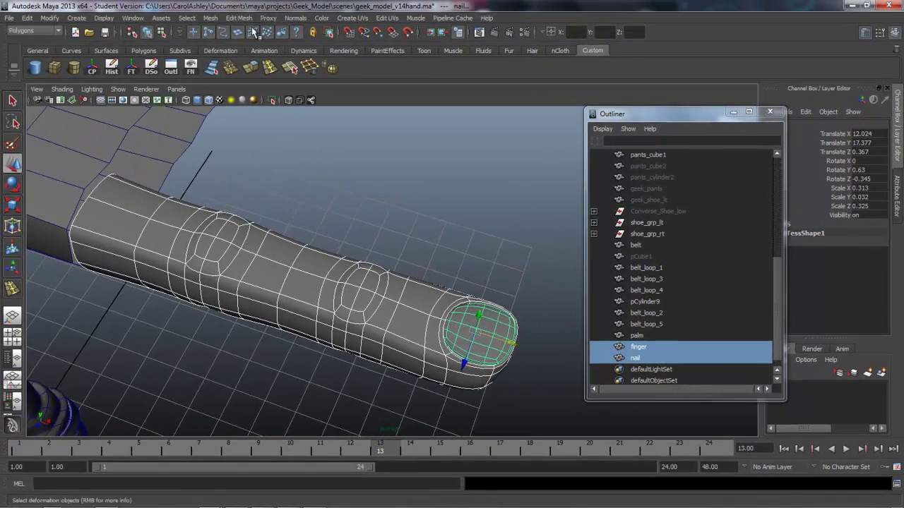
{"action": "left_click", "coordinate": [210, 18]}
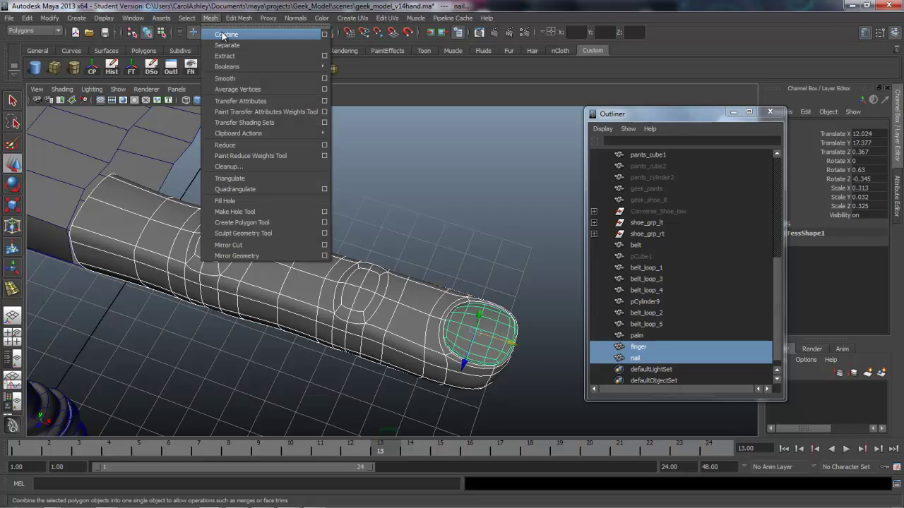
- Examine the nail and finger up close as two separate meshes
{"action": "left_click", "coordinate": [462, 340]}
{"action": "right_click_drag", "start_coordinate": [381, 353], "coordinate": [488, 346], "text": "alt"}
{"action": "middle_click_drag", "start_coordinate": [488, 345], "coordinate": [402, 280], "text": "alt"}
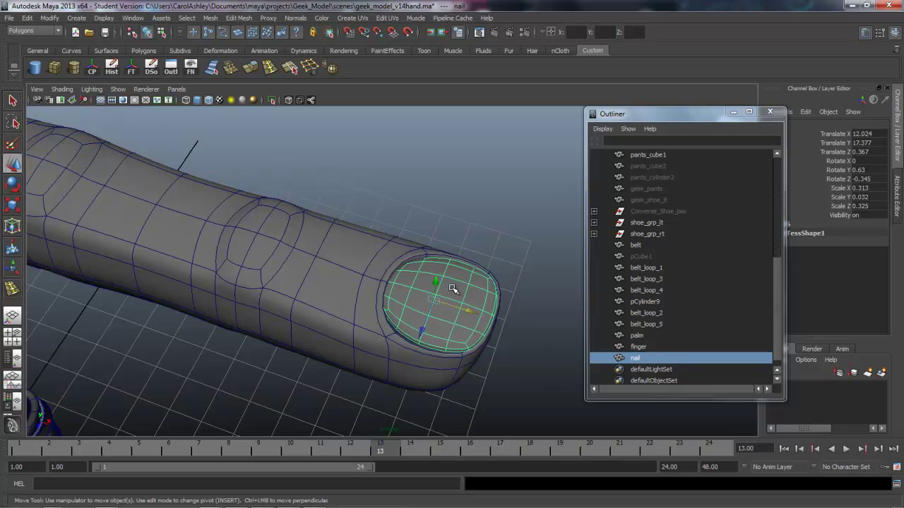
{"action": "left_click", "coordinate": [297, 290]}
{"action": "left_click", "coordinate": [429, 301]}
{"action": "right_click_drag", "start_coordinate": [454, 308], "coordinate": [355, 308], "text": "alt"}
{"action": "middle_click_drag", "start_coordinate": [360, 318], "coordinate": [403, 346], "text": "alt"}
- Group the finger and nail meshes and name the group finger_index
{"action": "left_click", "coordinate": [388, 328]}
{"action": "right_click_drag", "start_coordinate": [499, 335], "coordinate": [353, 335], "text": "alt"}
{"action": "middle_click_drag", "start_coordinate": [353, 334], "coordinate": [399, 384], "text": "alt"}
{"action": "left_click_drag", "start_coordinate": [331, 346], "coordinate": [319, 325], "text": "alt"}
{"action": "left_click_drag", "start_coordinate": [385, 331], "coordinate": [395, 363], "text": "alt"}
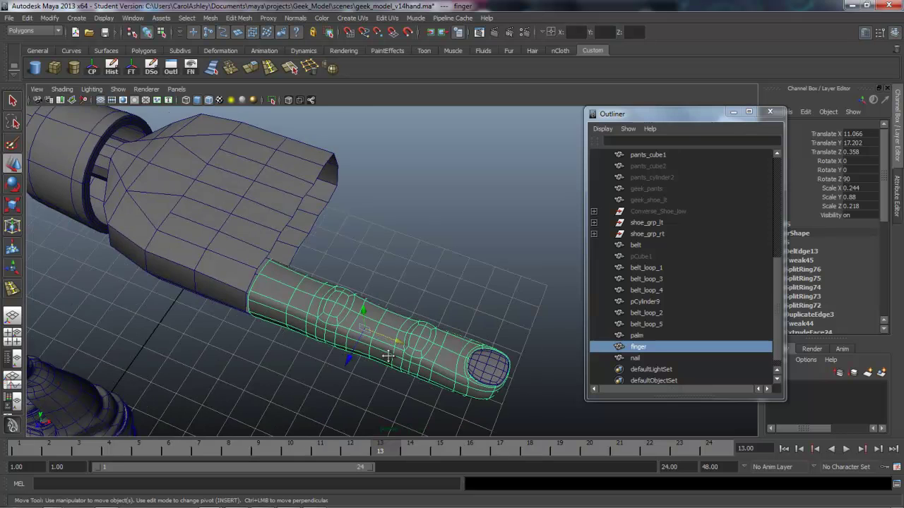
{"action": "middle_click_drag", "start_coordinate": [439, 371], "coordinate": [412, 333], "text": "alt"}
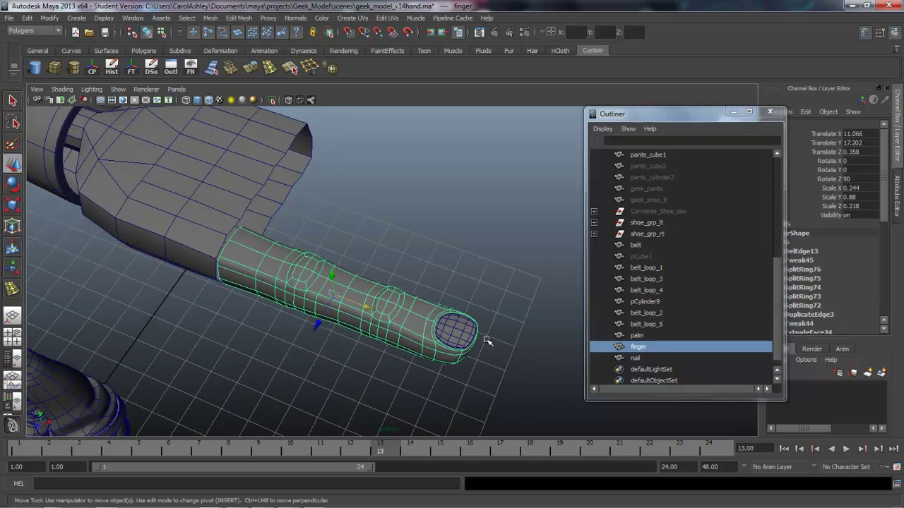
{"action": "left_click", "coordinate": [458, 339], "text": "shift"}
{"action": "left_click_drag", "start_coordinate": [455, 345], "coordinate": [427, 323], "text": "alt"}
{"action": "right_click_drag", "start_coordinate": [443, 336], "coordinate": [389, 336], "text": "alt"}
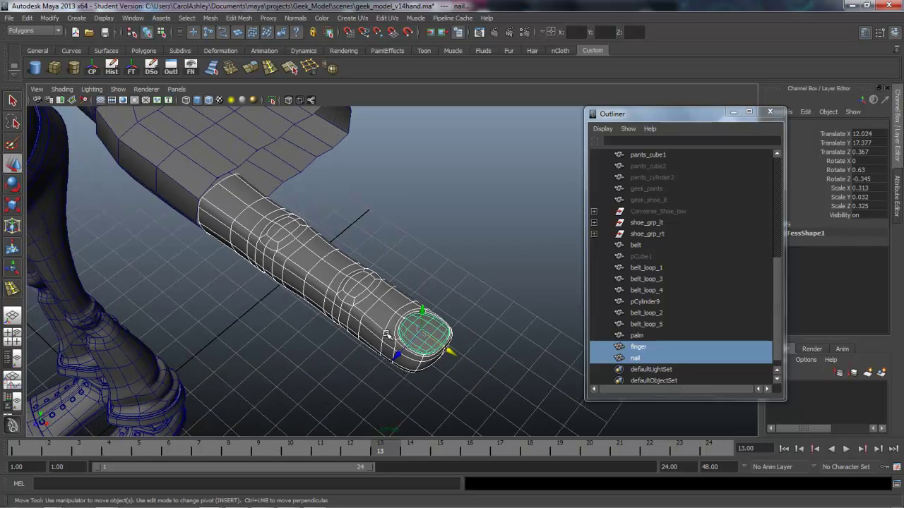
{"action": "middle_click_drag", "start_coordinate": [390, 336], "coordinate": [408, 366], "text": "alt"}
{"action": "middle_click_drag", "start_coordinate": [317, 211], "coordinate": [332, 251], "text": "alt"}
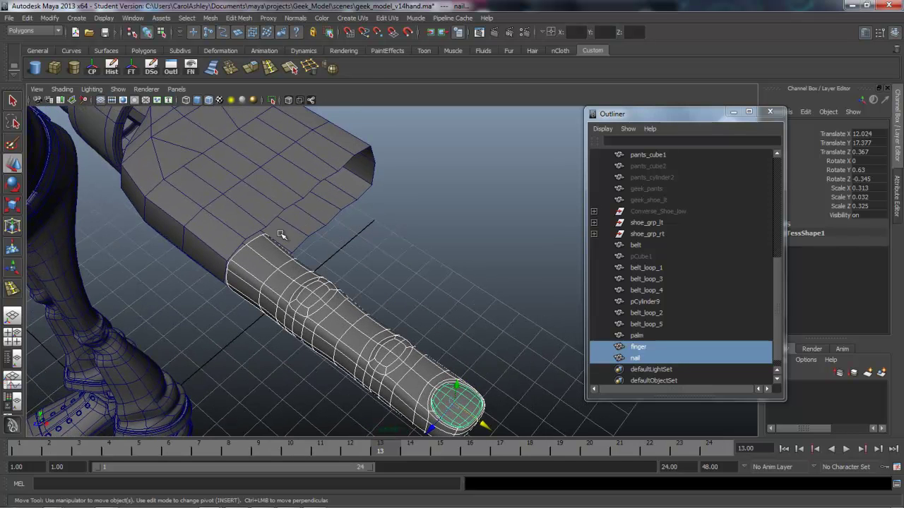
{"action": "right_click_drag", "start_coordinate": [461, 270], "coordinate": [418, 280], "text": "alt"}
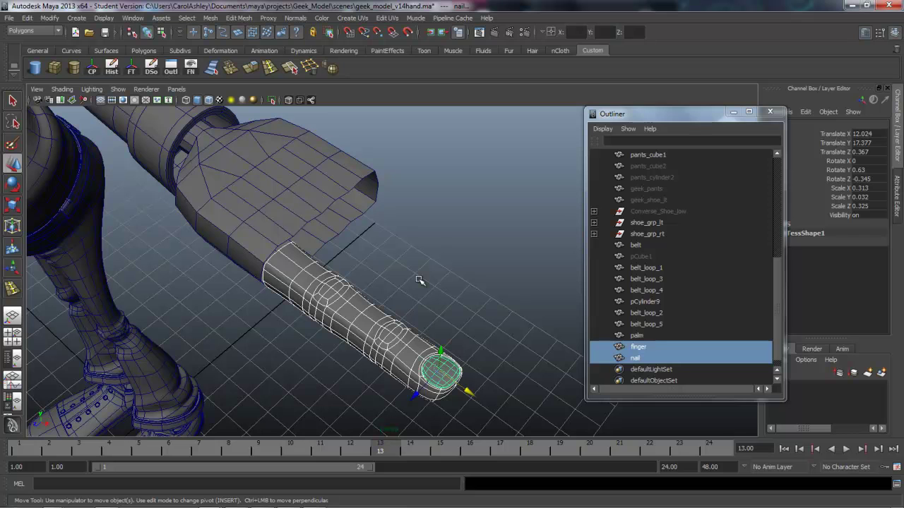
{"action": "key", "text": "ctrl+g"}
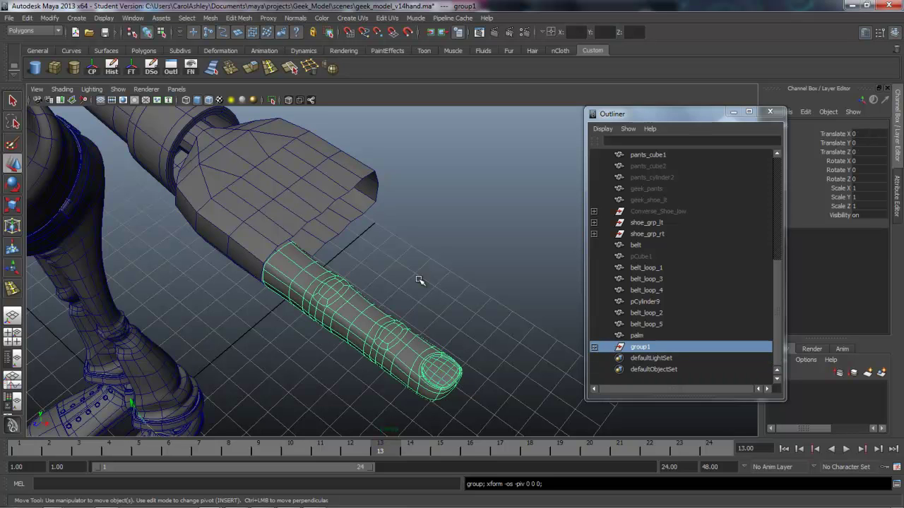
{"action": "double_click", "coordinate": [643, 348]}
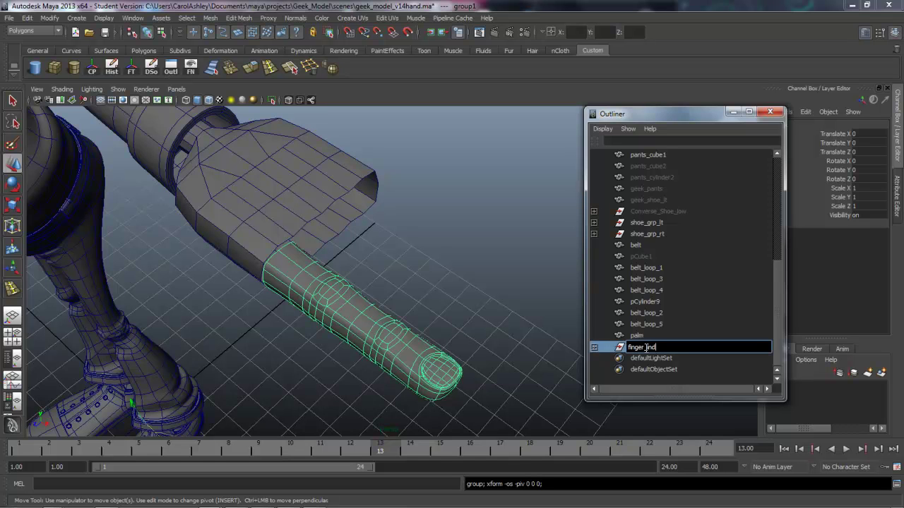
{"action": "key", "text": "Return"}
- Center the finger_index group's pivot and move it to the base of the finger where it meets the palm
{"action": "left_click_drag", "start_coordinate": [459, 345], "coordinate": [257, 351], "text": "alt"}
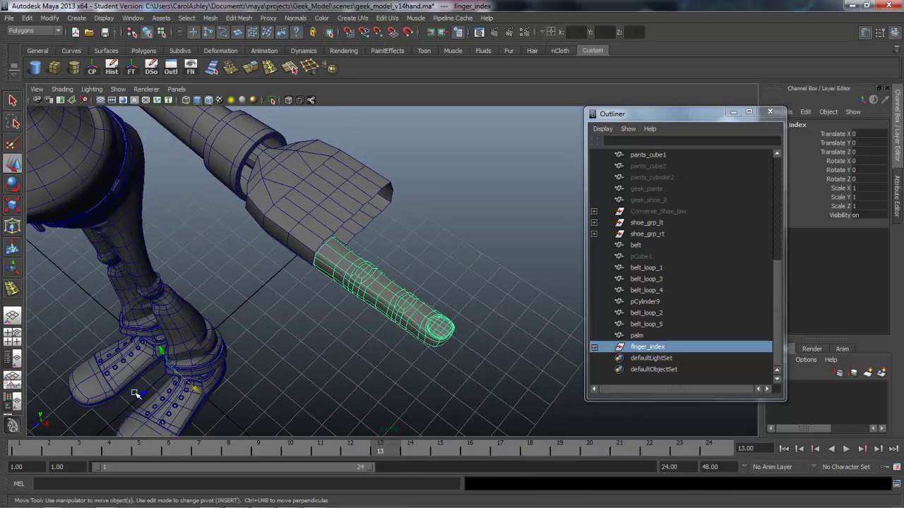
{"action": "left_click_drag", "start_coordinate": [178, 373], "coordinate": [233, 353], "text": "alt"}
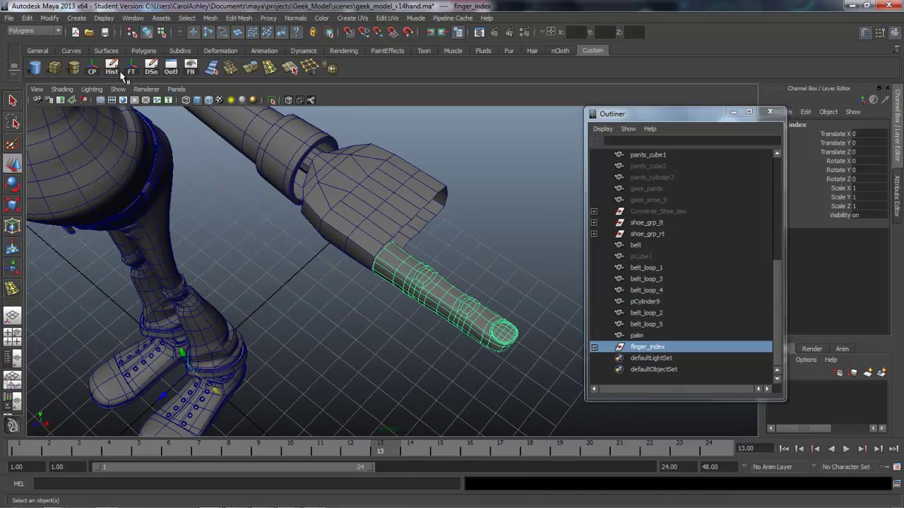
{"action": "left_click_drag", "start_coordinate": [426, 293], "coordinate": [431, 340], "text": "alt"}
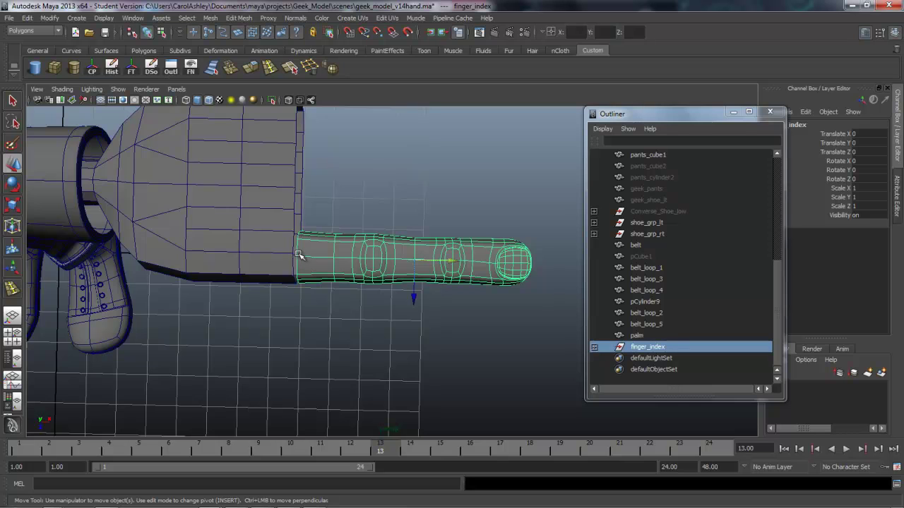
{"action": "key", "text": "Insert"}
{"action": "left_click_drag", "start_coordinate": [439, 261], "coordinate": [316, 229]}
{"action": "key", "text": "Insert"}
- Duplicate finger_index and move the copy away from the hand to about 1.277 in Translate Z as a spare
{"action": "left_click_drag", "start_coordinate": [310, 313], "coordinate": [296, 388], "text": "alt"}
{"action": "right_click_drag", "start_coordinate": [419, 306], "coordinate": [366, 333], "text": "alt"}
{"action": "middle_click_drag", "start_coordinate": [366, 334], "coordinate": [356, 333], "text": "alt"}
{"action": "mouse_move", "coordinate": [356, 333]}
{"action": "left_mouse_down", "text": "alt"}
{"action": "mouse_move", "coordinate": [322, 331]}
{"action": "mouse_move", "coordinate": [413, 327]}
{"action": "mouse_move", "coordinate": [335, 256]}
{"action": "mouse_move", "coordinate": [342, 358]}
{"action": "mouse_move", "coordinate": [371, 339]}
{"action": "mouse_move", "coordinate": [362, 328]}
{"action": "left_mouse_up", "text": "alt"}
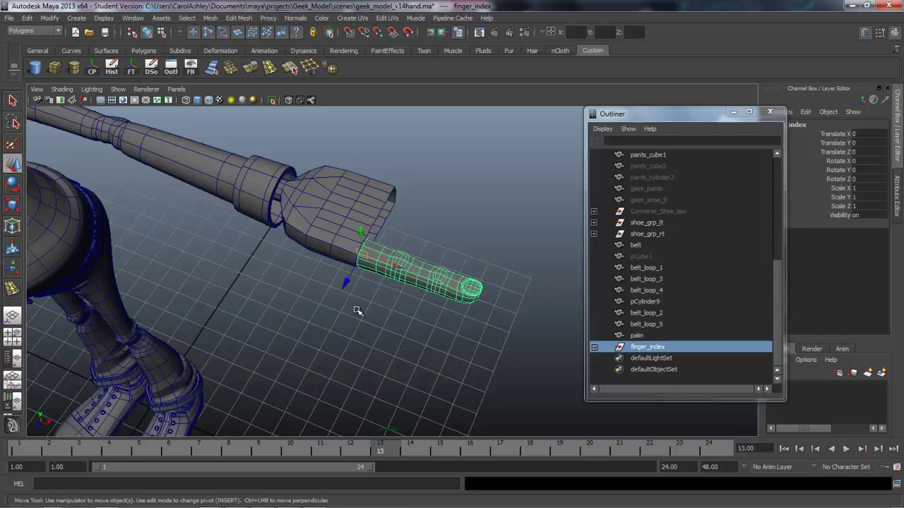
{"action": "key", "text": "ctrl+d"}
{"action": "left_click_drag", "start_coordinate": [347, 283], "coordinate": [310, 348]}
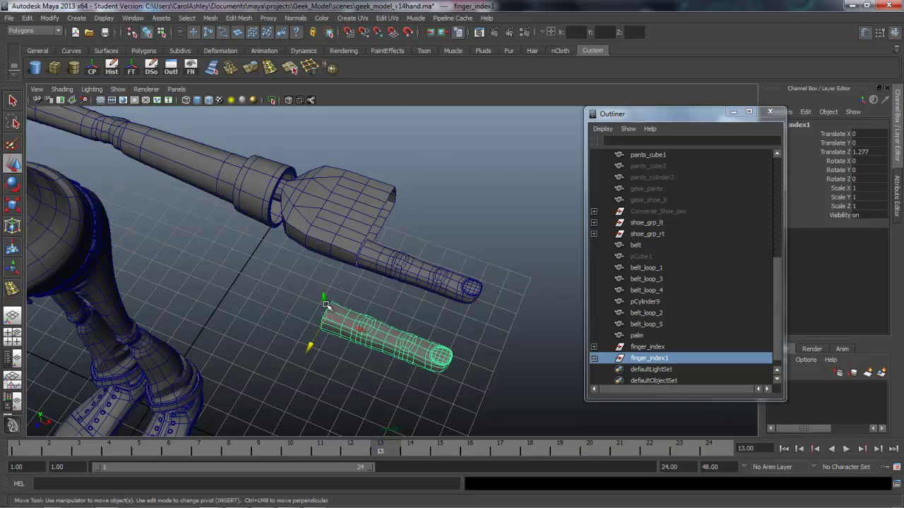
- Rotate the original finger_index group outward at the palm, setting its Rotate Y to -9
{"action": "left_click_drag", "start_coordinate": [351, 314], "coordinate": [331, 332], "text": "alt"}
{"action": "right_click_drag", "start_coordinate": [331, 332], "coordinate": [505, 318], "text": "alt"}
{"action": "middle_click_drag", "start_coordinate": [404, 324], "coordinate": [370, 346], "text": "alt"}
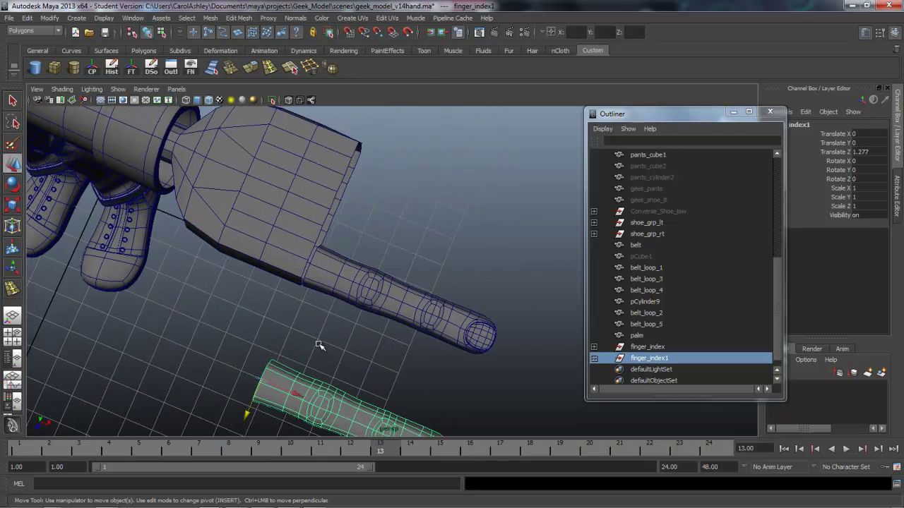
{"action": "scroll", "coordinate": [328, 345], "scroll_direction": "up", "scroll_amount": 3}
{"action": "left_click", "coordinate": [300, 288]}
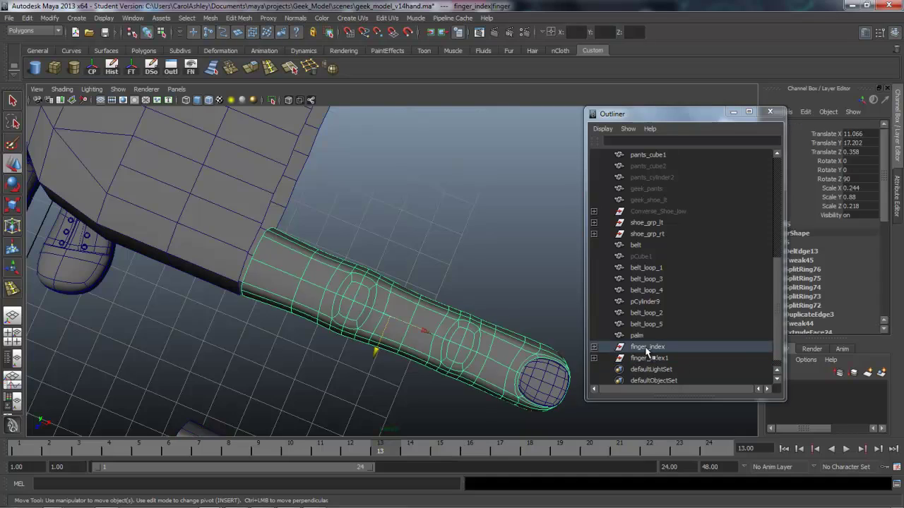
{"action": "left_click_drag", "start_coordinate": [426, 344], "coordinate": [328, 305], "text": "alt"}
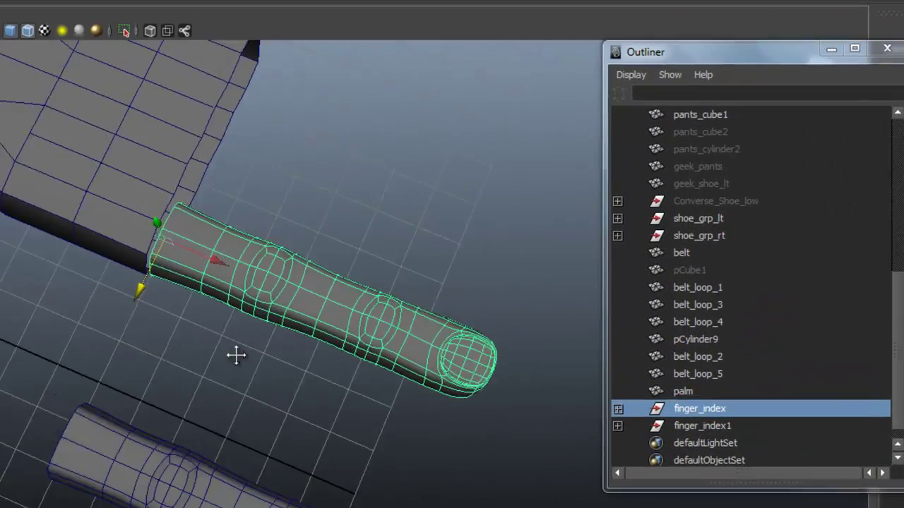
{"action": "left_click_drag", "start_coordinate": [424, 397], "coordinate": [303, 359], "text": "alt"}
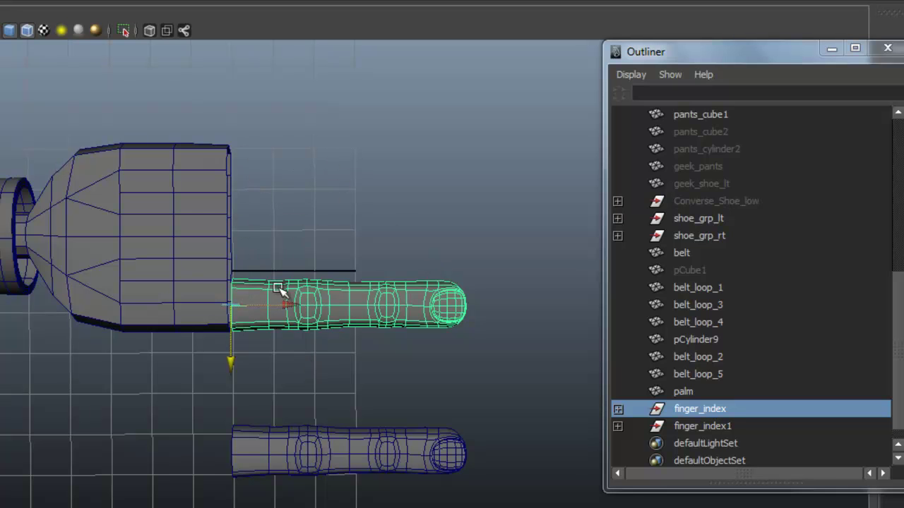
{"action": "right_click_drag", "start_coordinate": [182, 319], "coordinate": [461, 281], "text": "alt"}
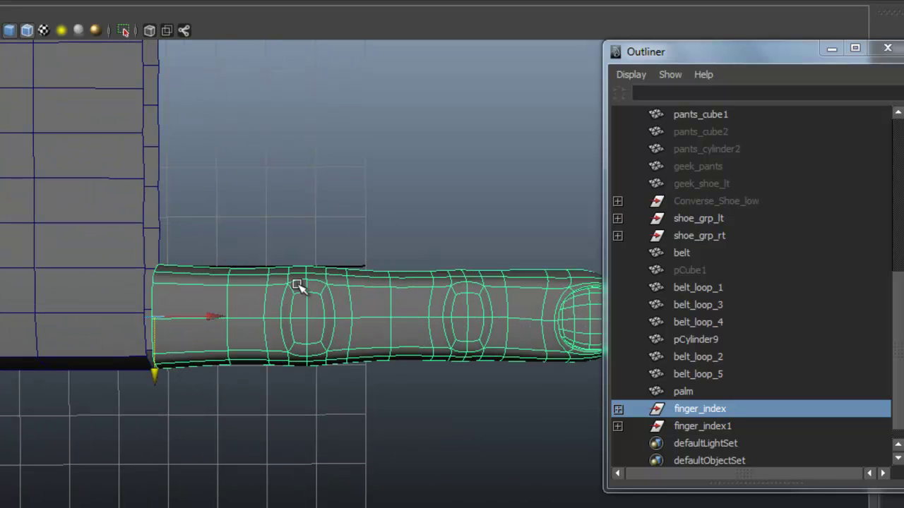
{"action": "left_click_drag", "start_coordinate": [336, 346], "coordinate": [396, 348], "text": "alt"}
{"action": "left_click_drag", "start_coordinate": [471, 359], "coordinate": [192, 387], "text": "alt"}
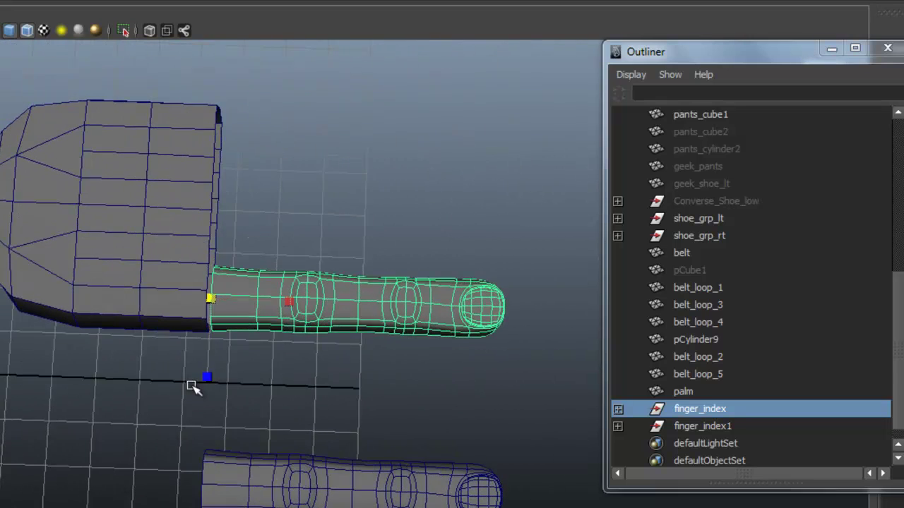
{"action": "key", "text": "e"}
{"action": "left_click_drag", "start_coordinate": [257, 364], "coordinate": [218, 377]}
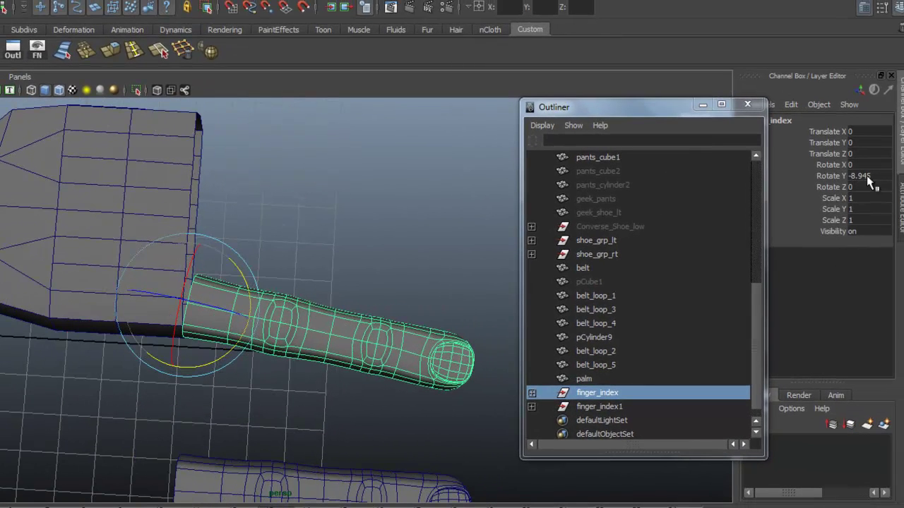
{"action": "double_click", "coordinate": [871, 176]}
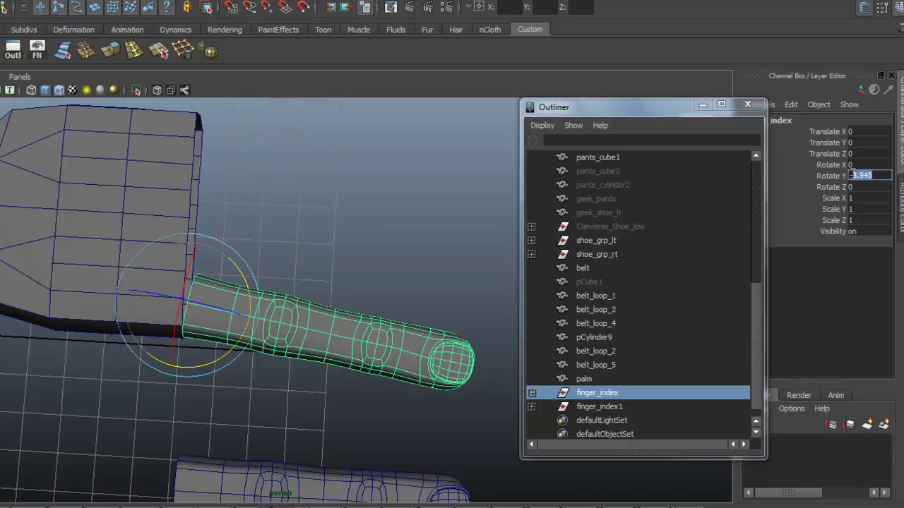
{"action": "type", "text": "9"}
- Duplicate the spare finger_index1 and move the copy beside the index finger at the palm, to about -0.463 in Translate Z
{"action": "left_click_drag", "start_coordinate": [367, 304], "coordinate": [283, 334], "text": "alt"}
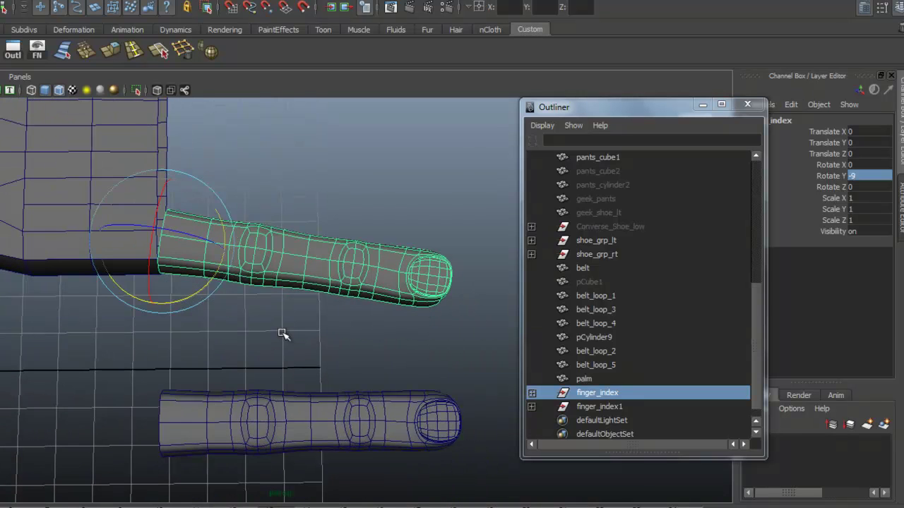
{"action": "left_click", "coordinate": [322, 408]}
{"action": "left_click", "coordinate": [607, 407]}
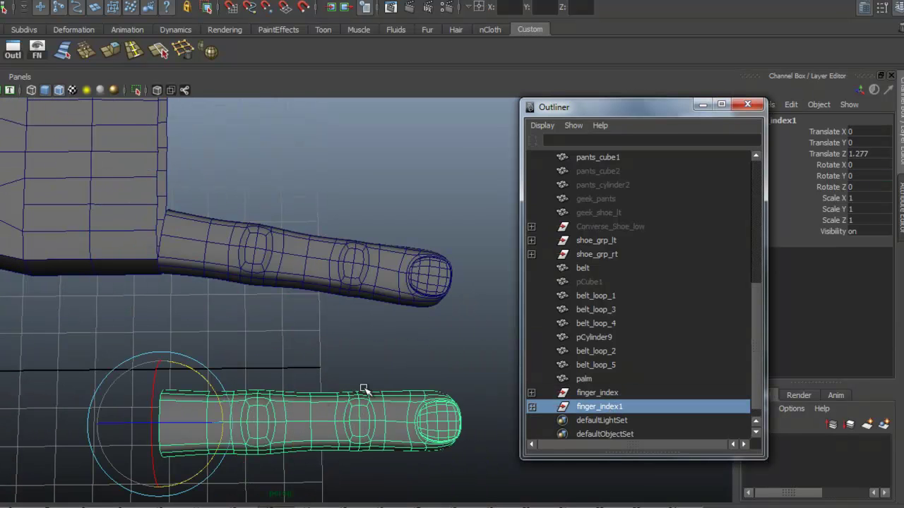
{"action": "key", "text": "ctrl+d"}
{"action": "left_click_drag", "start_coordinate": [317, 419], "coordinate": [267, 401], "text": "alt"}
{"action": "key", "text": "w"}
{"action": "left_click_drag", "start_coordinate": [192, 447], "coordinate": [187, 246]}
- Scale the middle finger copy uniformly to about 1.018 and lengthen it to about 1.1 in Scale X
{"action": "right_click_drag", "start_coordinate": [188, 246], "coordinate": [247, 269], "text": "alt"}
{"action": "left_click_drag", "start_coordinate": [247, 268], "coordinate": [301, 283], "text": "alt"}
{"action": "middle_click_drag", "start_coordinate": [301, 282], "coordinate": [283, 315], "text": "alt"}
{"action": "right_click_drag", "start_coordinate": [394, 291], "coordinate": [288, 293], "text": "alt"}
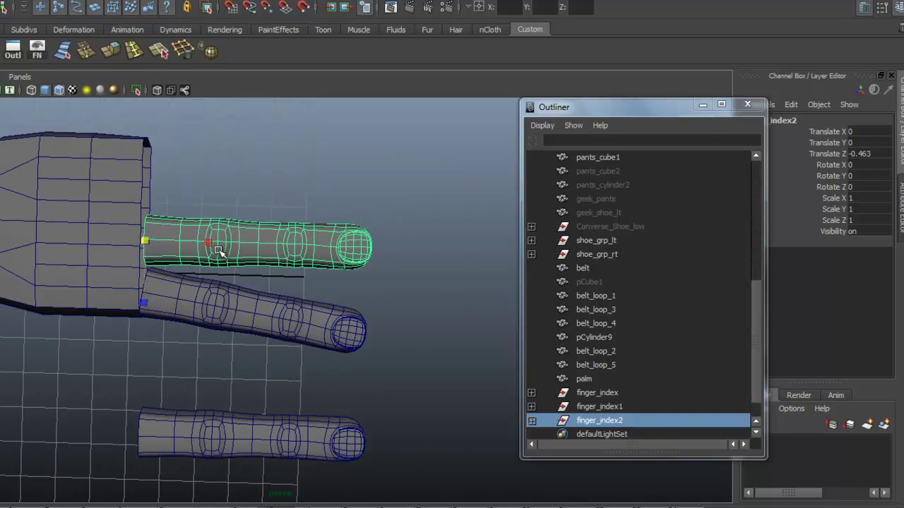
{"action": "left_click_drag", "start_coordinate": [144, 242], "coordinate": [148, 242]}
{"action": "left_click_drag", "start_coordinate": [209, 245], "coordinate": [212, 245]}
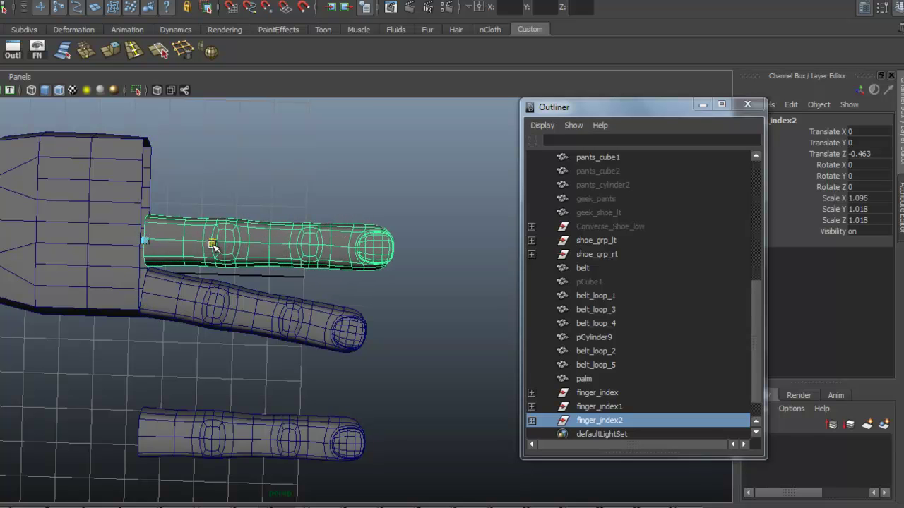
{"action": "mouse_move", "coordinate": [202, 282]}
{"action": "left_mouse_down", "text": "alt"}
{"action": "mouse_move", "coordinate": [189, 264]}
{"action": "mouse_move", "coordinate": [214, 240]}
{"action": "mouse_move", "coordinate": [202, 287]}
{"action": "mouse_move", "coordinate": [238, 290]}
{"action": "mouse_move", "coordinate": [213, 276]}
{"action": "left_mouse_up", "text": "alt"}
{"action": "right_click_drag", "start_coordinate": [213, 276], "coordinate": [418, 289], "text": "alt"}
{"action": "left_click_drag", "start_coordinate": [299, 287], "coordinate": [194, 304], "text": "alt"}
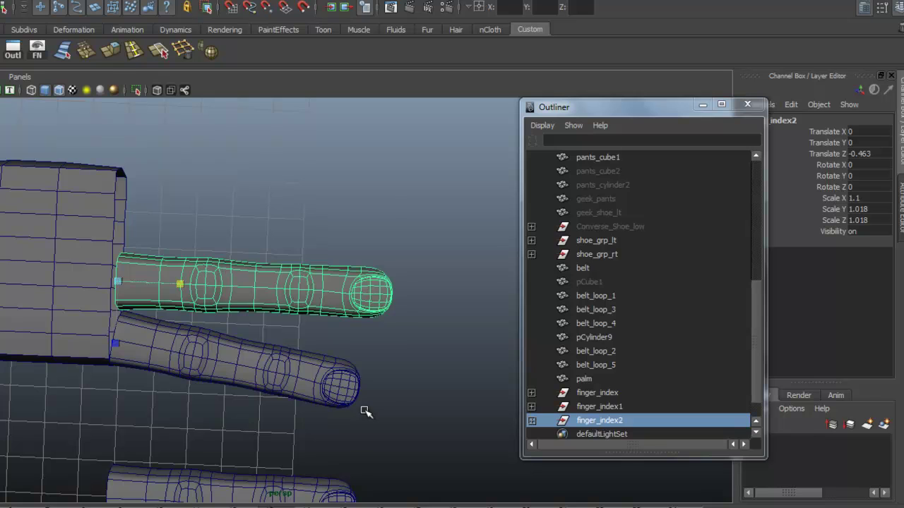
- Duplicate the spare finger_index1 and move the copy beside the middle finger at the palm, to about -0.931 in Translate Z
{"action": "middle_click_drag", "start_coordinate": [371, 400], "coordinate": [370, 321], "text": "alt"}
{"action": "left_click", "coordinate": [268, 420]}
{"action": "left_click", "coordinate": [599, 406]}
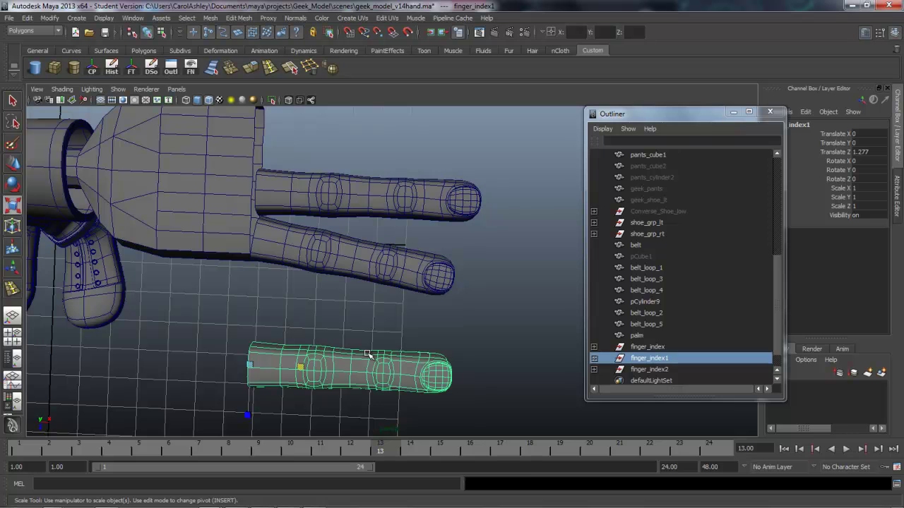
{"action": "key", "text": "ctrl+d"}
{"action": "key", "text": "w"}
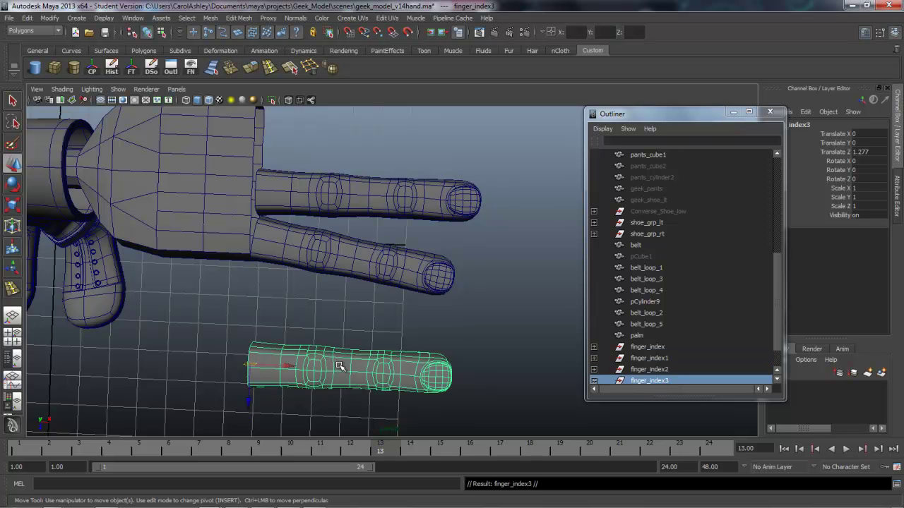
{"action": "left_click_drag", "start_coordinate": [251, 389], "coordinate": [279, 314]}
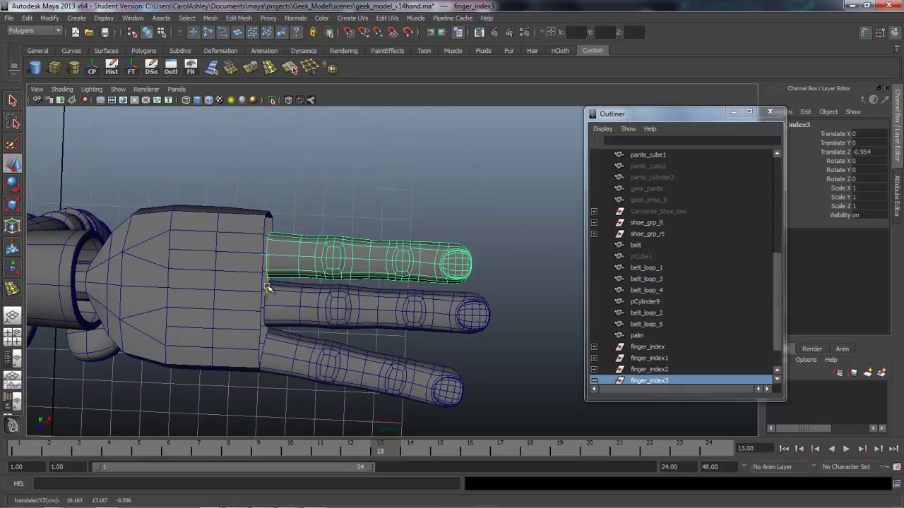
{"action": "middle_click_drag", "start_coordinate": [268, 288], "coordinate": [268, 289]}
- Scale the ring finger copy uniformly to about 0.959 and rotate it outward to about 5.246 in Rotate Y
{"action": "key", "text": "r"}
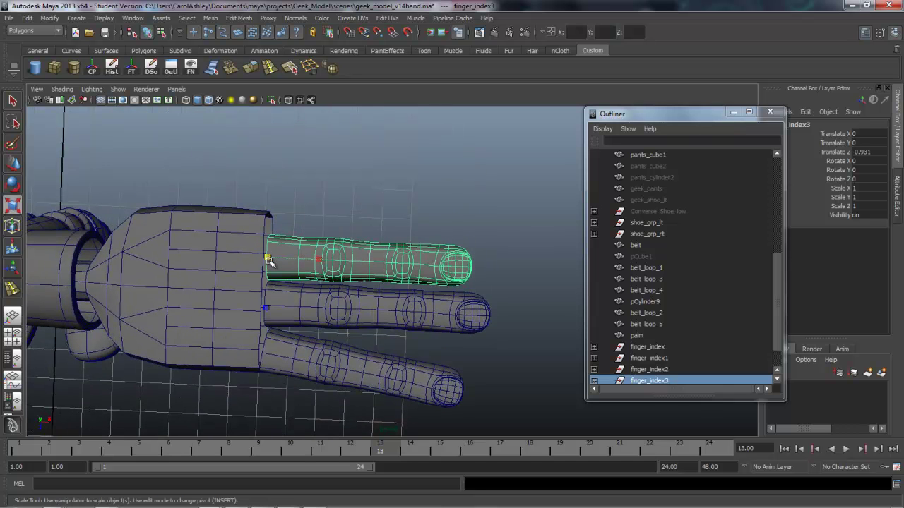
{"action": "left_click_drag", "start_coordinate": [267, 256], "coordinate": [381, 282]}
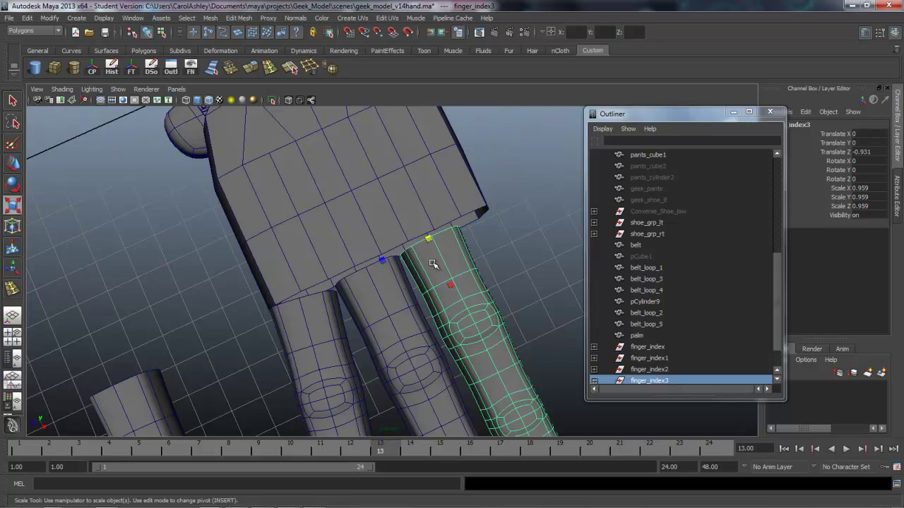
{"action": "left_click_drag", "start_coordinate": [428, 282], "coordinate": [442, 294], "text": "alt"}
{"action": "left_click_drag", "start_coordinate": [407, 260], "coordinate": [357, 300], "text": "alt"}
{"action": "key", "text": "e"}
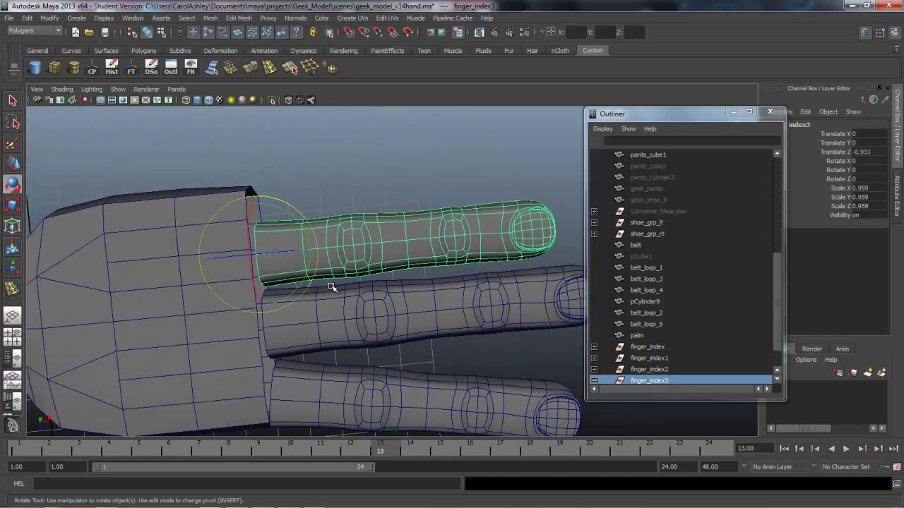
{"action": "left_click_drag", "start_coordinate": [297, 290], "coordinate": [267, 291]}
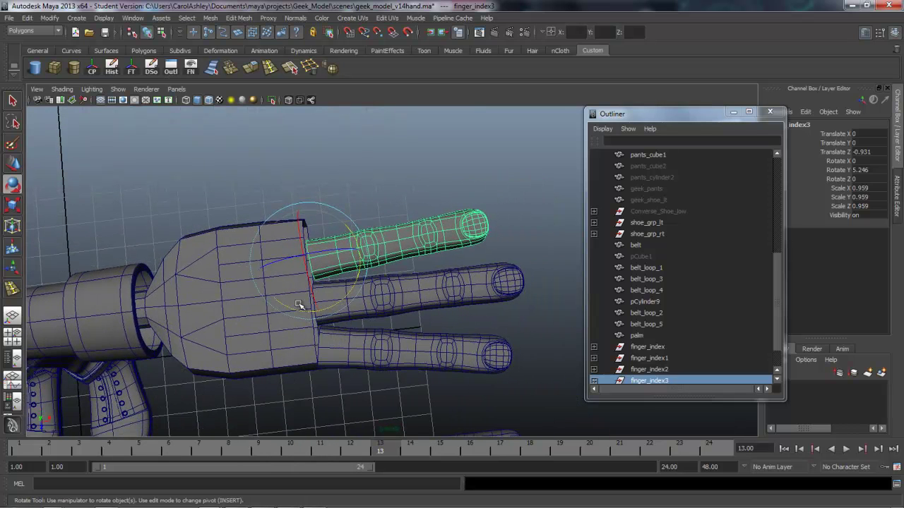
{"action": "left_click_drag", "start_coordinate": [421, 325], "coordinate": [374, 328], "text": "alt"}
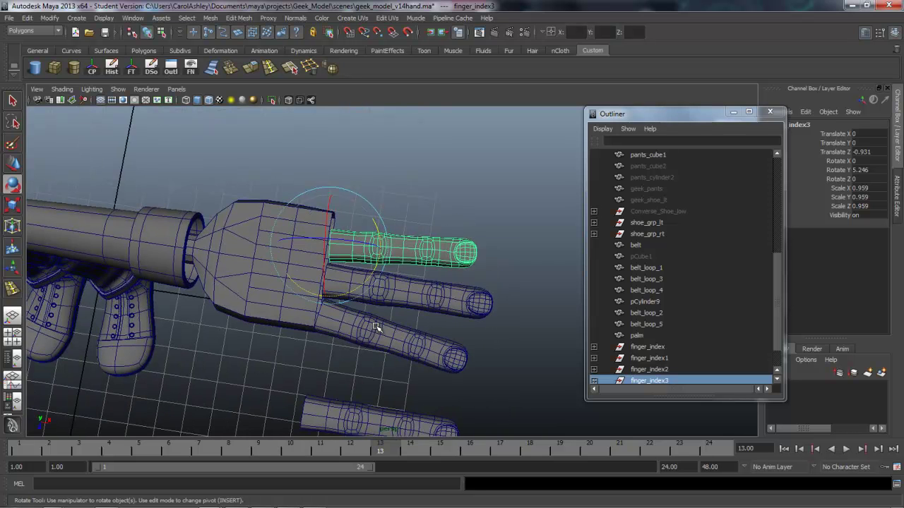
- Duplicate the ring finger as a little finger at about -1.263 in Translate Z and scale it uniformly to about 0.73
{"action": "key", "text": "ctrl+d"}
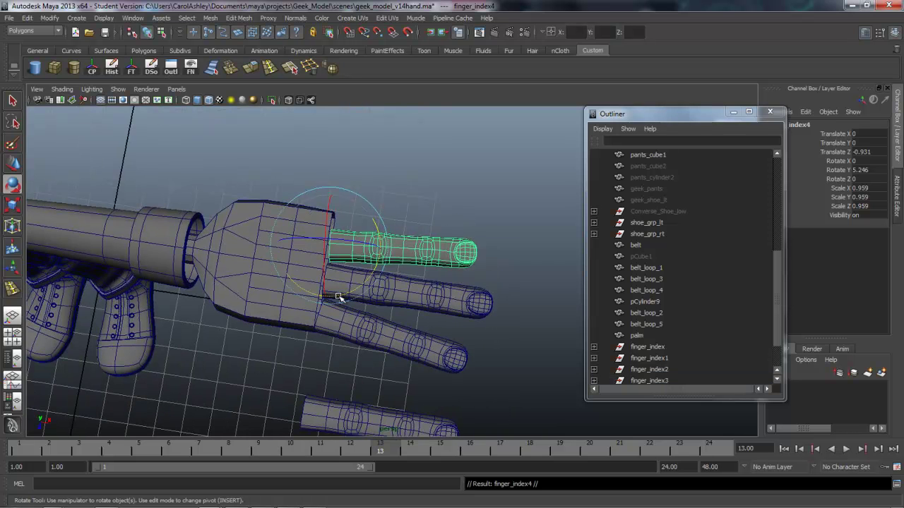
{"action": "key", "text": "w"}
{"action": "left_click_drag", "start_coordinate": [329, 278], "coordinate": [327, 256]}
{"action": "left_click_drag", "start_coordinate": [348, 310], "coordinate": [353, 340], "text": "alt"}
{"action": "key", "text": "r"}
{"action": "left_click_drag", "start_coordinate": [315, 277], "coordinate": [276, 271]}
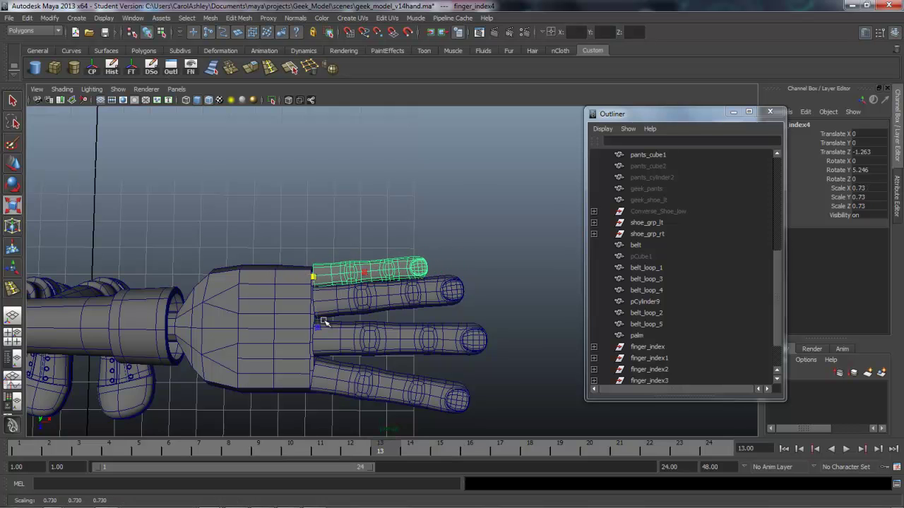
- Rotate the little finger outward to about 13.623 in Rotate Y and shift it to about -1.32 in Translate Z
{"action": "left_click_drag", "start_coordinate": [342, 344], "coordinate": [327, 344], "text": "alt"}
{"action": "right_click_drag", "start_coordinate": [327, 343], "coordinate": [530, 321], "text": "alt"}
{"action": "left_click_drag", "start_coordinate": [529, 321], "coordinate": [379, 288], "text": "alt"}
{"action": "key", "text": "e"}
{"action": "key", "text": "q"}
{"action": "key", "text": "w"}
{"action": "middle_click_drag", "start_coordinate": [330, 255], "coordinate": [340, 254]}
{"action": "left_click_drag", "start_coordinate": [447, 294], "coordinate": [435, 322], "text": "alt"}
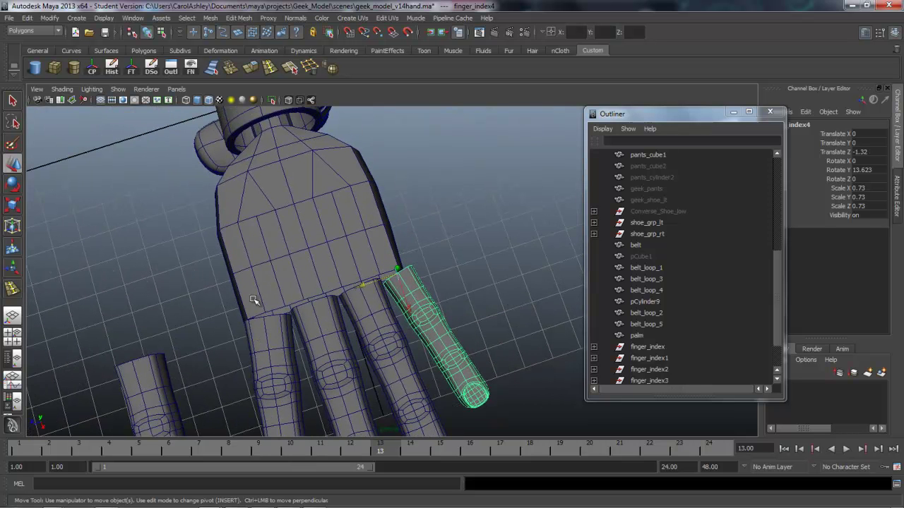
- Move the little finger back toward the wrist to about -0.098 in Translate X and enlarge it slightly
{"action": "middle_click_drag", "start_coordinate": [409, 311], "coordinate": [406, 300]}
{"action": "left_click_drag", "start_coordinate": [358, 289], "coordinate": [407, 319], "text": "alt"}
{"action": "middle_click_drag", "start_coordinate": [305, 272], "coordinate": [309, 266]}
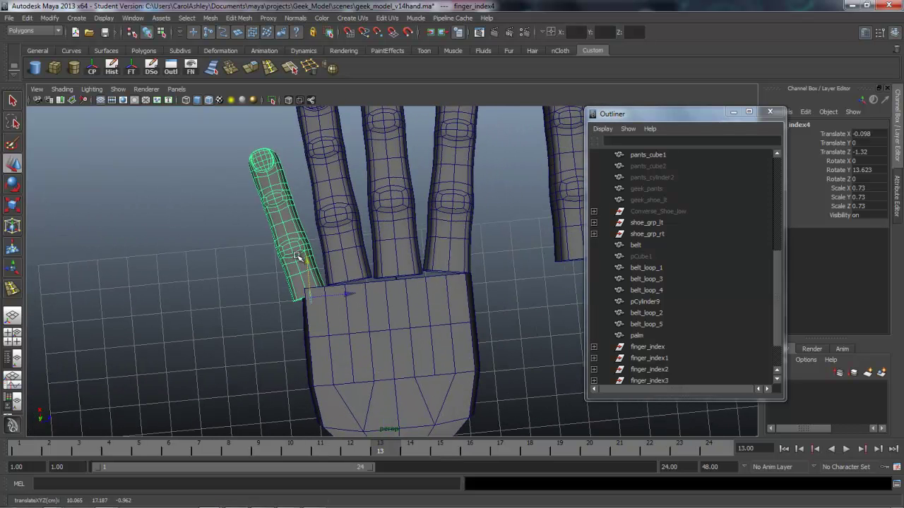
{"action": "key", "text": "e"}
{"action": "key", "text": "r"}
{"action": "left_click_drag", "start_coordinate": [311, 298], "coordinate": [322, 289]}
- Select the whole ring finger group, finger_index3, and nudge it toward the palm to about -0.008 in Translate X
{"action": "left_click", "coordinate": [341, 256]}
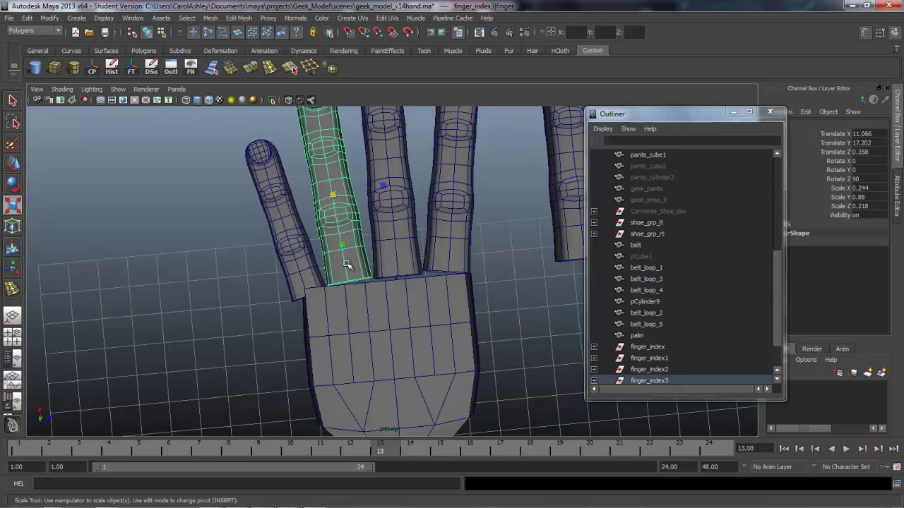
{"action": "right_click_drag", "start_coordinate": [421, 302], "coordinate": [325, 299], "text": "alt"}
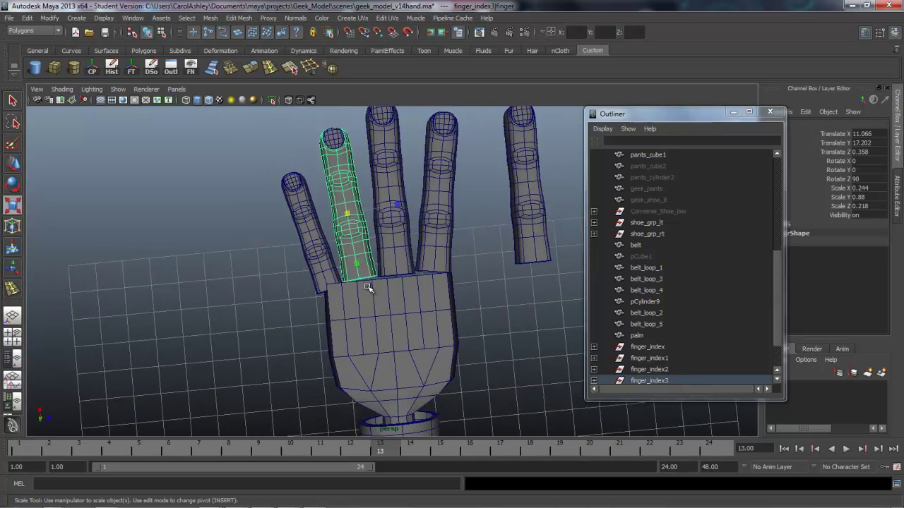
{"action": "key", "text": "e"}
{"action": "key", "text": "w"}
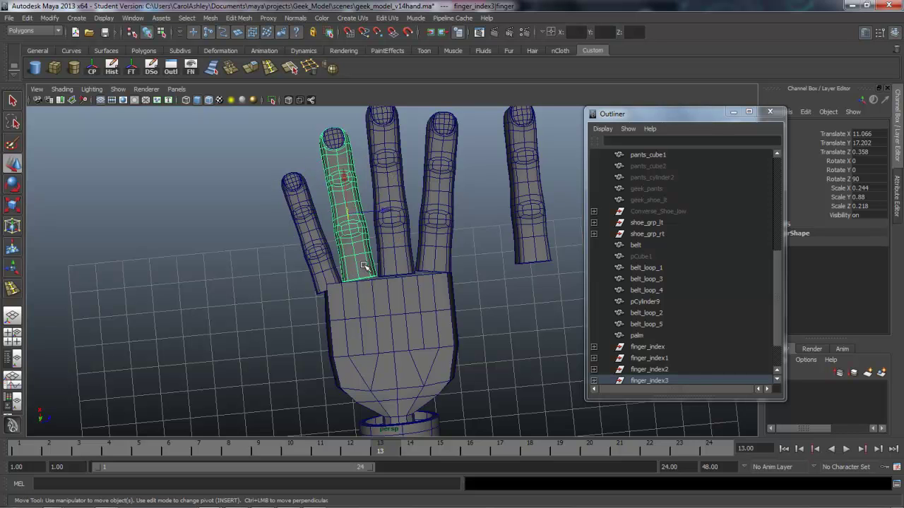
{"action": "left_click", "coordinate": [660, 382]}
{"action": "left_click_drag", "start_coordinate": [358, 244], "coordinate": [358, 245]}
- Nudge the middle finger group finger_index2 to about 0.036 in Translate X and reduce its scale to about 1.058, 0.979, 0.979
{"action": "left_click", "coordinate": [407, 253]}
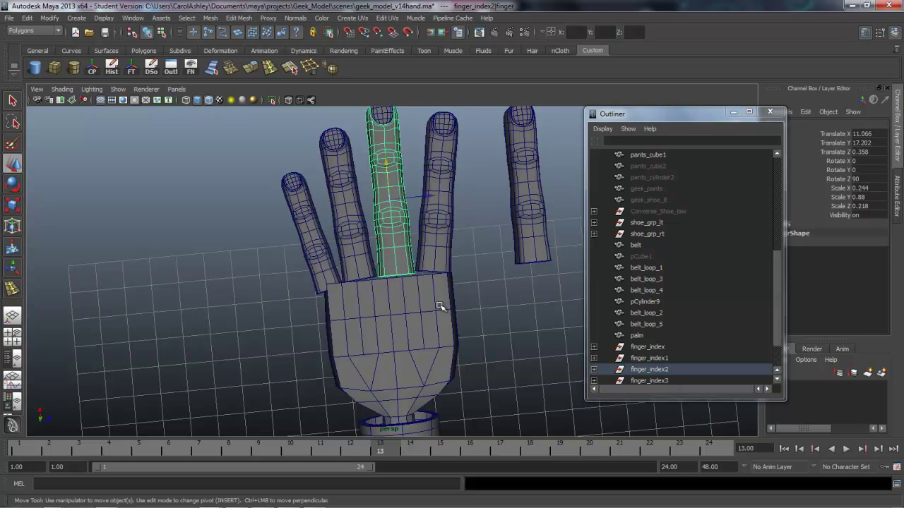
{"action": "left_click", "coordinate": [680, 373]}
{"action": "left_click_drag", "start_coordinate": [394, 246], "coordinate": [396, 245]}
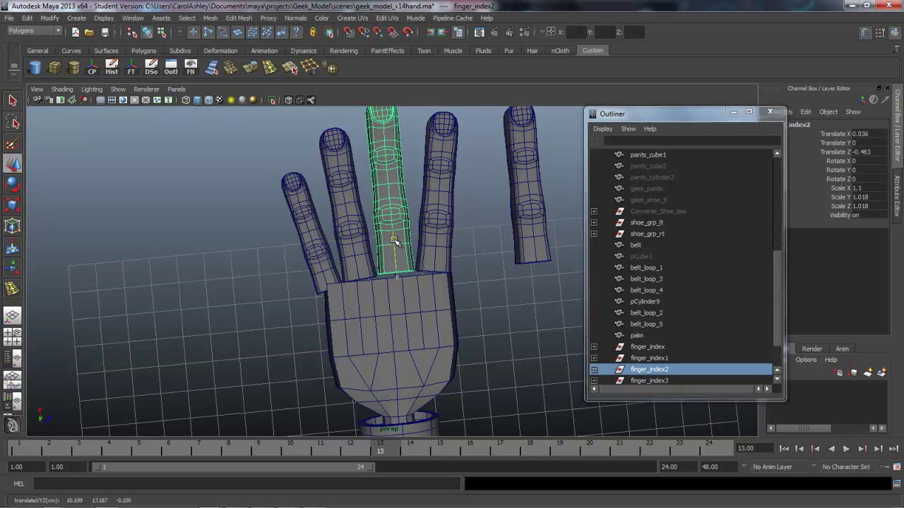
{"action": "left_click_drag", "start_coordinate": [443, 311], "coordinate": [389, 310], "text": "alt"}
{"action": "key", "text": "r"}
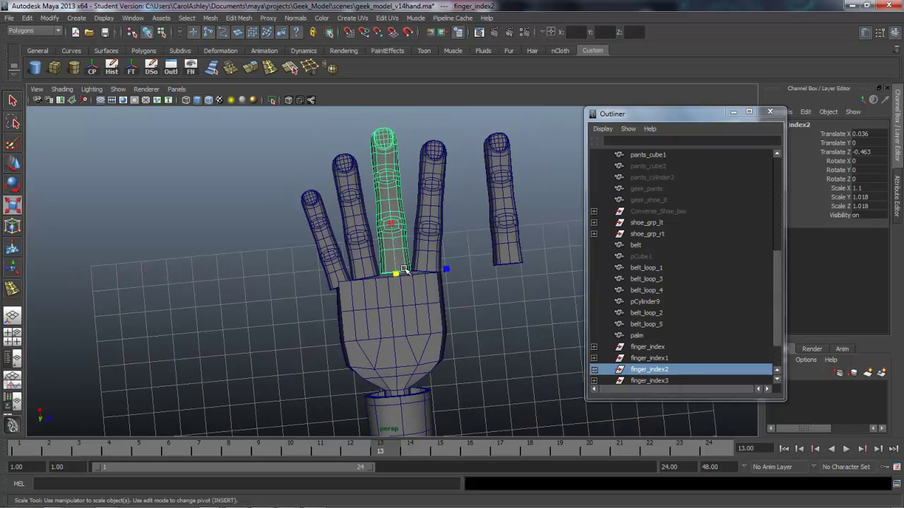
{"action": "left_click_drag", "start_coordinate": [397, 276], "coordinate": [394, 273]}
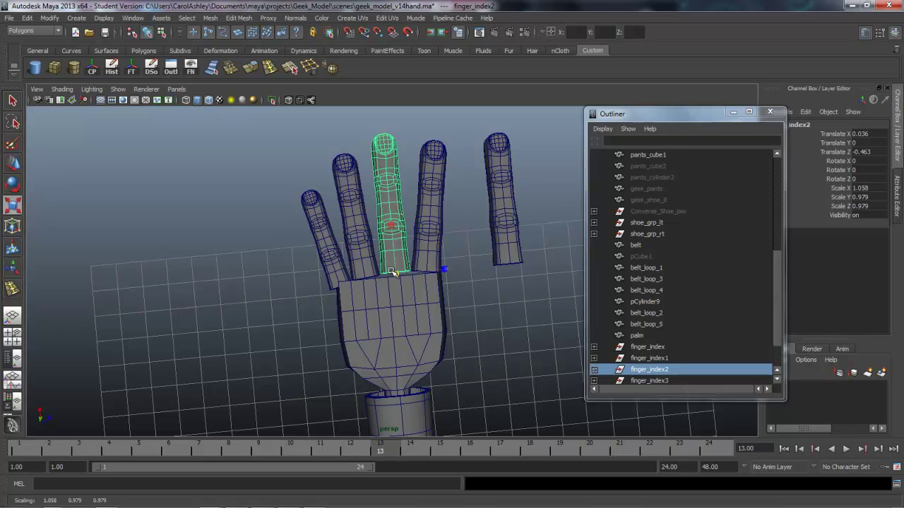
- Scale the original finger_index group down uniformly to about 0.967
{"action": "left_click", "coordinate": [428, 257]}
{"action": "left_click", "coordinate": [644, 350]}
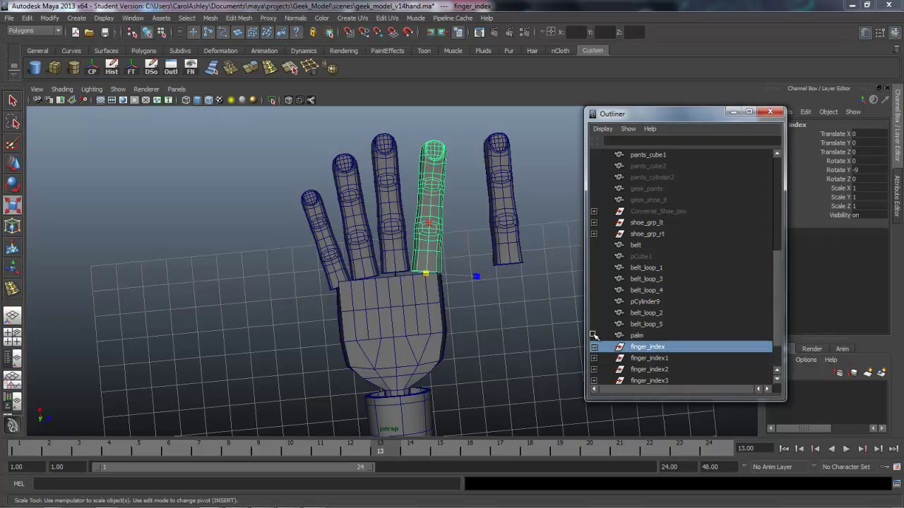
{"action": "left_click_drag", "start_coordinate": [428, 278], "coordinate": [425, 275]}
- Examine the fingers' proportions and their fit against the palm from several angles
{"action": "left_click_drag", "start_coordinate": [361, 324], "coordinate": [471, 326], "text": "alt"}
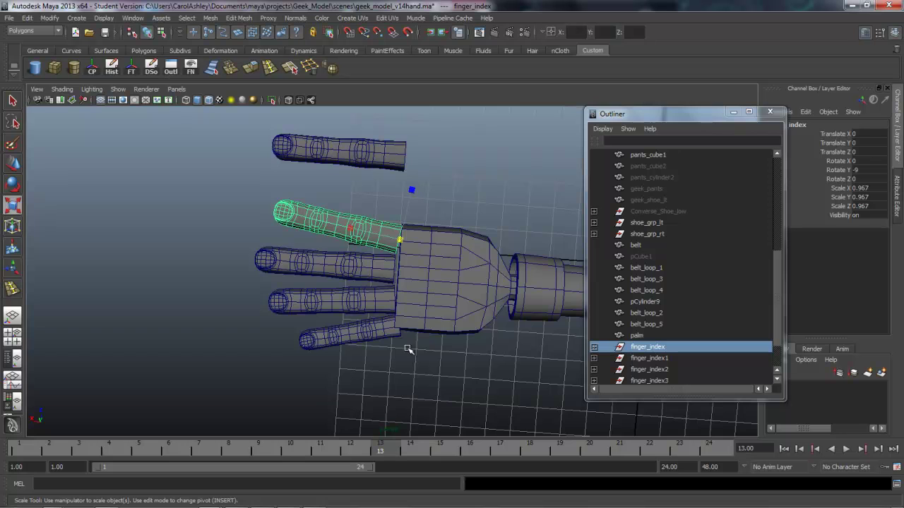
{"action": "left_click_drag", "start_coordinate": [333, 339], "coordinate": [383, 250], "text": "alt"}
{"action": "middle_click_drag", "start_coordinate": [383, 250], "coordinate": [371, 323], "text": "alt"}
{"action": "right_click_drag", "start_coordinate": [371, 323], "coordinate": [410, 322], "text": "alt"}
{"action": "left_click_drag", "start_coordinate": [410, 322], "coordinate": [368, 328], "text": "alt"}
{"action": "left_click_drag", "start_coordinate": [282, 327], "coordinate": [454, 358], "text": "alt"}
{"action": "middle_click_drag", "start_coordinate": [454, 358], "coordinate": [352, 293], "text": "alt"}
{"action": "left_click_drag", "start_coordinate": [352, 294], "coordinate": [379, 318], "text": "alt"}
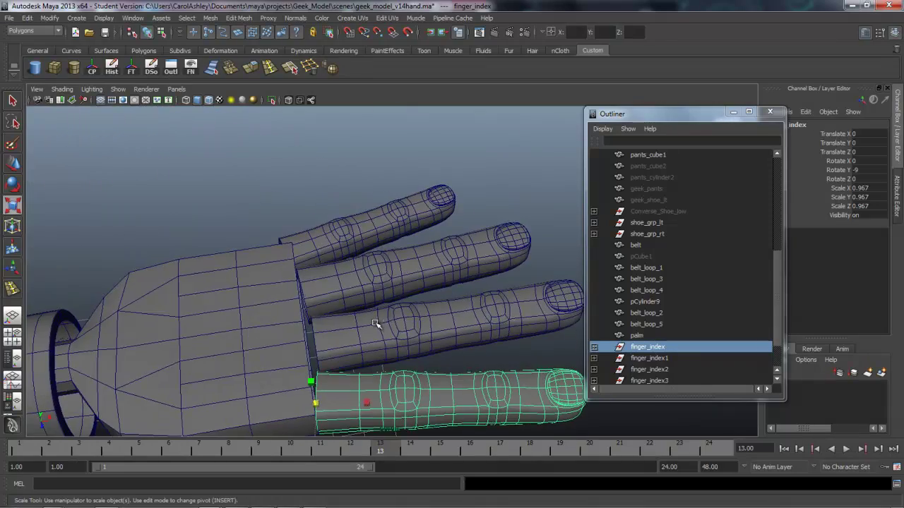
{"action": "left_click_drag", "start_coordinate": [311, 302], "coordinate": [343, 306], "text": "alt"}
- Reshape the palm at the little finger's base by moving its corner vertices and the row behind them toward the wrist
{"action": "left_click", "coordinate": [322, 310]}
{"action": "left_click_drag", "start_coordinate": [354, 357], "coordinate": [272, 357], "text": "alt"}
{"action": "right_click_drag", "start_coordinate": [314, 264], "coordinate": [279, 257]}
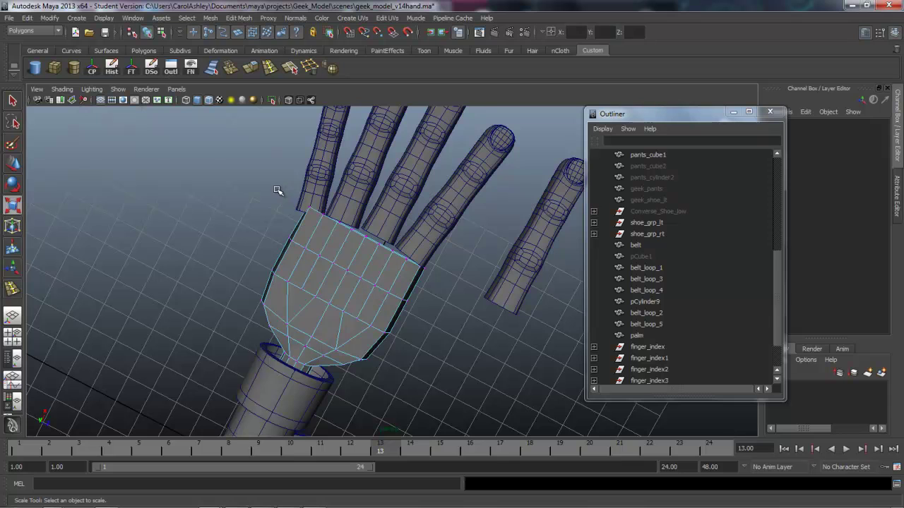
{"action": "left_click_drag", "start_coordinate": [327, 226], "coordinate": [304, 190]}
{"action": "left_click_drag", "start_coordinate": [252, 333], "coordinate": [372, 271], "text": "alt"}
{"action": "key", "text": "w"}
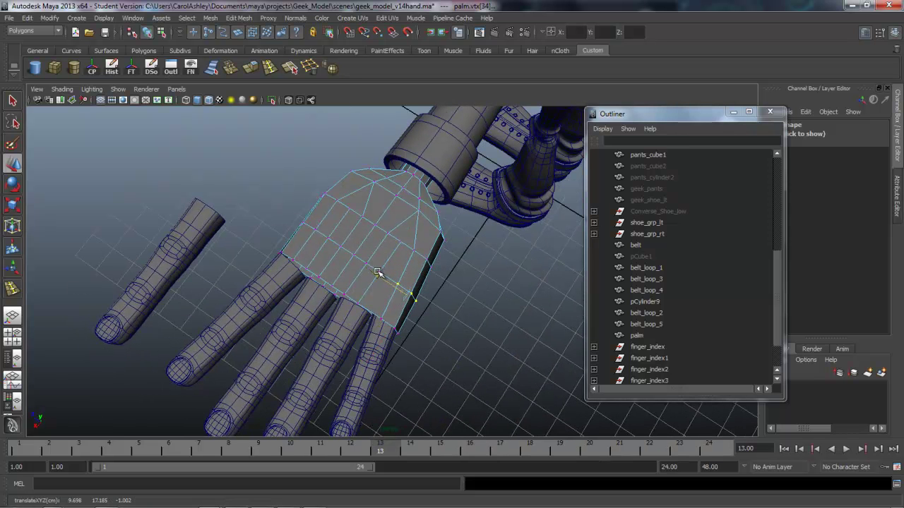
{"action": "left_click_drag", "start_coordinate": [378, 273], "coordinate": [366, 358], "text": "alt"}
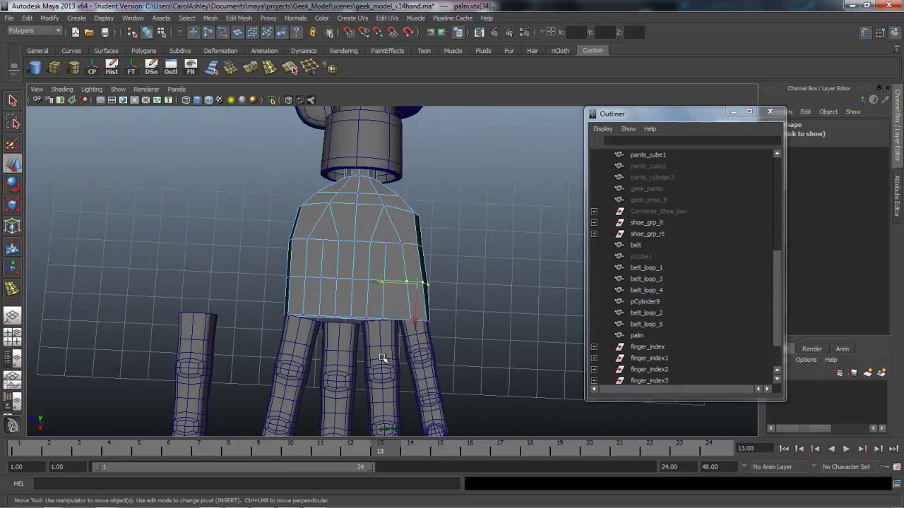
{"action": "left_click_drag", "start_coordinate": [414, 332], "coordinate": [417, 337]}
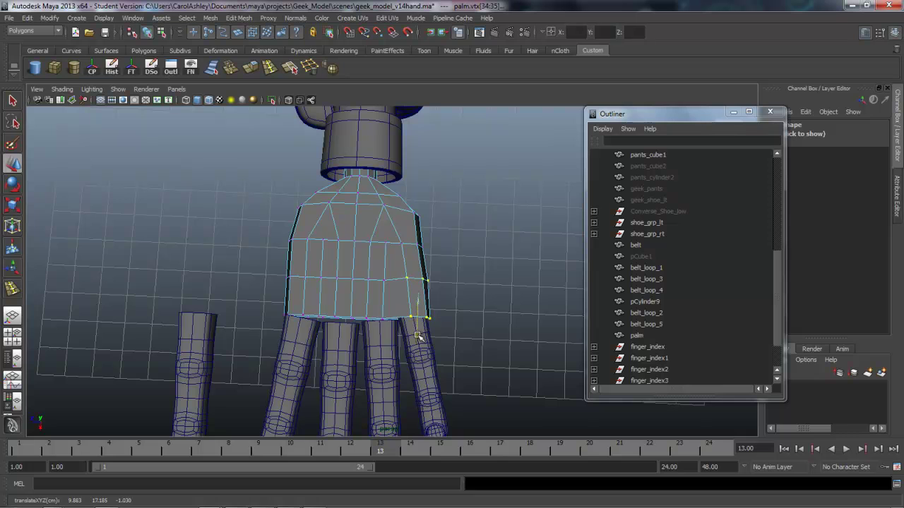
{"action": "left_click_drag", "start_coordinate": [401, 332], "coordinate": [403, 334]}
{"action": "left_click", "coordinate": [419, 357]}
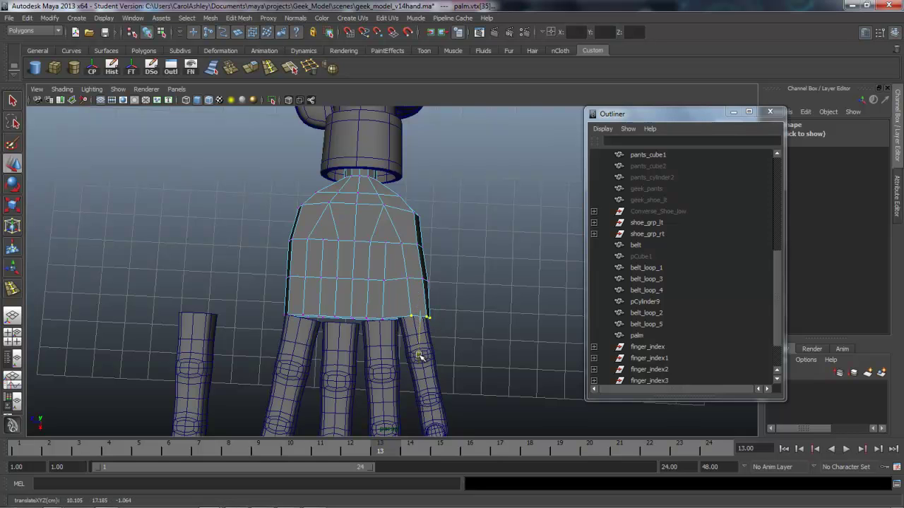
- Flatten the palm's outer corner at the little finger by scaling its upper and lower vertices to about 0.703 in Y
{"action": "left_click_drag", "start_coordinate": [408, 371], "coordinate": [356, 320], "text": "alt"}
{"action": "middle_click_drag", "start_coordinate": [355, 320], "coordinate": [358, 325]}
{"action": "left_click_drag", "start_coordinate": [358, 326], "coordinate": [389, 323], "text": "alt"}
{"action": "right_click_drag", "start_coordinate": [389, 323], "coordinate": [551, 320], "text": "alt"}
{"action": "left_click_drag", "start_coordinate": [551, 320], "coordinate": [394, 289], "text": "alt"}
{"action": "key", "text": "r"}
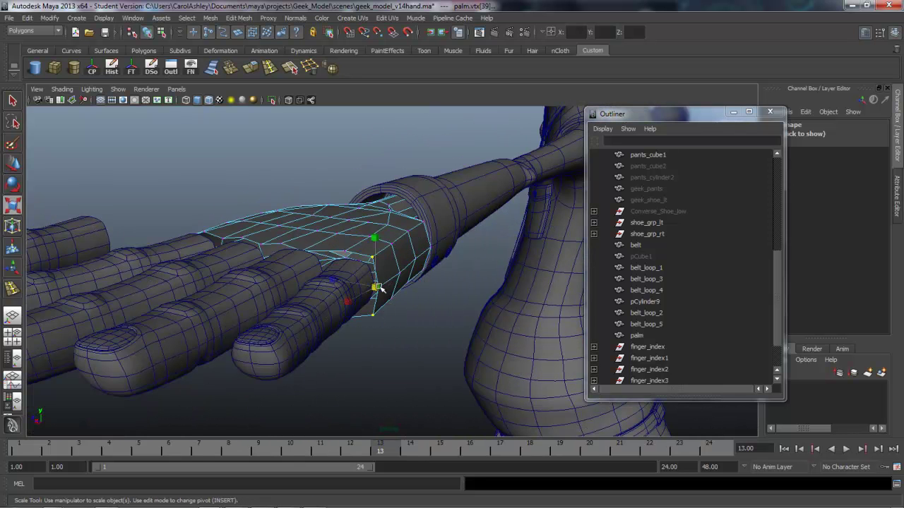
{"action": "left_click_drag", "start_coordinate": [372, 251], "coordinate": [376, 255]}
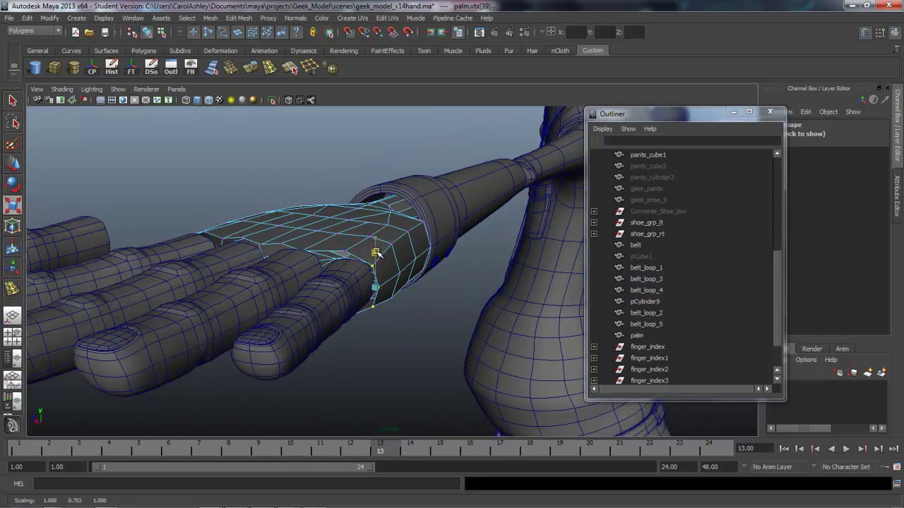
- Narrow the whole ring finger group, finger_index3, to about 0.901 in Scale Z
{"action": "left_click_drag", "start_coordinate": [346, 307], "coordinate": [347, 359], "text": "alt"}
{"action": "right_click_drag", "start_coordinate": [347, 360], "coordinate": [308, 362], "text": "alt"}
{"action": "mouse_move", "coordinate": [308, 361]}
{"action": "left_mouse_down", "text": "alt"}
{"action": "mouse_move", "coordinate": [372, 379]}
{"action": "mouse_move", "coordinate": [396, 356]}
{"action": "mouse_move", "coordinate": [314, 359]}
{"action": "mouse_move", "coordinate": [323, 358]}
{"action": "left_mouse_up", "text": "alt"}
{"action": "left_click", "coordinate": [369, 351]}
{"action": "key", "text": "r"}
{"action": "left_click_drag", "start_coordinate": [384, 366], "coordinate": [386, 362]}
{"action": "key", "text": "ctrl+z"}
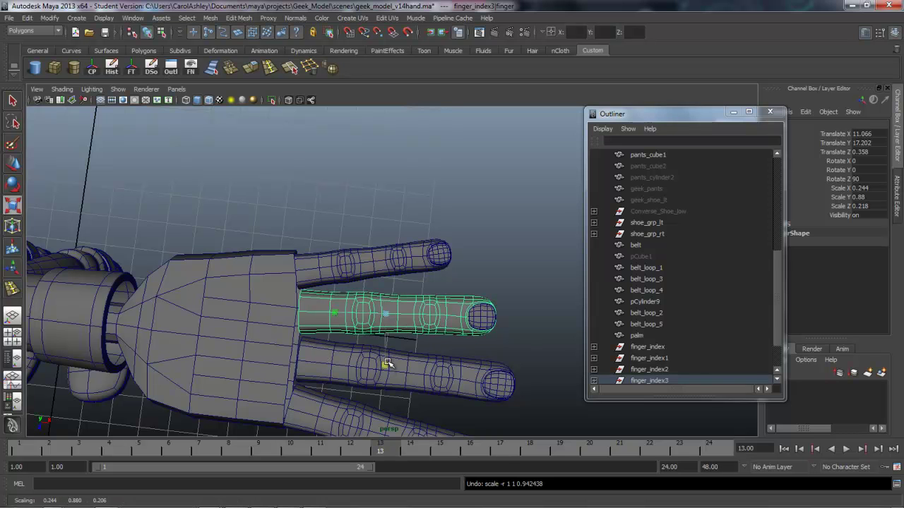
{"action": "key", "text": "Up"}
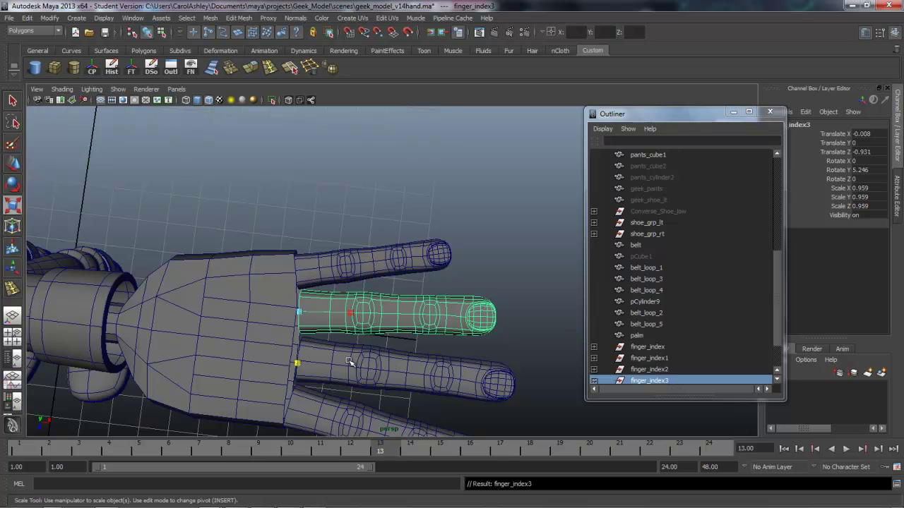
{"action": "left_click_drag", "start_coordinate": [298, 365], "coordinate": [295, 359]}
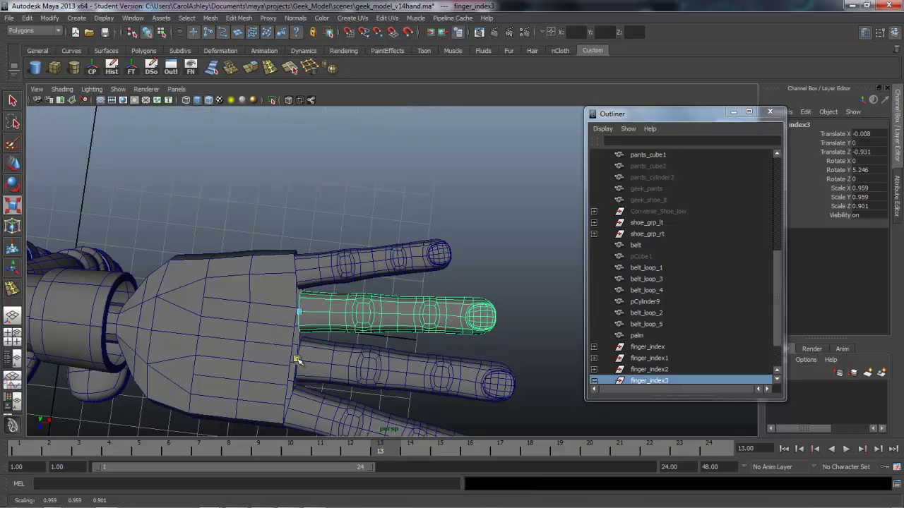
- Adjust individual palm vertices behind and around the ring finger's base to fit the palm to the finger
{"action": "left_click_drag", "start_coordinate": [294, 355], "coordinate": [274, 415], "text": "alt"}
{"action": "middle_click_drag", "start_coordinate": [260, 359], "coordinate": [336, 383], "text": "alt"}
{"action": "left_click_drag", "start_coordinate": [337, 384], "coordinate": [346, 395], "text": "alt"}
{"action": "middle_click_drag", "start_coordinate": [347, 343], "coordinate": [360, 380], "text": "alt"}
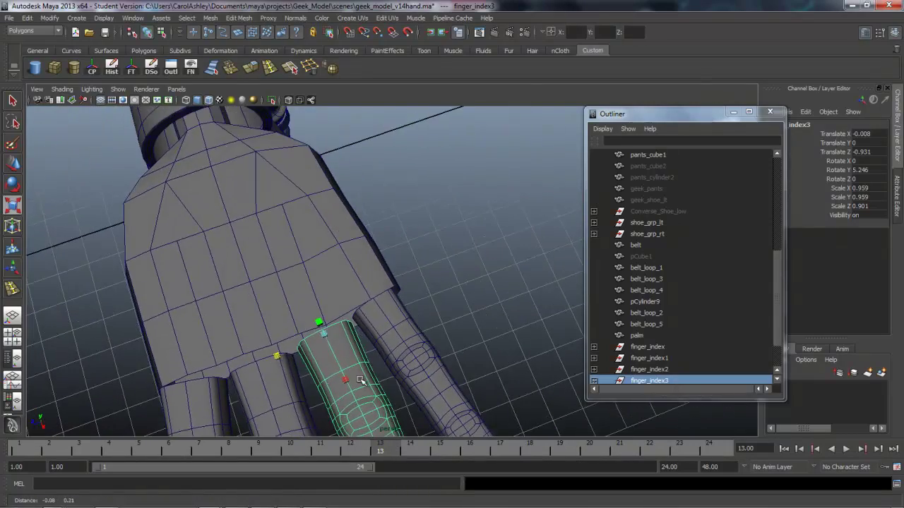
{"action": "right_click_drag", "start_coordinate": [323, 304], "coordinate": [362, 322]}
{"action": "left_click_drag", "start_coordinate": [337, 356], "coordinate": [274, 264], "text": "alt"}
{"action": "left_click", "coordinate": [332, 313]}
{"action": "left_click", "coordinate": [325, 315]}
{"action": "left_click", "coordinate": [305, 408]}
{"action": "key", "text": "w"}
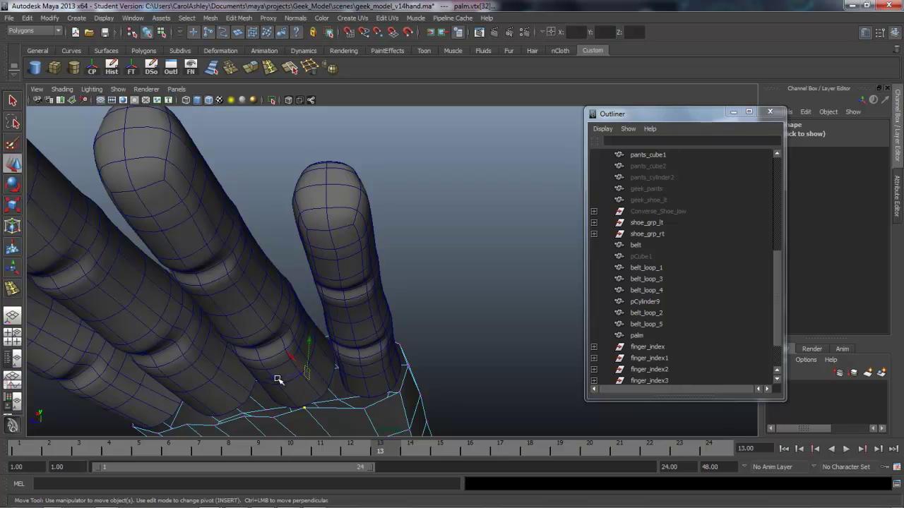
{"action": "left_click_drag", "start_coordinate": [276, 380], "coordinate": [316, 256]}
{"action": "left_click", "coordinate": [342, 334]}
{"action": "left_click", "coordinate": [333, 255]}
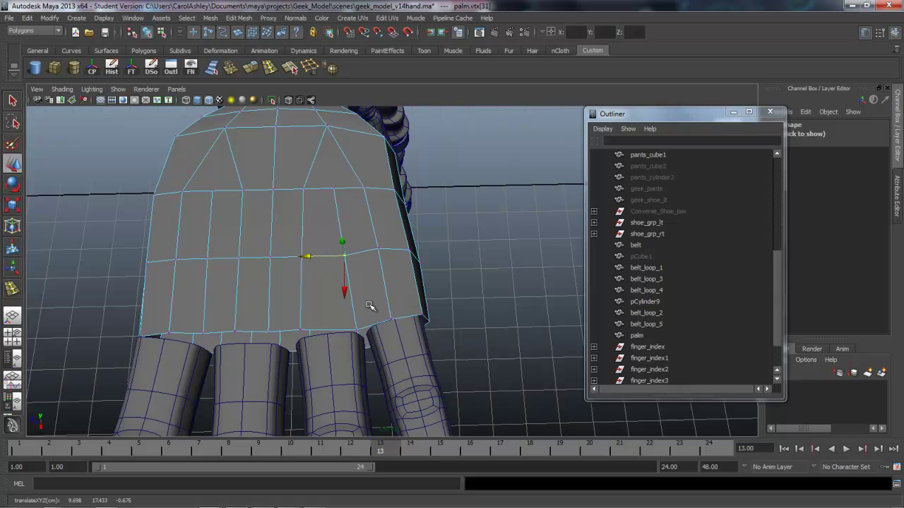
- Shift the two palm vertices behind the ring finger's inner side toward the little finger, and adjust the edge vertices at the finger's base separately
{"action": "left_click_drag", "start_coordinate": [420, 314], "coordinate": [327, 334], "text": "alt"}
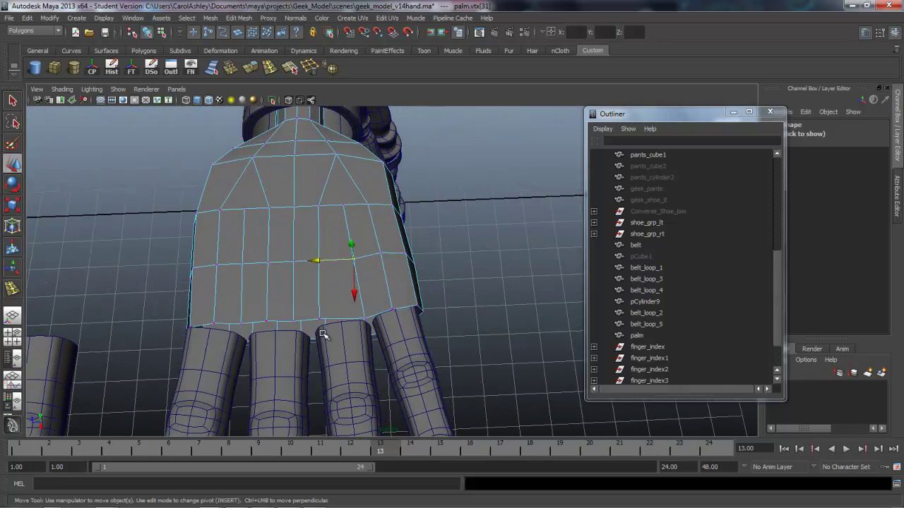
{"action": "left_click", "coordinate": [332, 343]}
{"action": "left_click", "coordinate": [318, 262], "text": "shift"}
{"action": "left_click_drag", "start_coordinate": [331, 397], "coordinate": [327, 322], "text": "alt"}
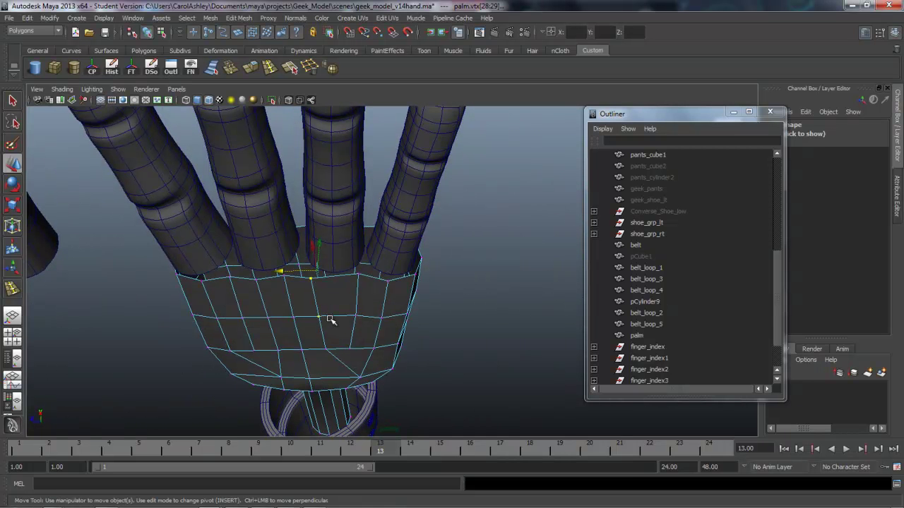
{"action": "mouse_move", "coordinate": [284, 276]}
{"action": "left_mouse_down"}
{"action": "mouse_move", "coordinate": [299, 272]}
{"action": "mouse_move", "coordinate": [289, 272]}
{"action": "left_mouse_up"}
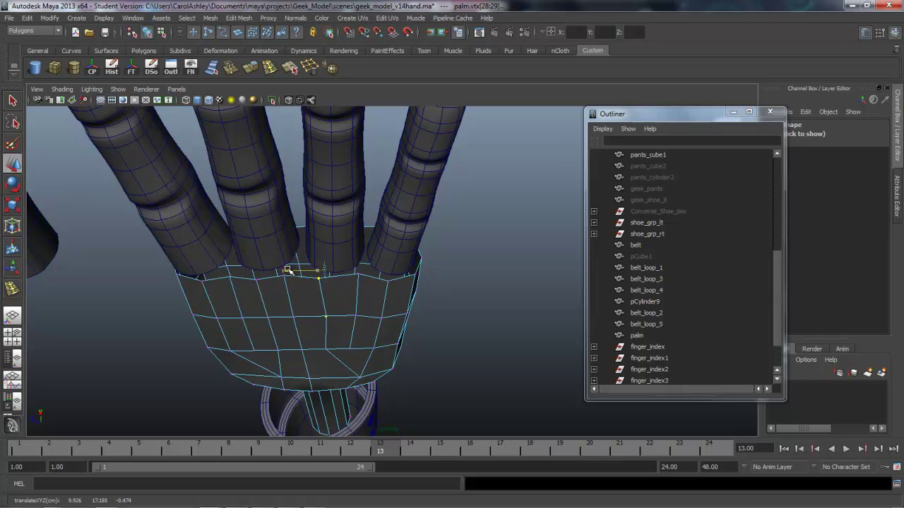
{"action": "left_click_drag", "start_coordinate": [332, 317], "coordinate": [350, 302], "text": "alt"}
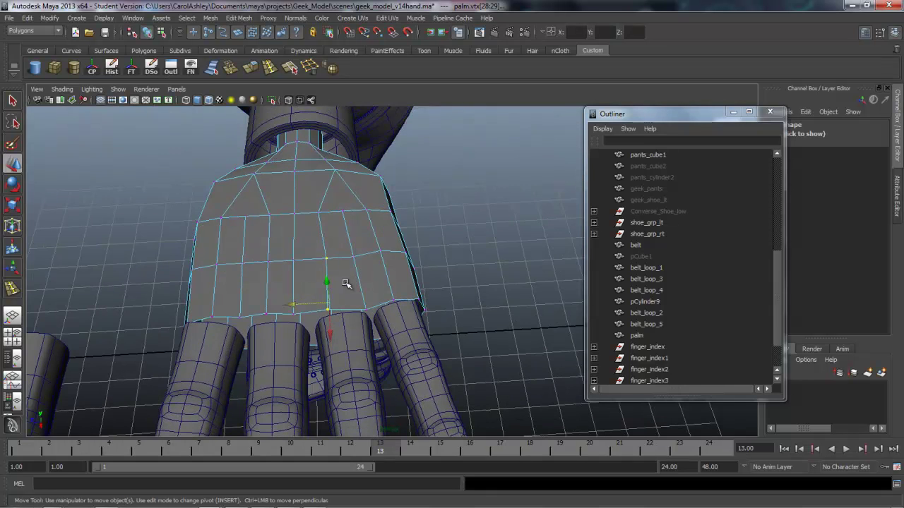
{"action": "left_click", "coordinate": [326, 259], "text": "ctrl"}
{"action": "mouse_move", "coordinate": [295, 330]}
{"action": "left_mouse_down"}
{"action": "mouse_move", "coordinate": [348, 353]}
{"action": "mouse_move", "coordinate": [343, 329]}
{"action": "mouse_move", "coordinate": [310, 321]}
{"action": "left_mouse_up"}
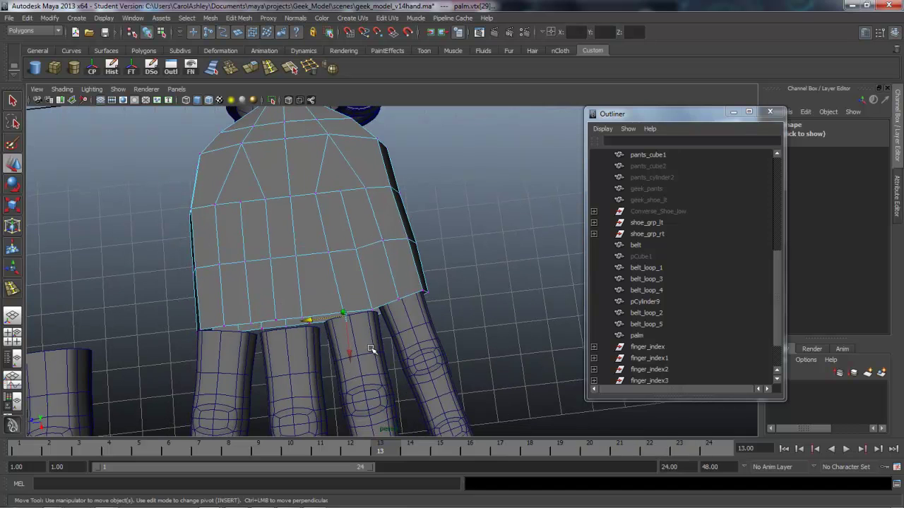
- Select the column of palm vertices running back from between the middle and ring fingers and shift it slightly toward the little finger
{"action": "left_click", "coordinate": [294, 253]}
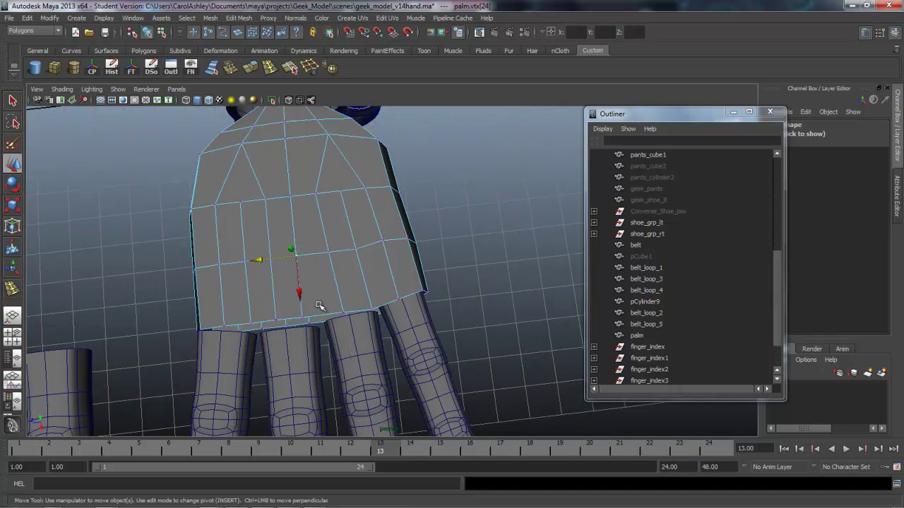
{"action": "left_click", "coordinate": [304, 321], "text": "shift"}
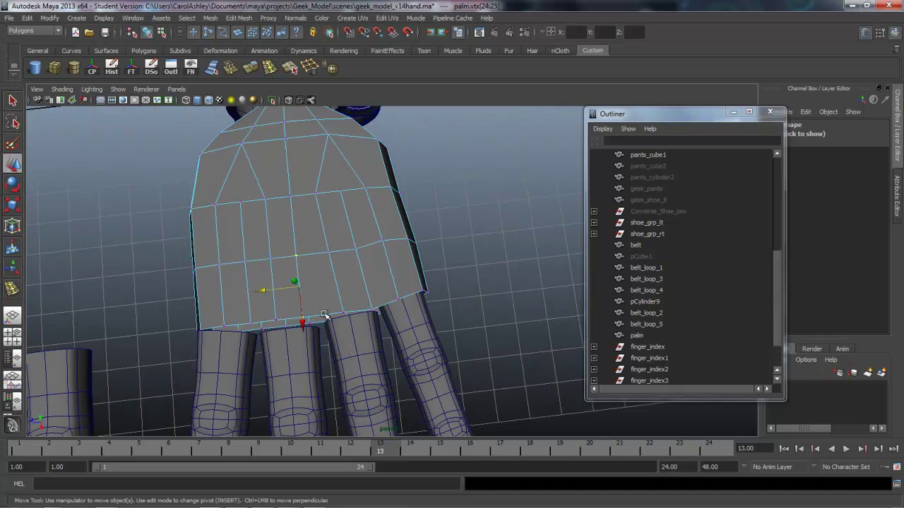
{"action": "left_click", "coordinate": [290, 197], "text": "shift"}
{"action": "left_click_drag", "start_coordinate": [296, 392], "coordinate": [283, 244], "text": "alt"}
{"action": "left_click", "coordinate": [293, 247]}
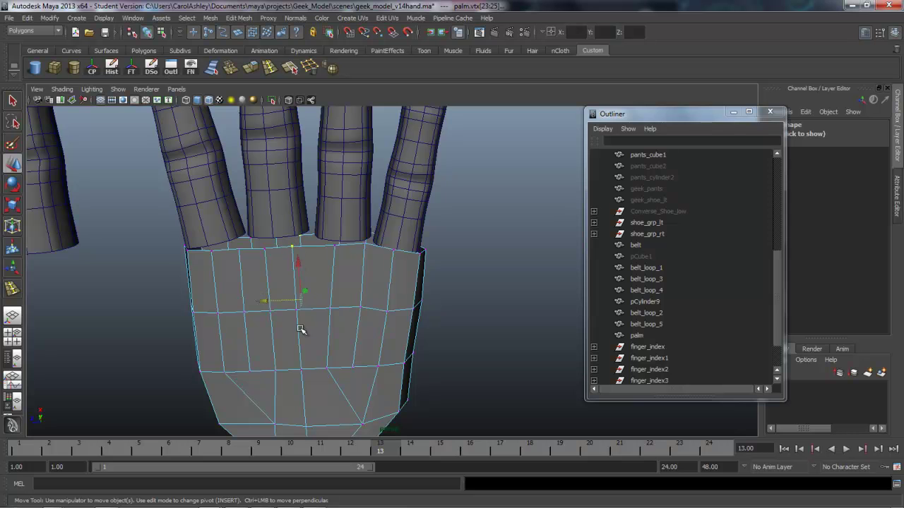
{"action": "left_click", "coordinate": [307, 430], "text": "shift"}
{"action": "left_click_drag", "start_coordinate": [353, 378], "coordinate": [330, 365], "text": "alt"}
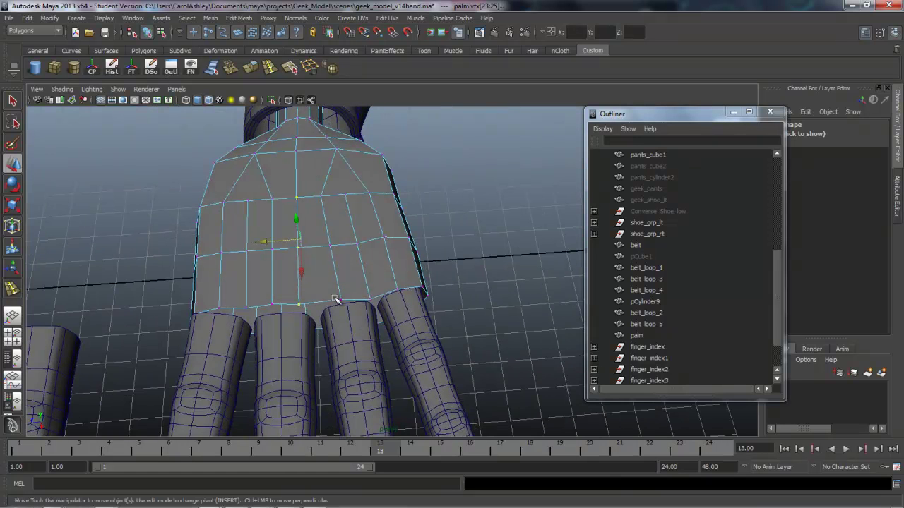
{"action": "left_click", "coordinate": [296, 142], "text": "shift"}
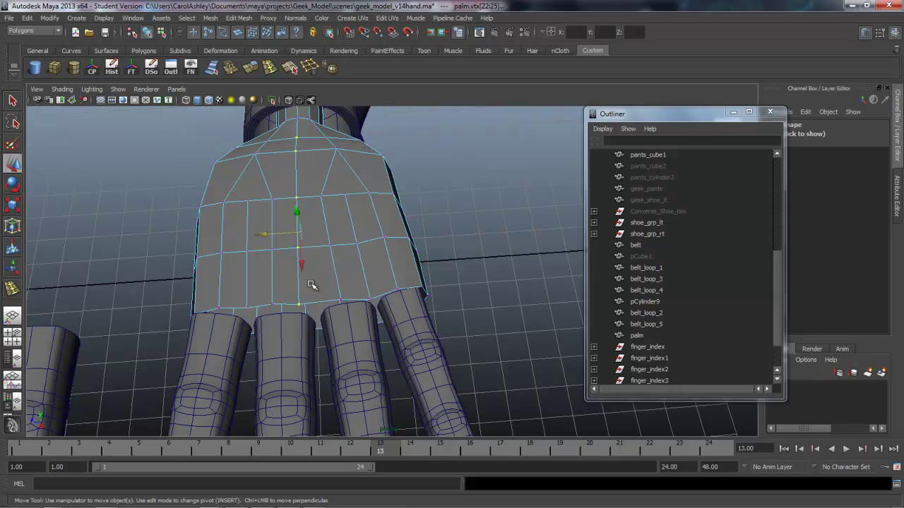
{"action": "left_click", "coordinate": [297, 141], "text": "shift"}
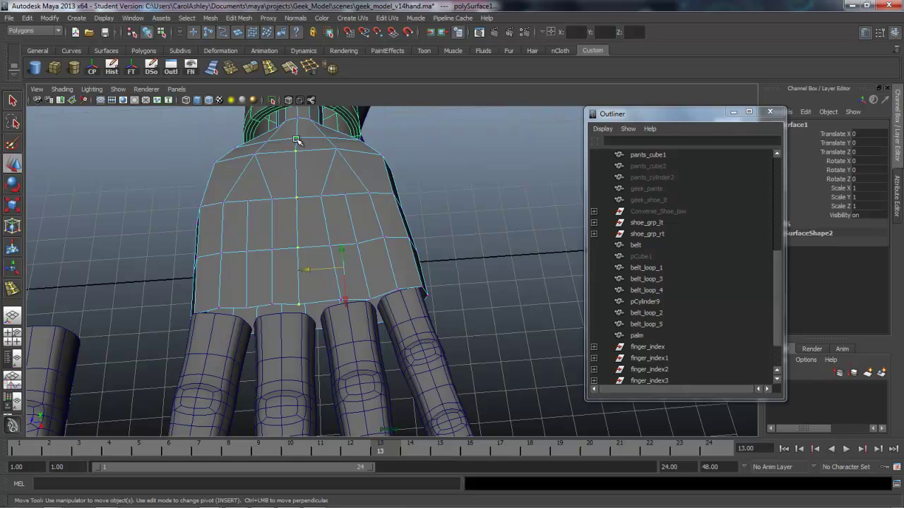
{"action": "key", "text": "ctrl+z"}
{"action": "key", "text": "ctrl+z"}
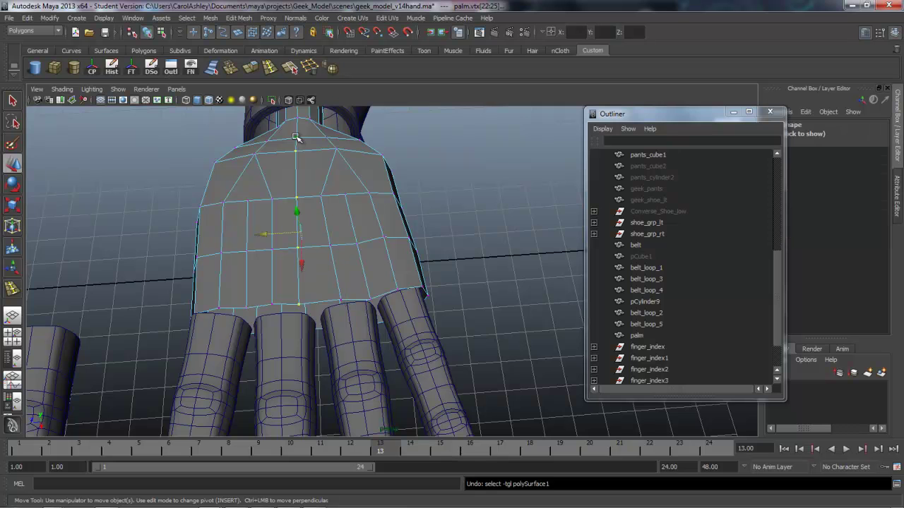
{"action": "left_click_drag", "start_coordinate": [341, 266], "coordinate": [321, 222], "text": "alt"}
{"action": "left_click_drag", "start_coordinate": [311, 350], "coordinate": [317, 349], "text": "alt"}
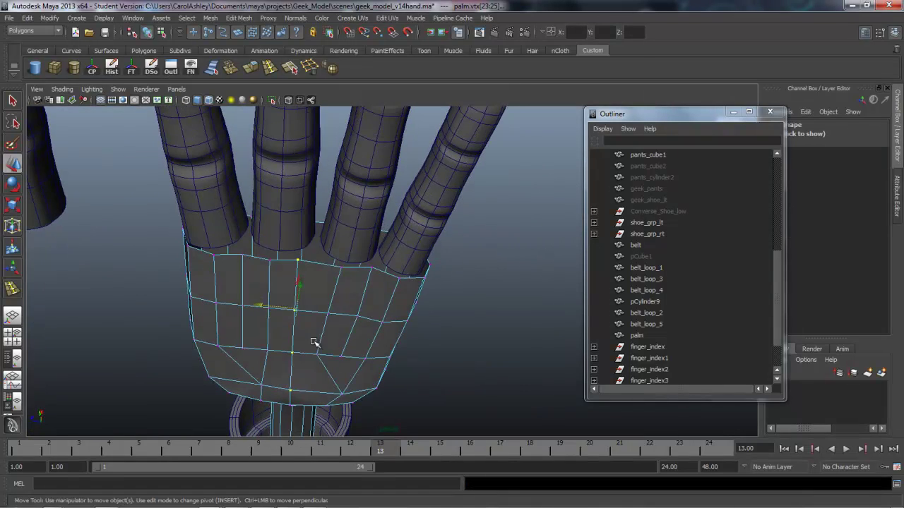
{"action": "left_click_drag", "start_coordinate": [264, 306], "coordinate": [267, 303]}
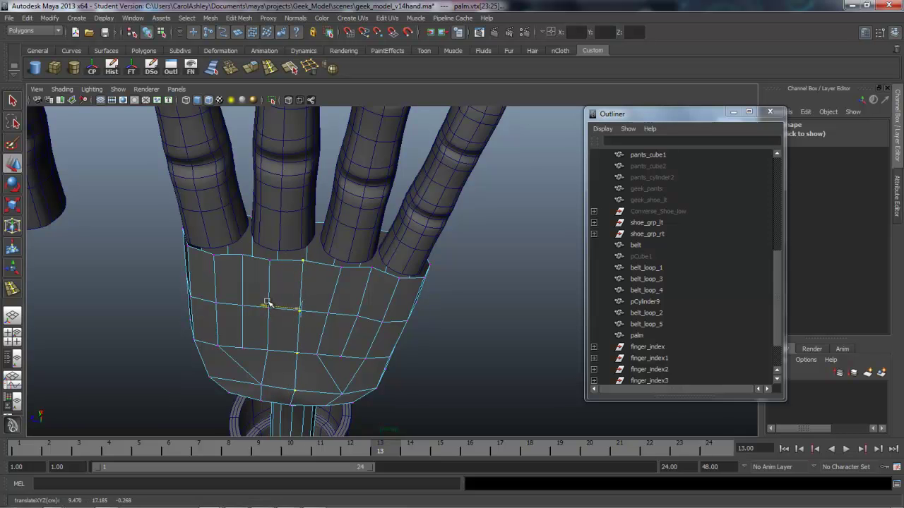
- Reposition only the two vertices of that column nearest the fingers, leaving out the one closer to the wrist
{"action": "left_click_drag", "start_coordinate": [358, 317], "coordinate": [336, 308], "text": "alt"}
{"action": "left_click_drag", "start_coordinate": [319, 382], "coordinate": [350, 341], "text": "alt"}
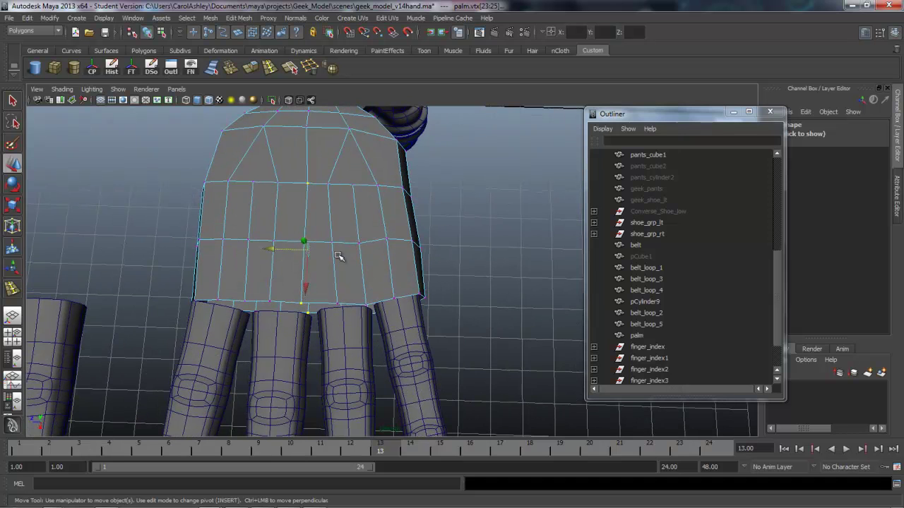
{"action": "left_click", "coordinate": [308, 185], "text": "shift"}
{"action": "left_click_drag", "start_coordinate": [272, 279], "coordinate": [333, 319]}
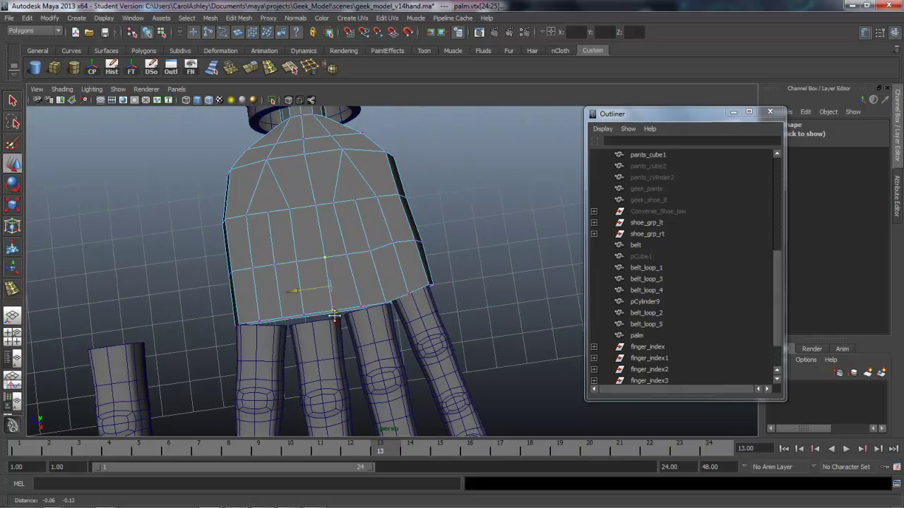
- Shift the palm vertex behind the middle finger's base slightly sideways toward the index finger
{"action": "left_click", "coordinate": [304, 315]}
{"action": "left_click", "coordinate": [297, 260], "text": "shift"}
{"action": "left_click_drag", "start_coordinate": [299, 355], "coordinate": [307, 291], "text": "alt"}
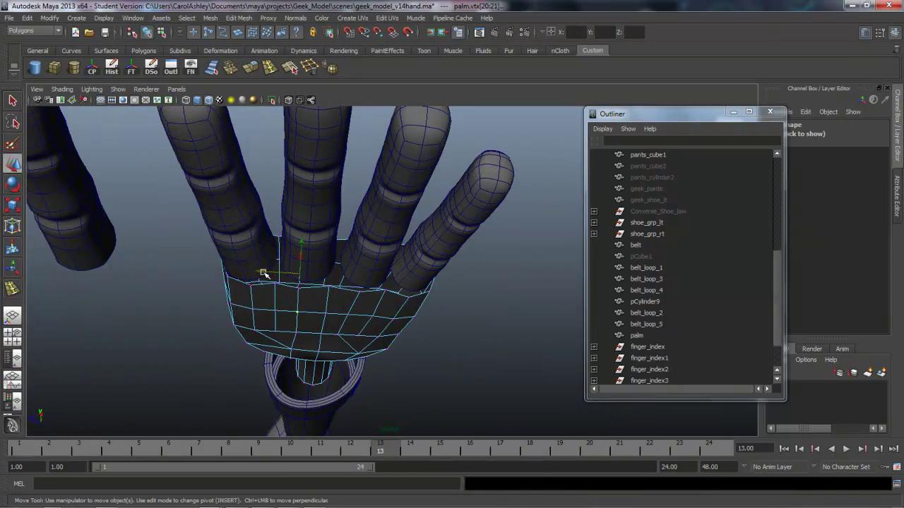
{"action": "key", "text": "ctrl+z"}
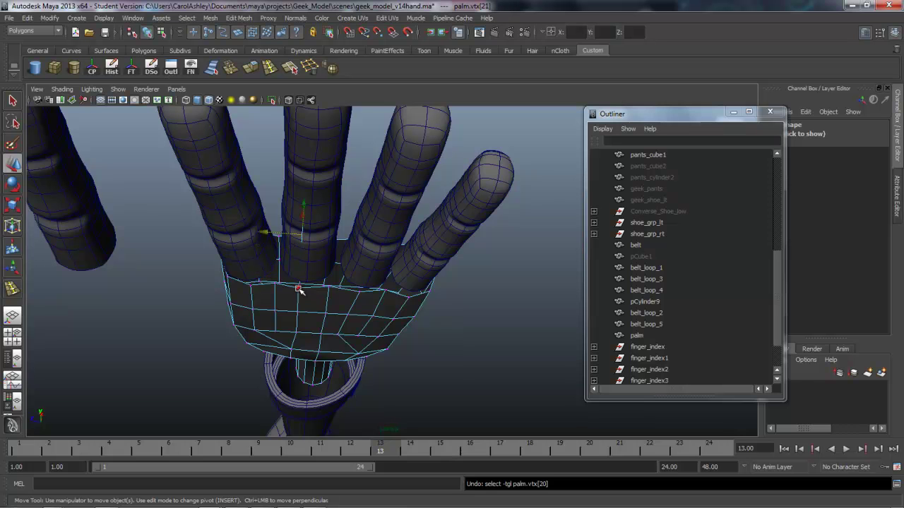
{"action": "left_click", "coordinate": [299, 289], "text": "shift"}
{"action": "mouse_move", "coordinate": [270, 280]}
{"action": "left_mouse_down"}
{"action": "mouse_move", "coordinate": [325, 343]}
{"action": "mouse_move", "coordinate": [325, 373]}
{"action": "mouse_move", "coordinate": [307, 265]}
{"action": "mouse_move", "coordinate": [265, 278]}
{"action": "left_mouse_up"}
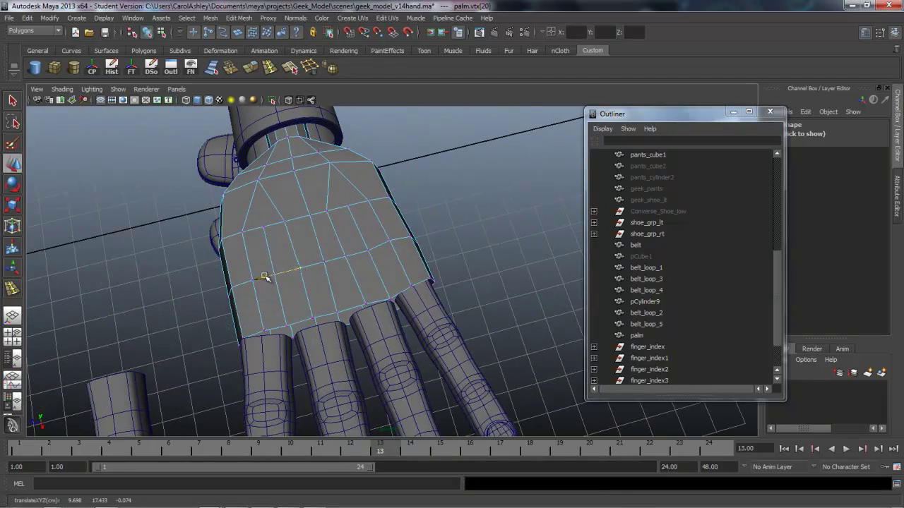
- Select the base ring of vertices on the middle finger, finger_index2, and narrow it slightly across the finger's width
{"action": "left_click_drag", "start_coordinate": [380, 327], "coordinate": [325, 323], "text": "alt"}
{"action": "right_click_drag", "start_coordinate": [325, 323], "coordinate": [477, 324], "text": "alt"}
{"action": "left_click_drag", "start_coordinate": [478, 325], "coordinate": [401, 308], "text": "alt"}
{"action": "left_click", "coordinate": [401, 308]}
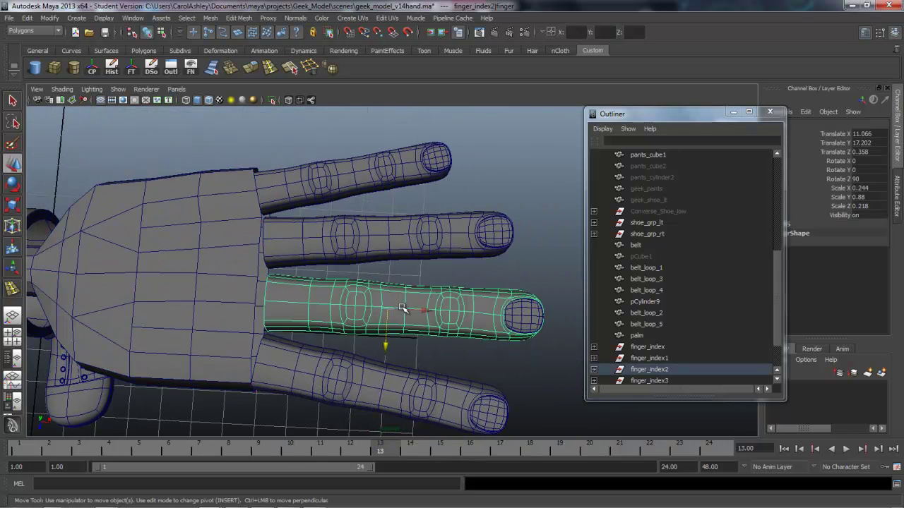
{"action": "middle_click_drag", "start_coordinate": [324, 343], "coordinate": [356, 361], "text": "alt"}
{"action": "right_click", "coordinate": [334, 326]}
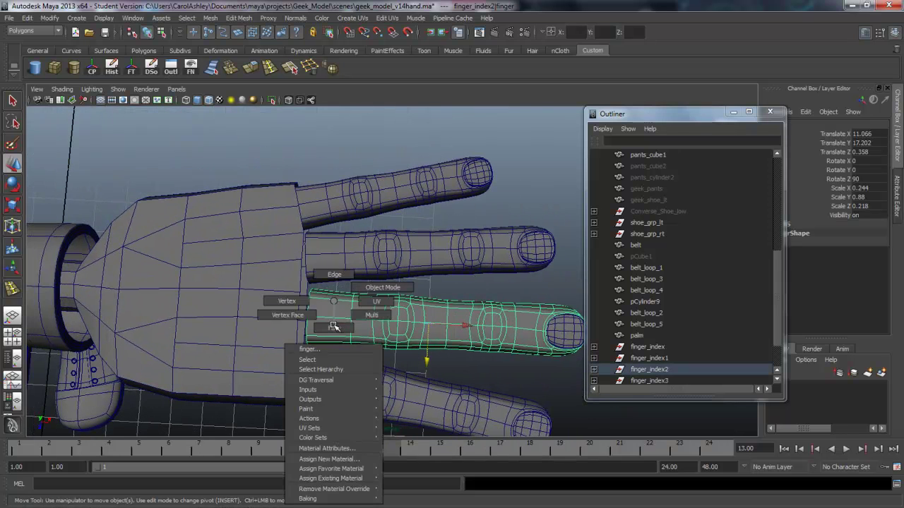
{"action": "left_click", "coordinate": [290, 302]}
{"action": "left_click_drag", "start_coordinate": [332, 385], "coordinate": [332, 385]}
{"action": "key", "text": "e"}
{"action": "key", "text": "r"}
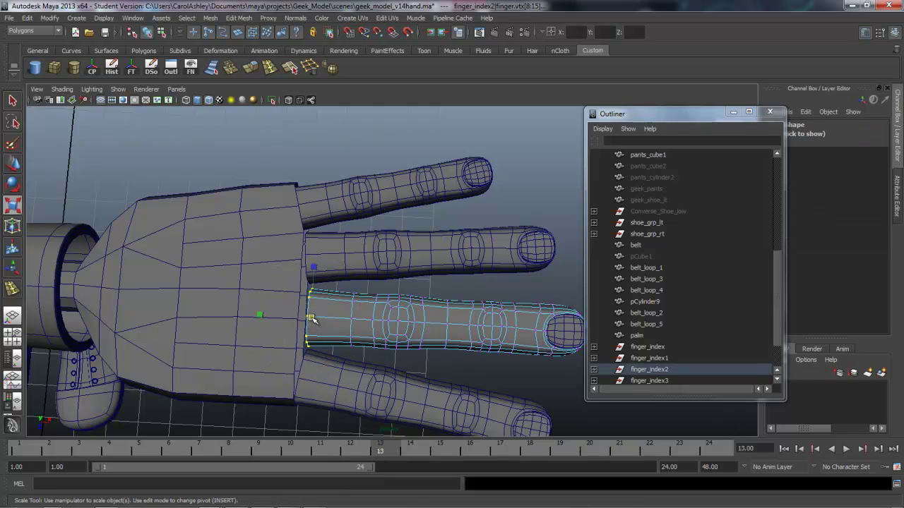
{"action": "left_click_drag", "start_coordinate": [314, 268], "coordinate": [313, 272]}
- Select the base ring of vertices on the ring finger, finger_index3, and scale it slightly across the finger's width
{"action": "left_click", "coordinate": [332, 260]}
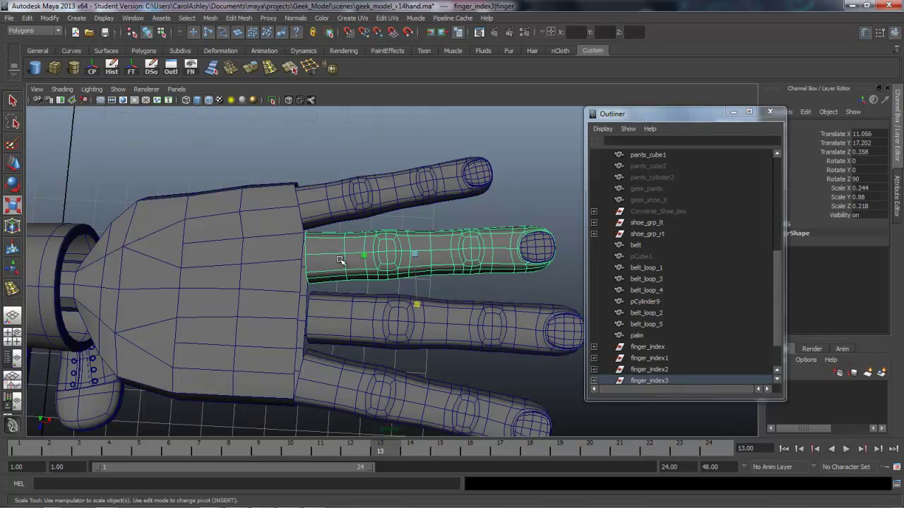
{"action": "middle_click_drag", "start_coordinate": [358, 267], "coordinate": [367, 302], "text": "alt"}
{"action": "right_click_drag", "start_coordinate": [327, 296], "coordinate": [306, 290]}
{"action": "left_click_drag", "start_coordinate": [298, 257], "coordinate": [329, 333]}
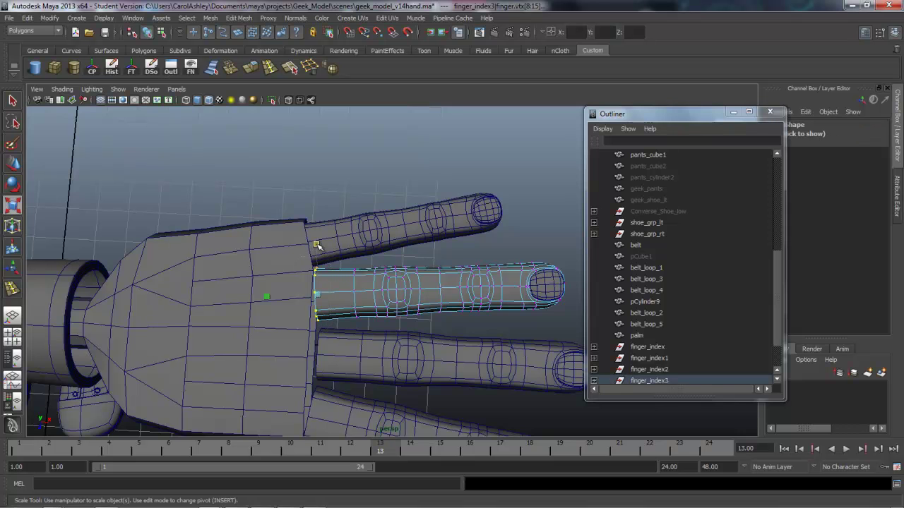
{"action": "left_click_drag", "start_coordinate": [323, 267], "coordinate": [292, 304], "text": "alt"}
{"action": "left_click_drag", "start_coordinate": [370, 194], "coordinate": [369, 196]}
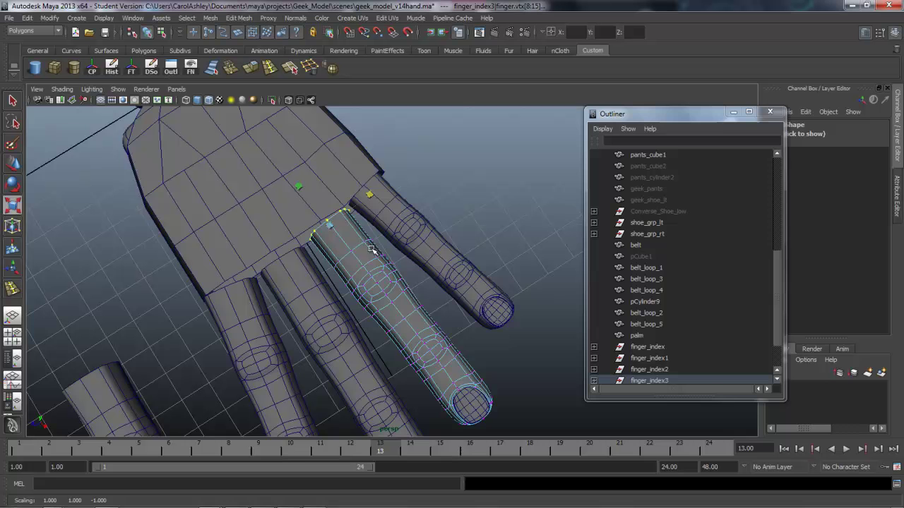
- Narrow the little finger's base ring of vertices to about 0.9 in Z
{"action": "left_click", "coordinate": [385, 198]}
{"action": "right_click_drag", "start_coordinate": [385, 198], "coordinate": [340, 196]}
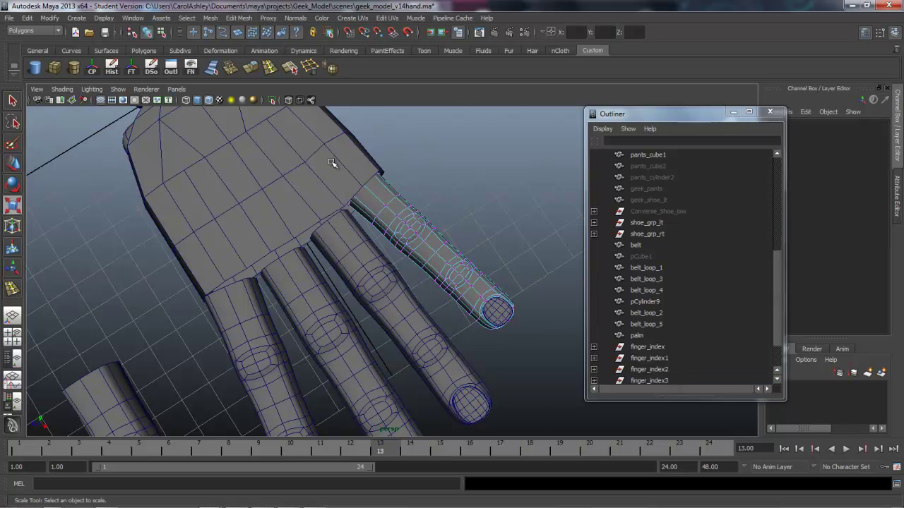
{"action": "left_click_drag", "start_coordinate": [303, 310], "coordinate": [382, 323], "text": "alt"}
{"action": "left_click_drag", "start_coordinate": [275, 180], "coordinate": [325, 286]}
{"action": "left_click_drag", "start_coordinate": [312, 185], "coordinate": [314, 188]}
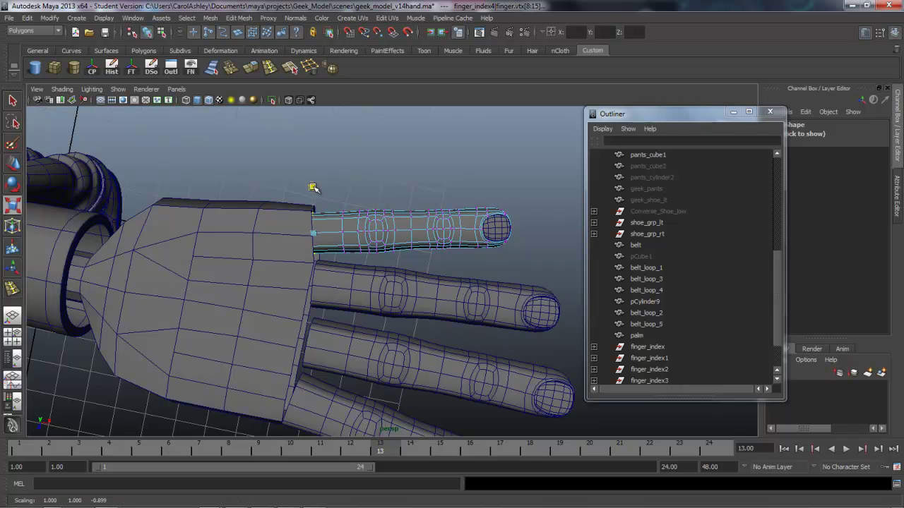
- Return to object selection and nudge the whole little finger group, finger_index4, to about -1.334 in Translate Z
{"action": "right_click_drag", "start_coordinate": [409, 229], "coordinate": [426, 222]}
{"action": "key", "text": "Up"}
{"action": "key", "text": "w"}
{"action": "key", "text": "q"}
{"action": "key", "text": "w"}
{"action": "left_click_drag", "start_coordinate": [350, 241], "coordinate": [350, 241]}
{"action": "left_click_drag", "start_coordinate": [305, 268], "coordinate": [305, 265]}
- Select the index finger's base vertices and adjust them to fit the palm's edge
{"action": "left_click_drag", "start_coordinate": [459, 360], "coordinate": [333, 318], "text": "alt"}
{"action": "left_click_drag", "start_coordinate": [414, 353], "coordinate": [404, 303], "text": "alt"}
{"action": "right_click_drag", "start_coordinate": [404, 302], "coordinate": [490, 329], "text": "alt"}
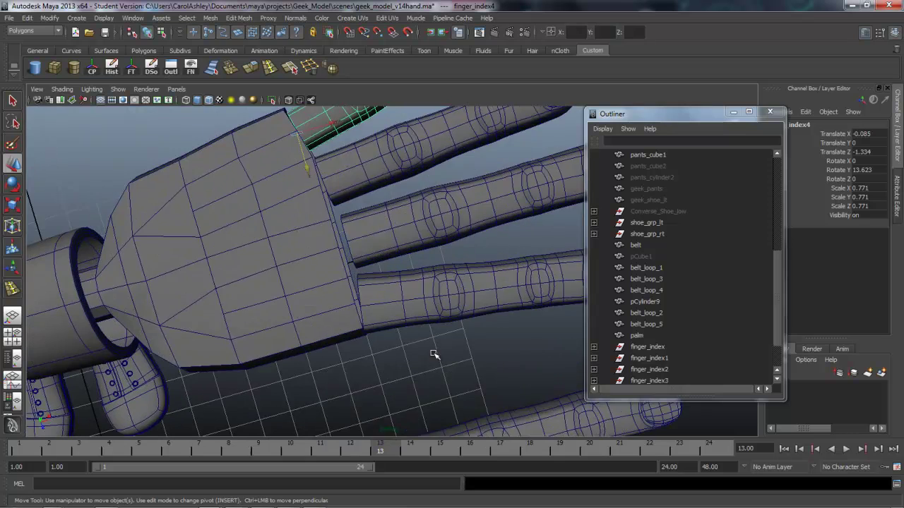
{"action": "middle_click_drag", "start_coordinate": [490, 329], "coordinate": [355, 275], "text": "alt"}
{"action": "left_click", "coordinate": [347, 272]}
{"action": "right_click", "coordinate": [344, 274]}
{"action": "right_click_drag", "start_coordinate": [345, 272], "coordinate": [298, 272]}
{"action": "left_click_drag", "start_coordinate": [332, 259], "coordinate": [295, 305]}
{"action": "left_click_drag", "start_coordinate": [382, 238], "coordinate": [345, 272]}
- Select the spare finger group, finger_index1, and hide it by setting its Visibility to off
{"action": "left_click", "coordinate": [330, 333]}
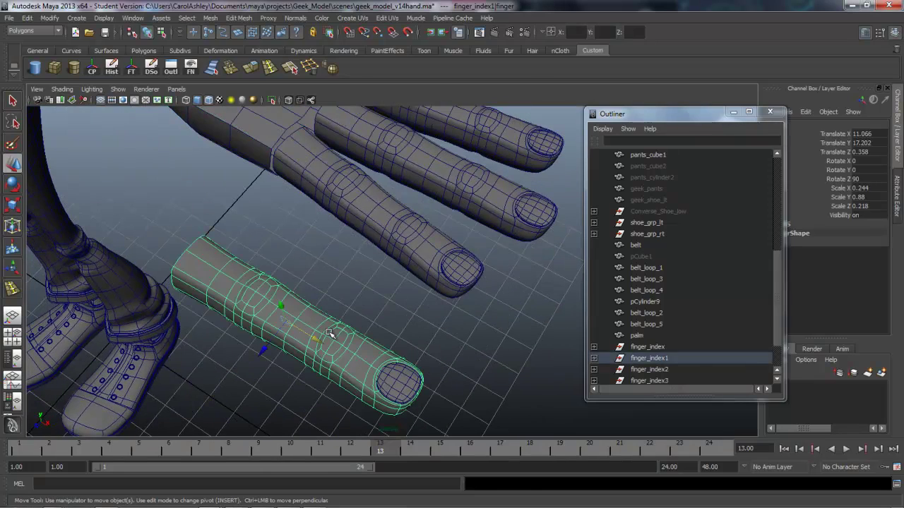
{"action": "key", "text": "Up"}
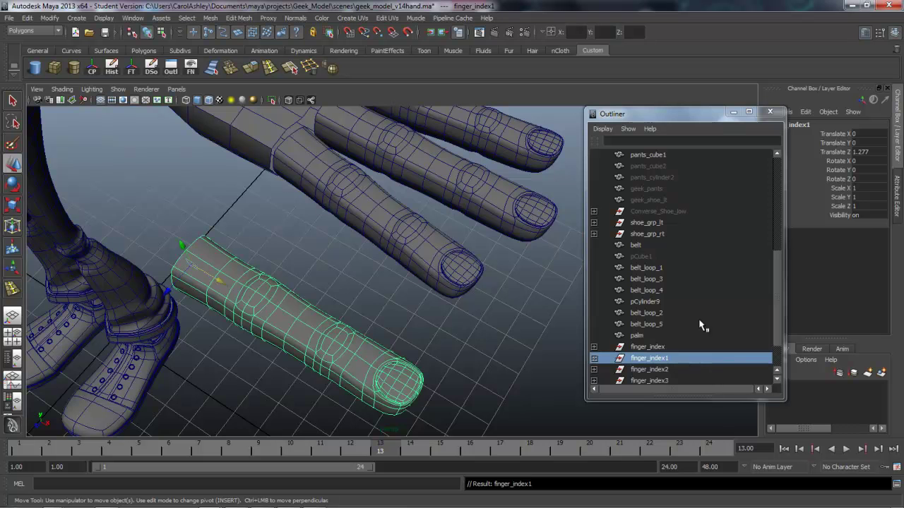
{"action": "left_click", "coordinate": [863, 216]}
{"action": "key", "text": "Return"}
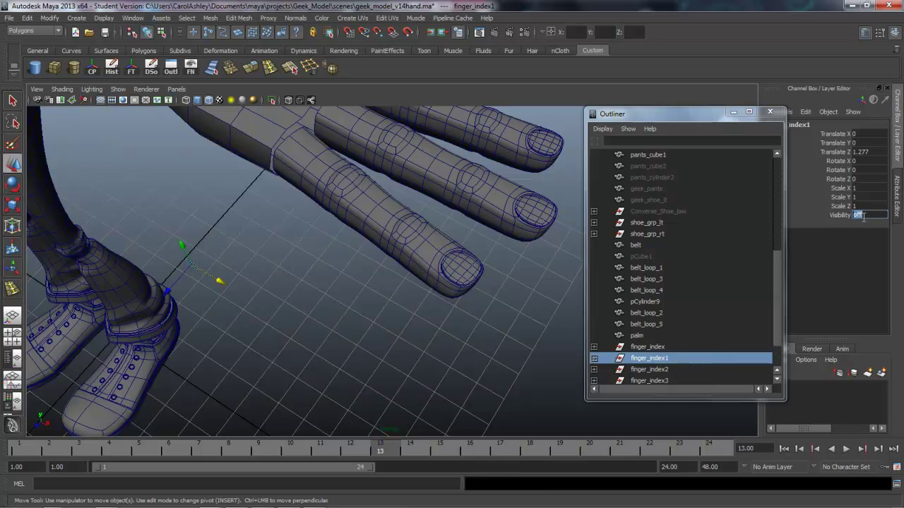
- Reorder the finger groups so finger_index comes directly after the hidden finger_index1 group in the scene hierarchy
{"action": "left_click_drag", "start_coordinate": [288, 185], "coordinate": [309, 311], "text": "alt"}
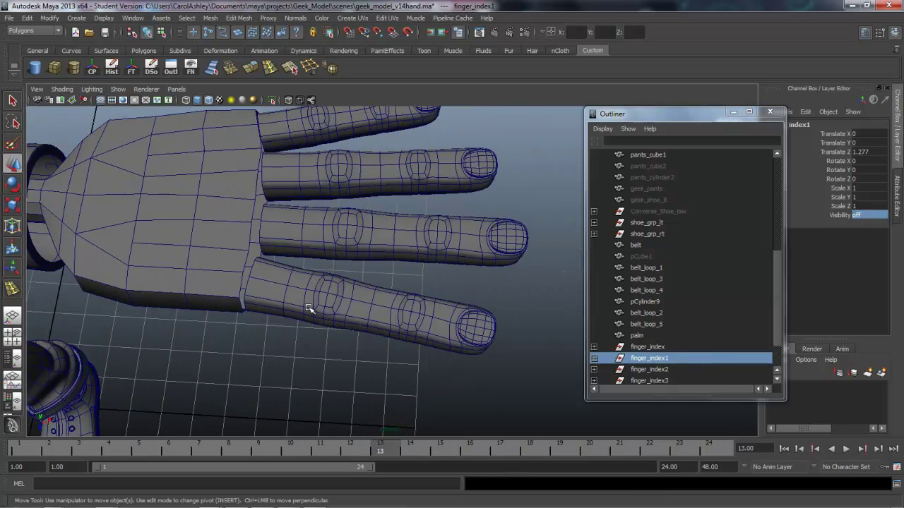
{"action": "left_click", "coordinate": [643, 346]}
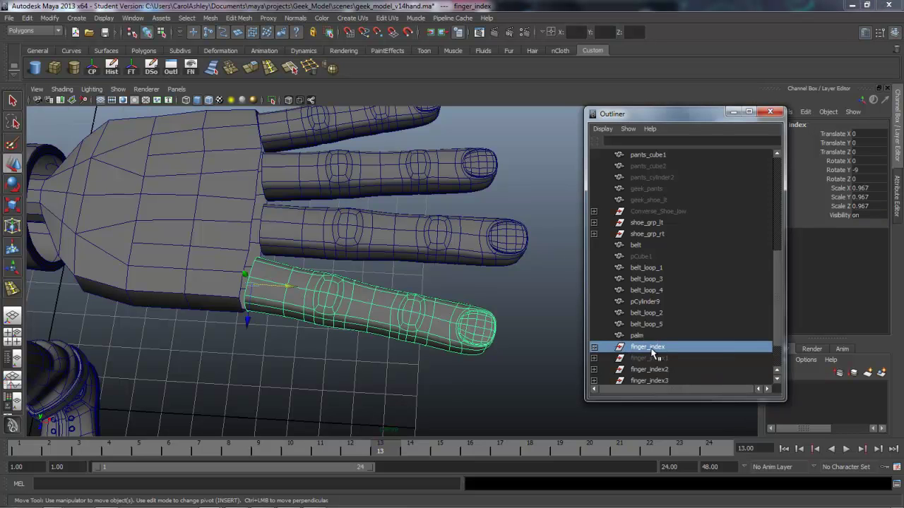
{"action": "middle_click_drag", "start_coordinate": [651, 362], "coordinate": [651, 343]}
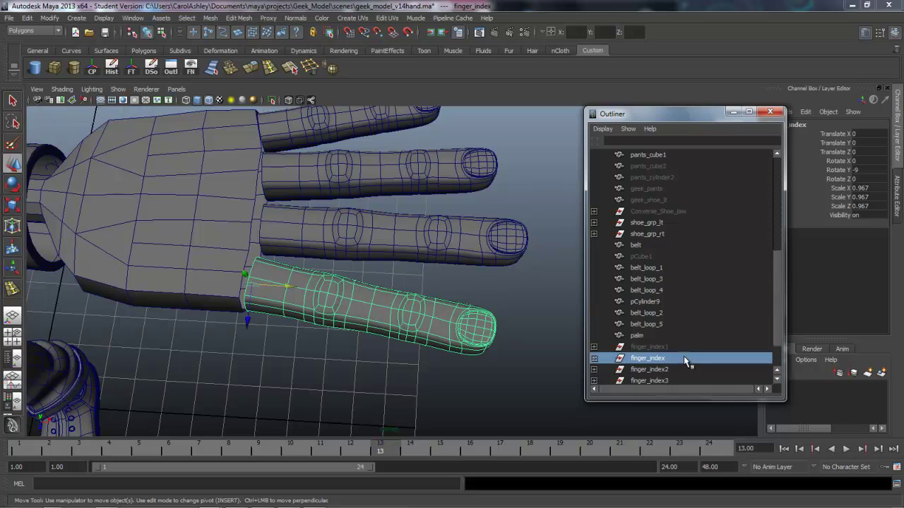
- Rename the middle finger group, finger_index2, as finger_mid
{"action": "scroll", "coordinate": [775, 323], "scroll_direction": "down", "scroll_amount": 2}
{"action": "left_click", "coordinate": [660, 326]}
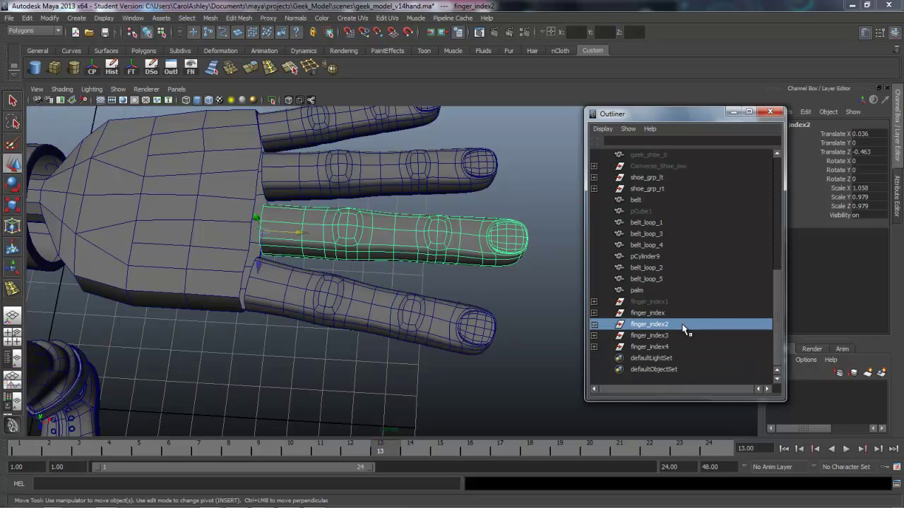
{"action": "double_click", "coordinate": [667, 326]}
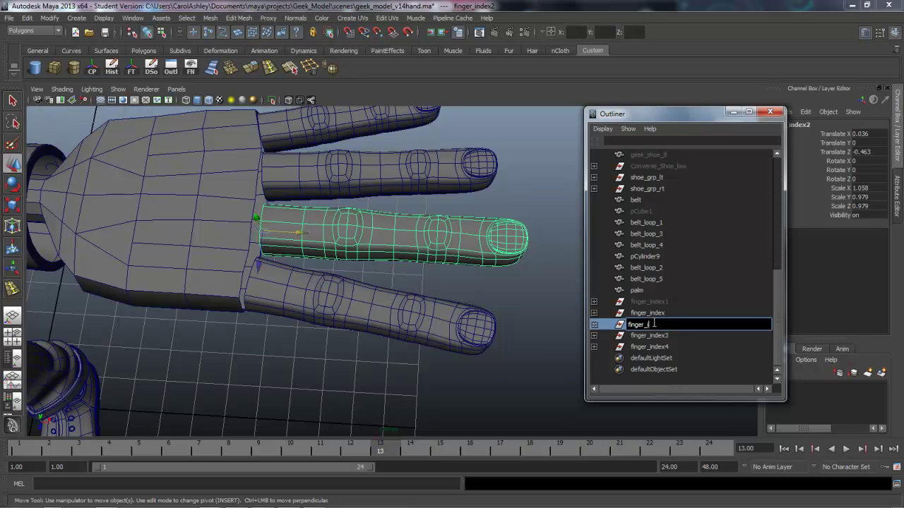
{"action": "type", "text": "finger_mid"}
{"action": "key", "text": "Return"}
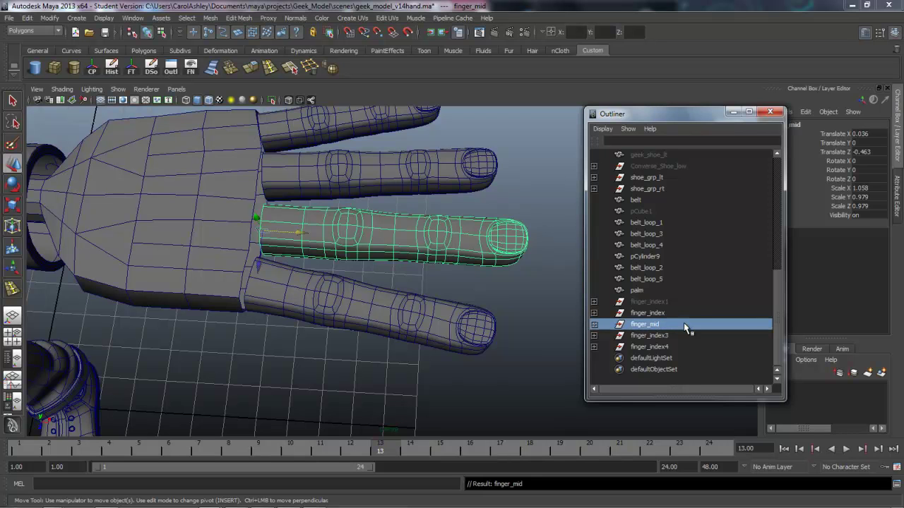
- Rename the finger_index3 group as finger_ring and the finger_index4 group as finger_pink
{"action": "double_click", "coordinate": [663, 336]}
{"action": "left_click_drag", "start_coordinate": [668, 336], "coordinate": [647, 337]}
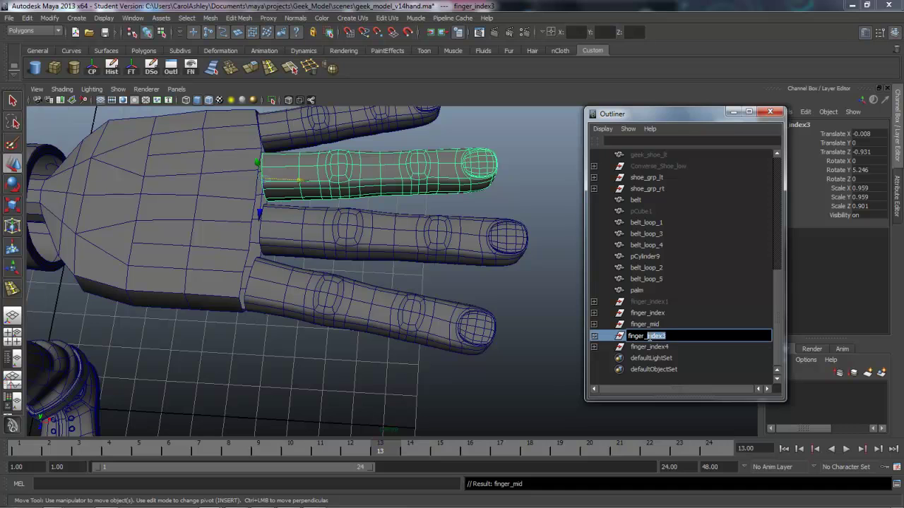
{"action": "key", "text": "Return"}
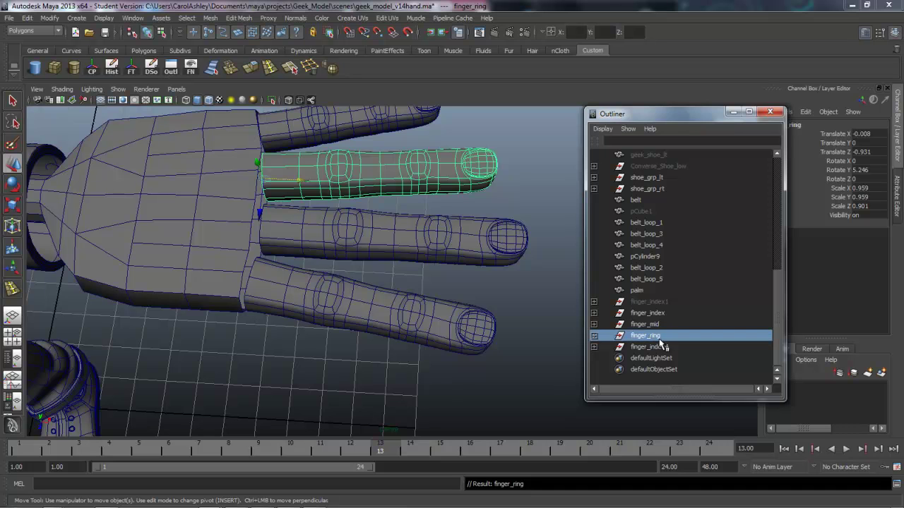
{"action": "double_click", "coordinate": [664, 347]}
{"action": "left_click_drag", "start_coordinate": [667, 348], "coordinate": [644, 347]}
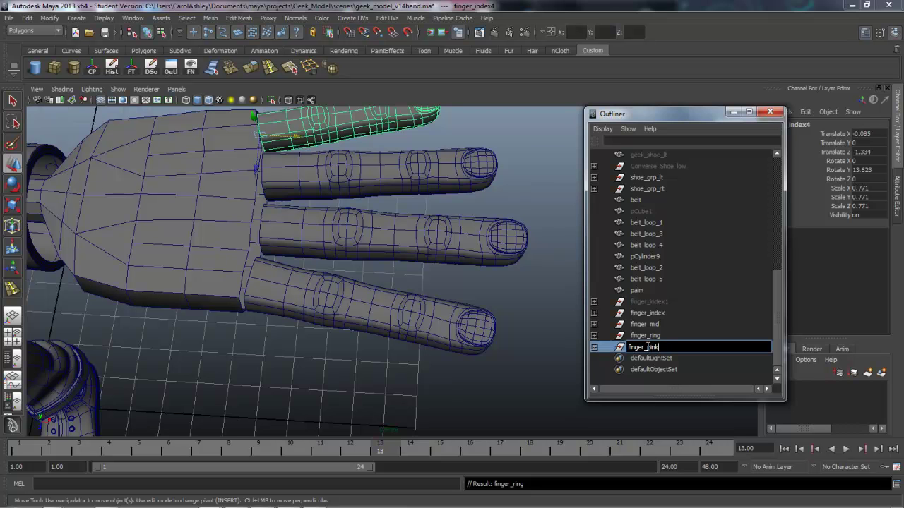
{"action": "key", "text": "Return"}
- Combine the finger_index, finger_mid, finger_ring and finger_pink groups with the palm into a single mesh
{"action": "left_click_drag", "start_coordinate": [493, 320], "coordinate": [370, 331], "text": "alt"}
{"action": "scroll", "coordinate": [492, 345], "scroll_direction": "up", "scroll_amount": 3}
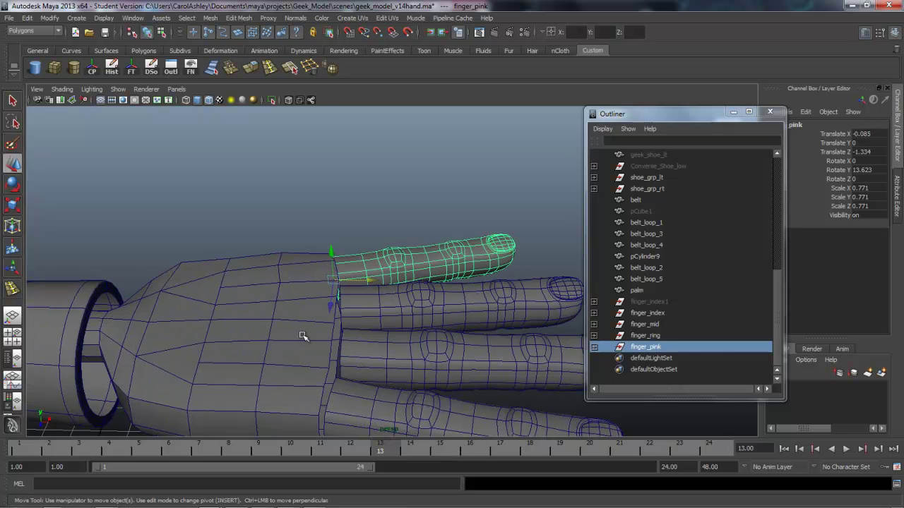
{"action": "scroll", "coordinate": [375, 331], "scroll_direction": "down", "scroll_amount": 3}
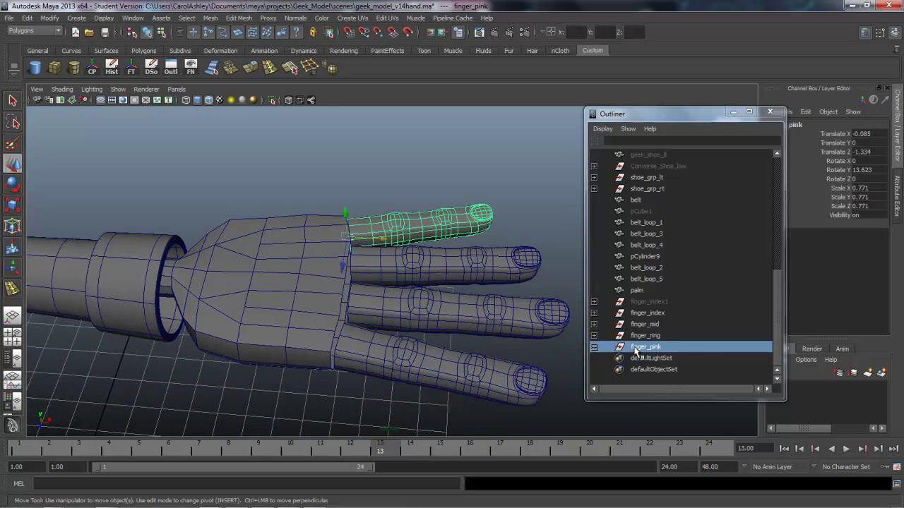
{"action": "left_click", "coordinate": [641, 314], "text": "shift"}
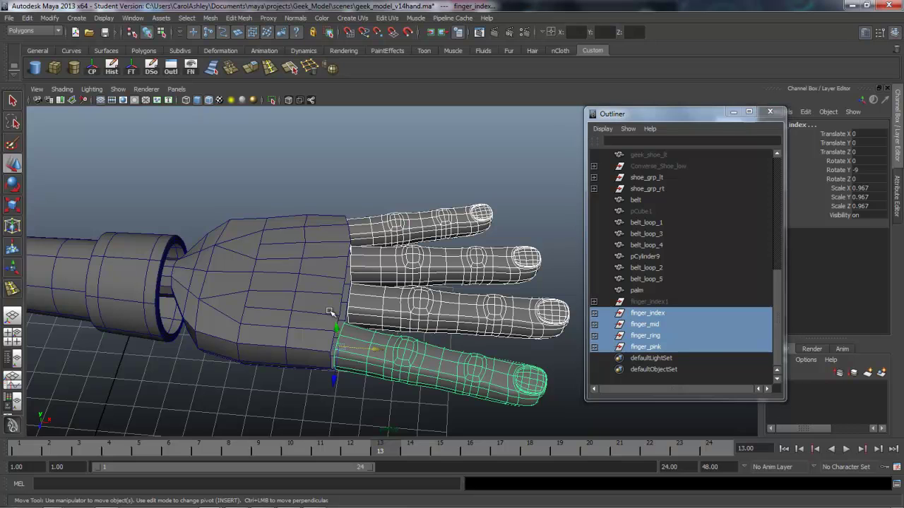
{"action": "left_click", "coordinate": [279, 311], "text": "shift"}
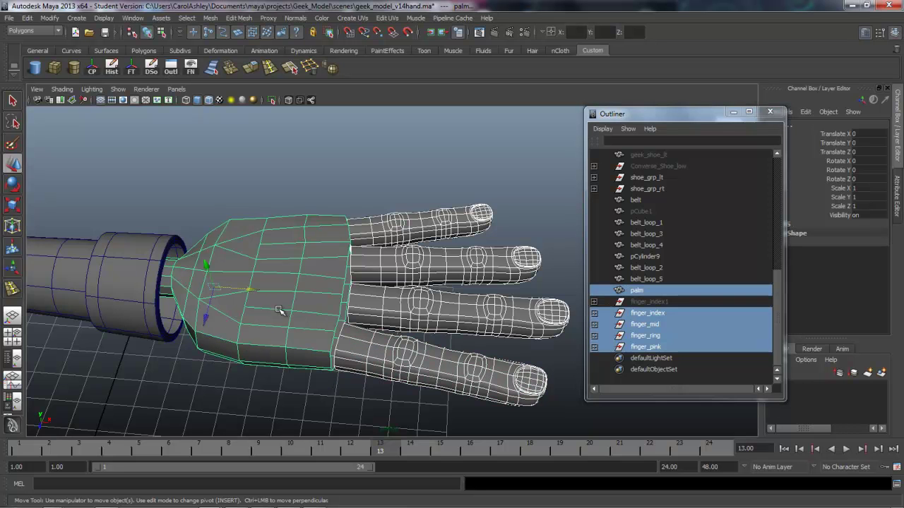
{"action": "left_click", "coordinate": [210, 17]}
{"action": "left_click", "coordinate": [233, 32]}
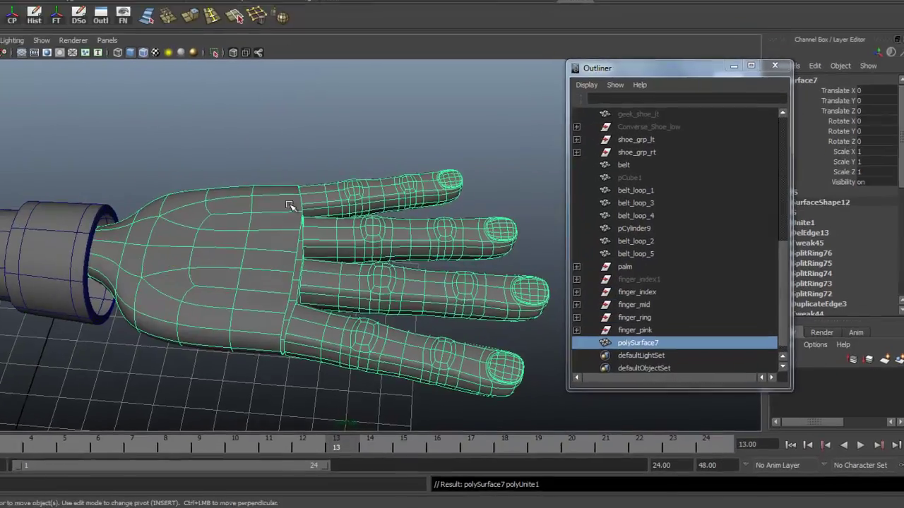
- Examine the gap between the palm's edge and the finger bases on the combined hand mesh, closest at the index finger
{"action": "left_click_drag", "start_coordinate": [289, 205], "coordinate": [134, 320], "text": "alt"}
{"action": "left_click_drag", "start_coordinate": [68, 302], "coordinate": [250, 299], "text": "alt"}
{"action": "right_click_drag", "start_coordinate": [250, 299], "coordinate": [396, 322], "text": "alt"}
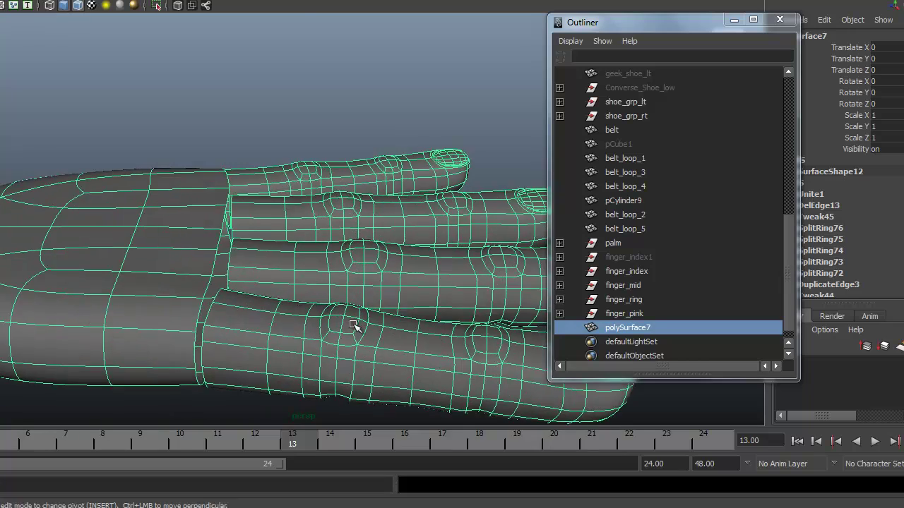
{"action": "middle_click_drag", "start_coordinate": [311, 285], "coordinate": [326, 194], "text": "alt"}
{"action": "left_click_drag", "start_coordinate": [327, 193], "coordinate": [294, 250], "text": "alt"}
{"action": "right_click_drag", "start_coordinate": [295, 250], "coordinate": [359, 267], "text": "alt"}
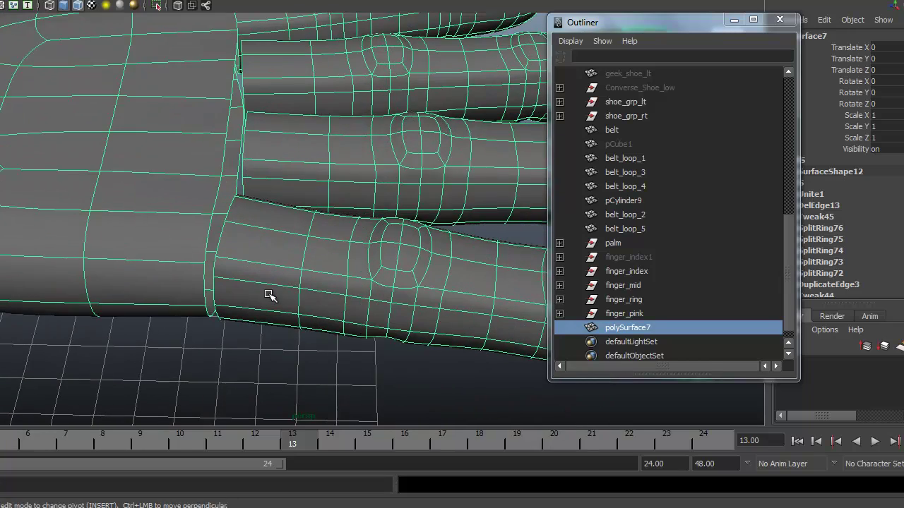
{"action": "right_click_drag", "start_coordinate": [184, 285], "coordinate": [281, 278], "text": "alt"}
{"action": "middle_click_drag", "start_coordinate": [281, 278], "coordinate": [289, 220], "text": "alt"}
{"action": "left_click_drag", "start_coordinate": [289, 220], "coordinate": [308, 236], "text": "alt"}
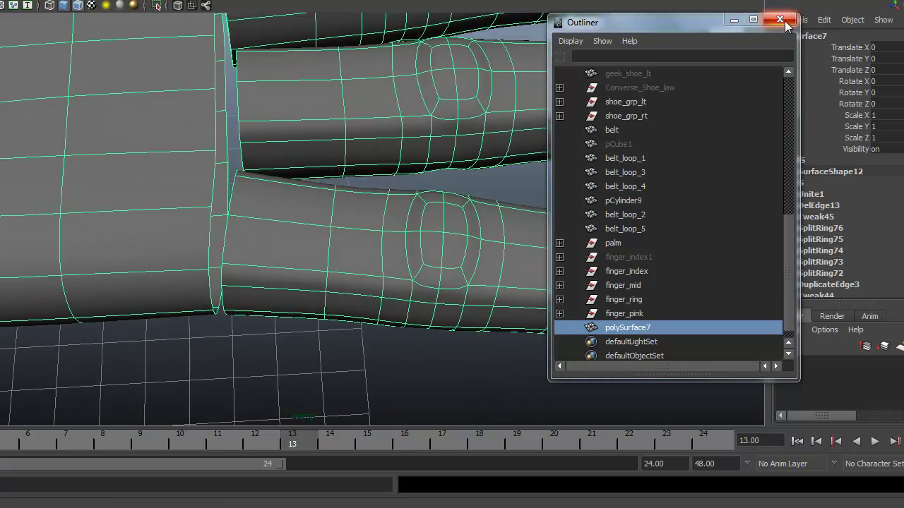
- Close the Outliner and switch the combined hand mesh to edge selection
{"action": "left_click", "coordinate": [784, 21]}
{"action": "scroll", "coordinate": [335, 313], "scroll_direction": "up", "scroll_amount": 3}
{"action": "right_click_drag", "start_coordinate": [307, 256], "coordinate": [308, 294]}
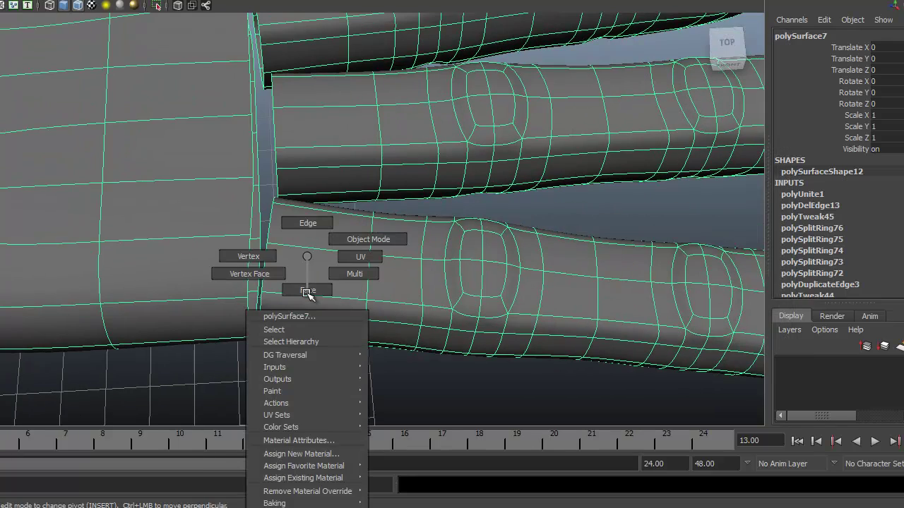
{"action": "right_click_drag", "start_coordinate": [259, 264], "coordinate": [252, 258]}
{"action": "right_click_drag", "start_coordinate": [252, 311], "coordinate": [281, 332], "text": "alt"}
{"action": "left_click_drag", "start_coordinate": [281, 332], "coordinate": [324, 264], "text": "alt"}
{"action": "middle_click_drag", "start_coordinate": [325, 265], "coordinate": [278, 317], "text": "alt"}
{"action": "right_click_drag", "start_coordinate": [493, 282], "coordinate": [302, 273], "text": "alt"}
{"action": "left_click_drag", "start_coordinate": [302, 274], "coordinate": [301, 306], "text": "alt"}
{"action": "right_click_drag", "start_coordinate": [306, 252], "coordinate": [317, 301]}
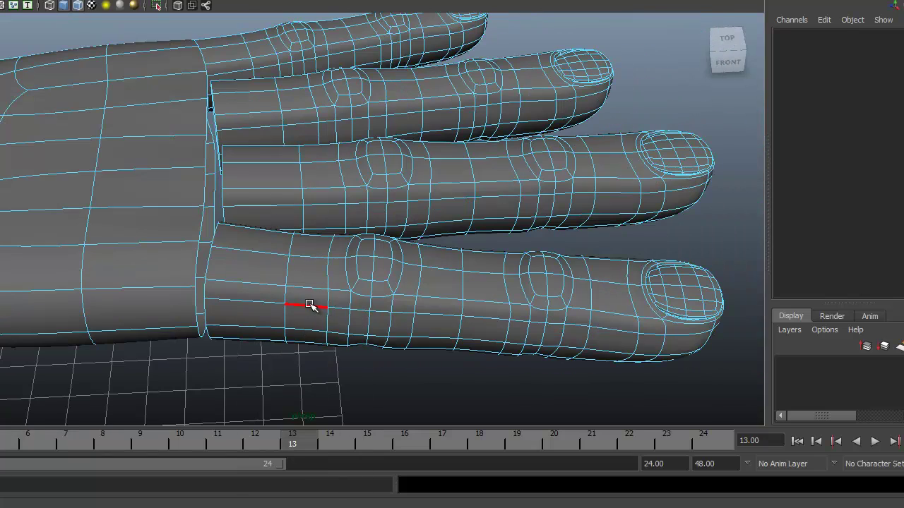
- Delete the extra lengthwise edge loops along the sides and undersides of all four fingers
{"action": "double_click", "coordinate": [308, 304]}
{"action": "mouse_move", "coordinate": [308, 358]}
{"action": "left_mouse_down", "text": "alt"}
{"action": "mouse_move", "coordinate": [306, 329]}
{"action": "mouse_move", "coordinate": [278, 317]}
{"action": "mouse_move", "coordinate": [165, 304]}
{"action": "mouse_move", "coordinate": [288, 324]}
{"action": "mouse_move", "coordinate": [293, 351]}
{"action": "left_mouse_up", "text": "alt"}
{"action": "double_click", "coordinate": [307, 303], "text": "shift"}
{"action": "double_click", "coordinate": [423, 239], "text": "shift"}
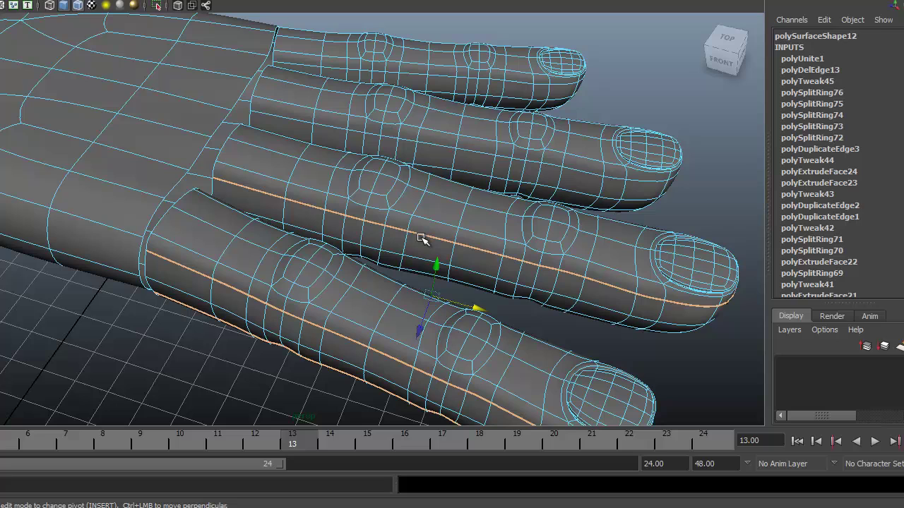
{"action": "double_click", "coordinate": [413, 271], "text": "shift"}
{"action": "double_click", "coordinate": [449, 145], "text": "shift"}
{"action": "key", "text": "e"}
{"action": "key", "text": "w"}
{"action": "left_click_drag", "start_coordinate": [495, 247], "coordinate": [347, 207], "text": "alt"}
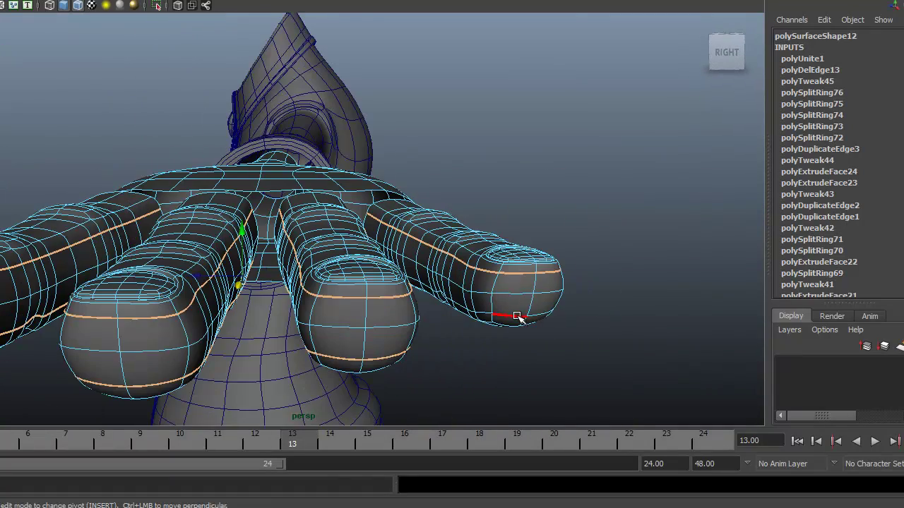
{"action": "left_click_drag", "start_coordinate": [560, 318], "coordinate": [347, 303], "text": "alt"}
{"action": "left_click_drag", "start_coordinate": [418, 236], "coordinate": [647, 342], "text": "alt"}
{"action": "left_click_drag", "start_coordinate": [240, 339], "coordinate": [313, 329], "text": "alt"}
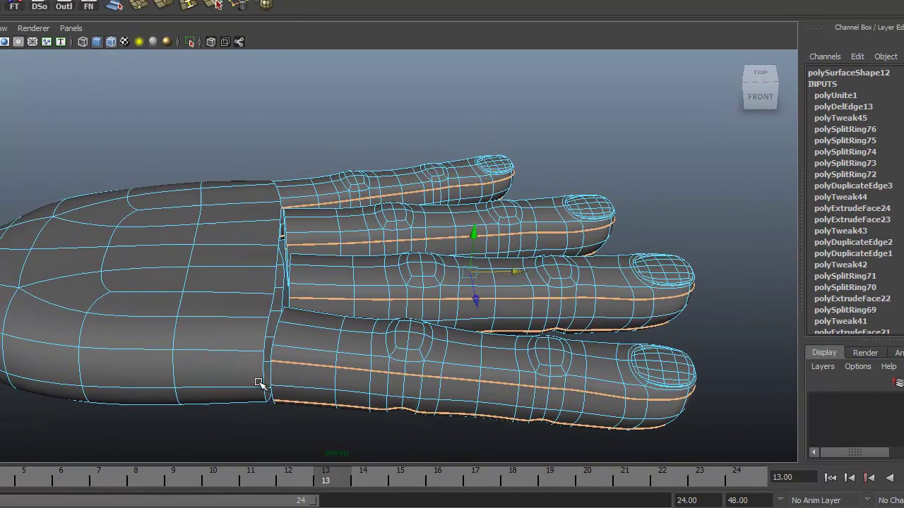
{"action": "left_click_drag", "start_coordinate": [258, 383], "coordinate": [219, 334], "text": "alt"}
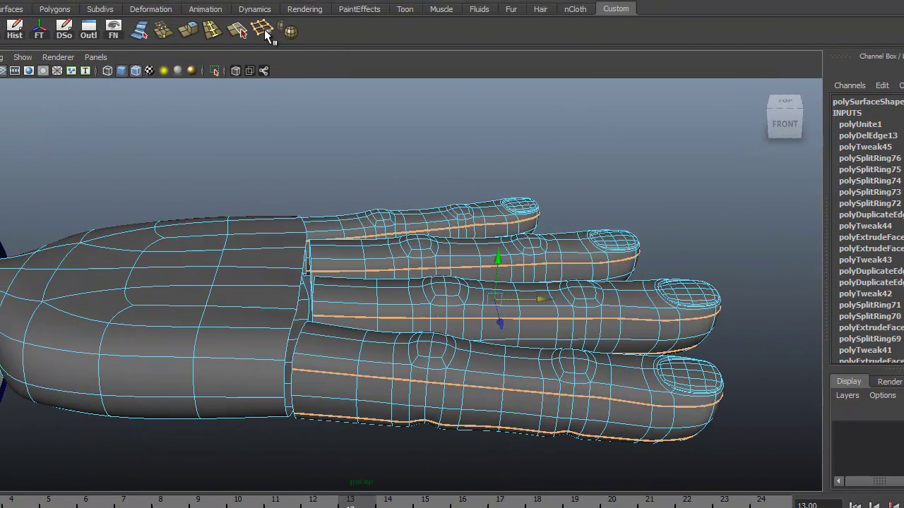
{"action": "left_click", "coordinate": [266, 34]}
- Switch to vertex selection and examine how the index finger's base vertices line up with the palm's edge
{"action": "left_click_drag", "start_coordinate": [352, 315], "coordinate": [318, 212], "text": "alt"}
{"action": "right_click_drag", "start_coordinate": [466, 248], "coordinate": [600, 247], "text": "alt"}
{"action": "middle_click_drag", "start_coordinate": [317, 272], "coordinate": [490, 257], "text": "alt"}
{"action": "right_click_drag", "start_coordinate": [350, 301], "coordinate": [293, 301]}
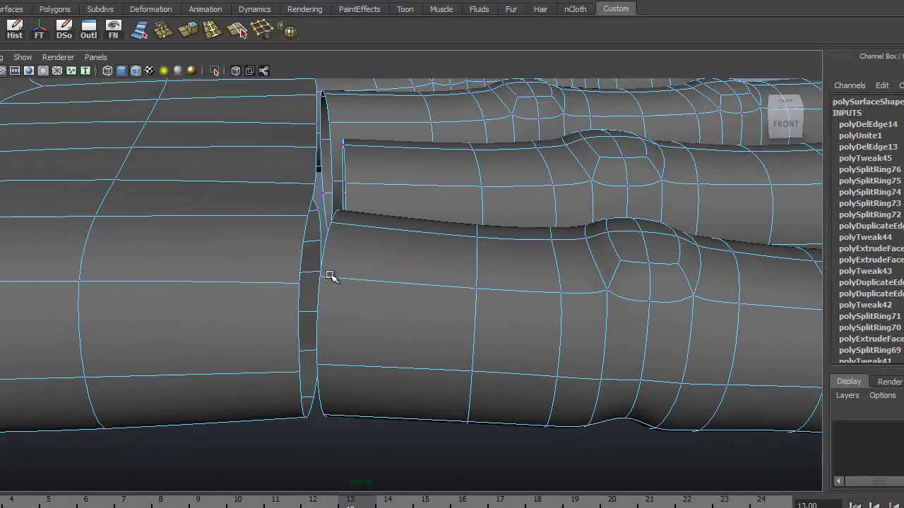
{"action": "left_click", "coordinate": [321, 276]}
{"action": "left_click_drag", "start_coordinate": [341, 288], "coordinate": [391, 341], "text": "alt"}
{"action": "middle_click_drag", "start_coordinate": [437, 317], "coordinate": [439, 253], "text": "alt"}
{"action": "left_click_drag", "start_coordinate": [439, 253], "coordinate": [291, 289], "text": "alt"}
{"action": "middle_click_drag", "start_coordinate": [401, 327], "coordinate": [392, 298], "text": "alt"}
{"action": "right_click_drag", "start_coordinate": [392, 298], "coordinate": [449, 305], "text": "alt"}
{"action": "middle_click_drag", "start_coordinate": [449, 305], "coordinate": [455, 301], "text": "alt"}
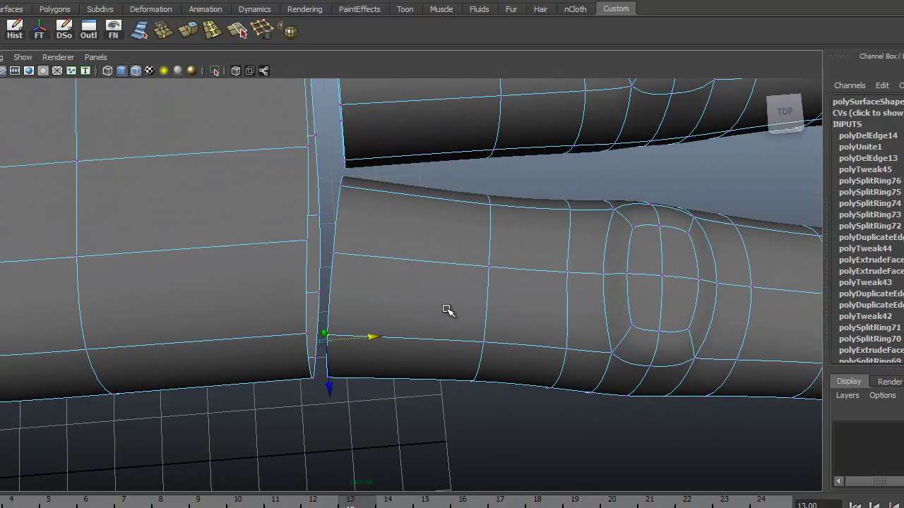
- Snap the palm's upper edge vertices onto the matching base vertices across the back of the index finger
{"action": "left_click", "coordinate": [307, 336]}
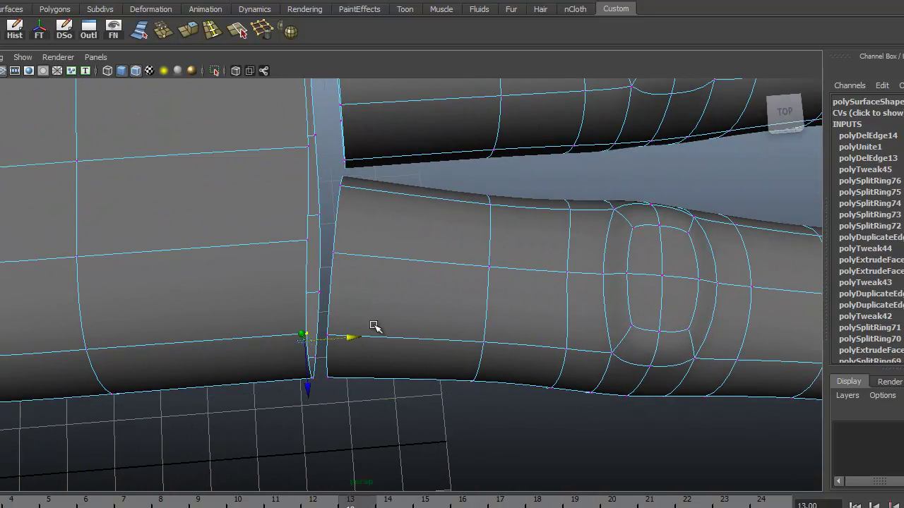
{"action": "left_click_drag", "start_coordinate": [384, 276], "coordinate": [384, 290], "text": "alt"}
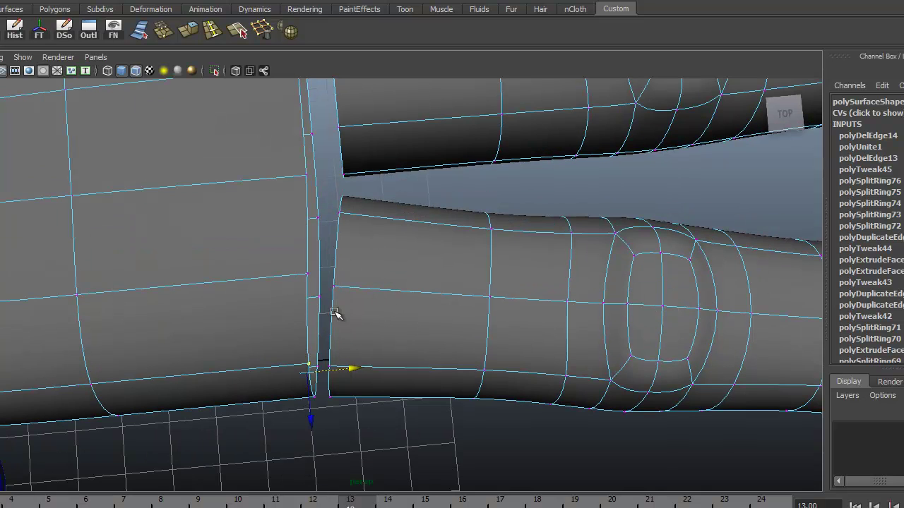
{"action": "left_click_drag", "start_coordinate": [312, 374], "coordinate": [318, 381], "text": "alt"}
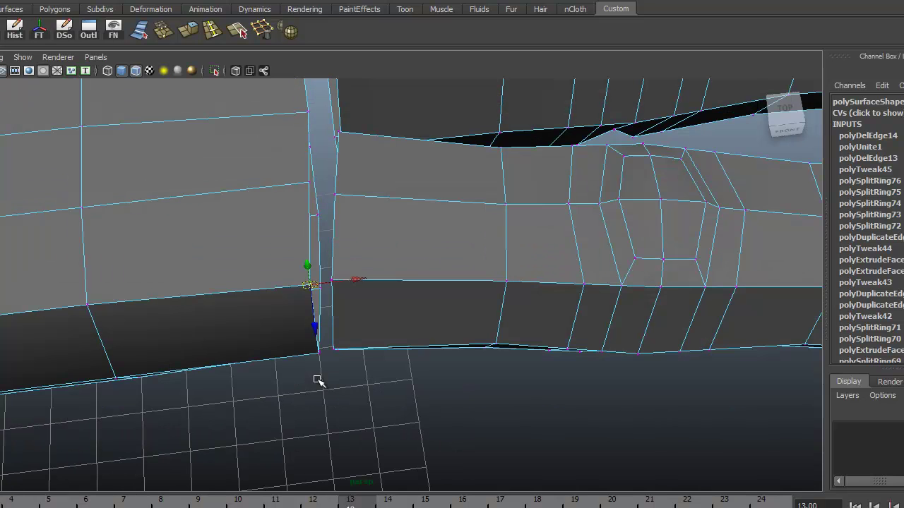
{"action": "left_click_drag", "start_coordinate": [308, 285], "coordinate": [330, 279]}
{"action": "left_click", "coordinate": [309, 182]}
{"action": "left_click_drag", "start_coordinate": [311, 182], "coordinate": [332, 192]}
{"action": "left_click", "coordinate": [308, 111]}
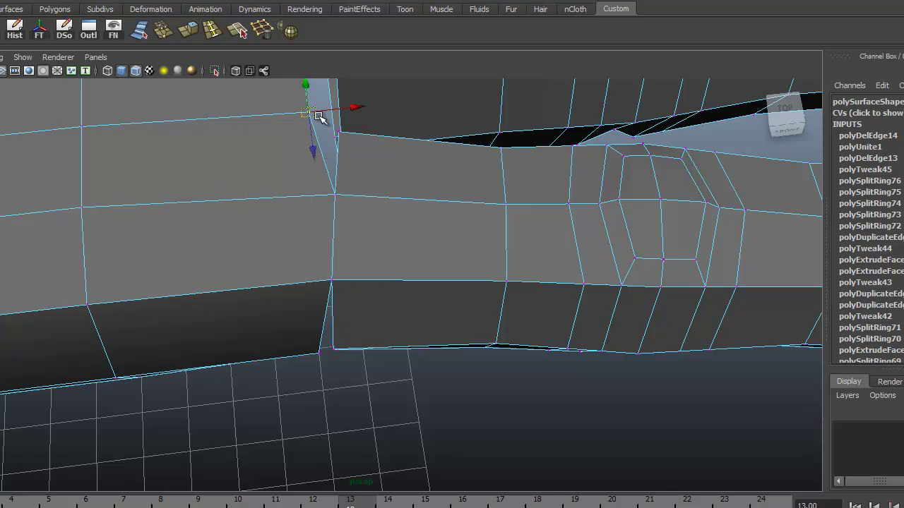
{"action": "left_click_drag", "start_coordinate": [309, 112], "coordinate": [338, 131]}
- Snap the palm's outer side vertex and the adjoining underside vertices onto the index finger's base
{"action": "left_click", "coordinate": [329, 351]}
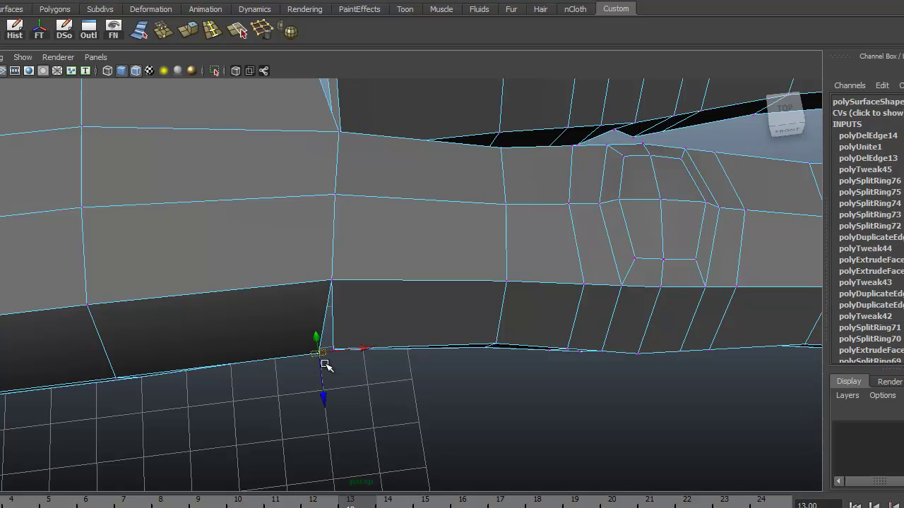
{"action": "left_click_drag", "start_coordinate": [329, 356], "coordinate": [407, 377], "text": "alt"}
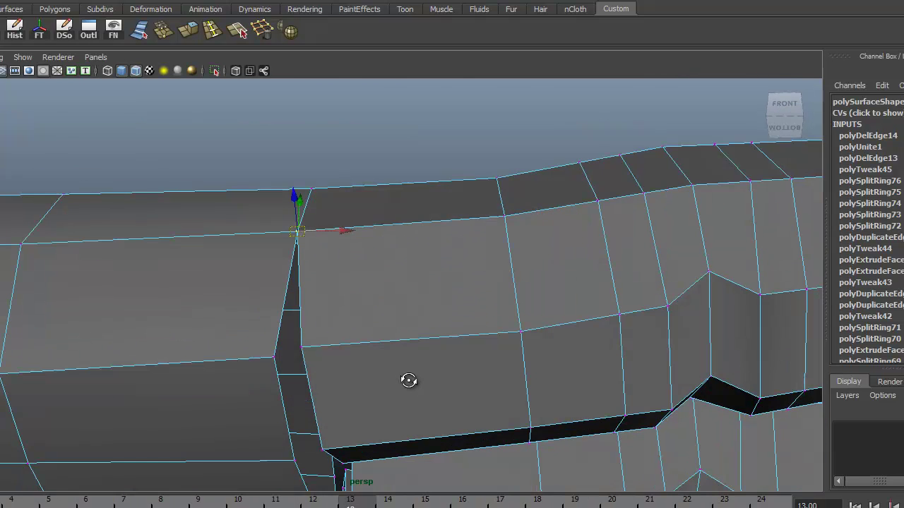
{"action": "left_click", "coordinate": [274, 358]}
{"action": "left_click_drag", "start_coordinate": [276, 361], "coordinate": [296, 355]}
{"action": "left_click", "coordinate": [296, 461]}
{"action": "left_click_drag", "start_coordinate": [296, 463], "coordinate": [309, 456]}
- Snap the palm's underside vertex near the gap between the index and middle fingers onto the index finger's inner base vertex
{"action": "left_click_drag", "start_coordinate": [460, 371], "coordinate": [298, 339], "text": "alt"}
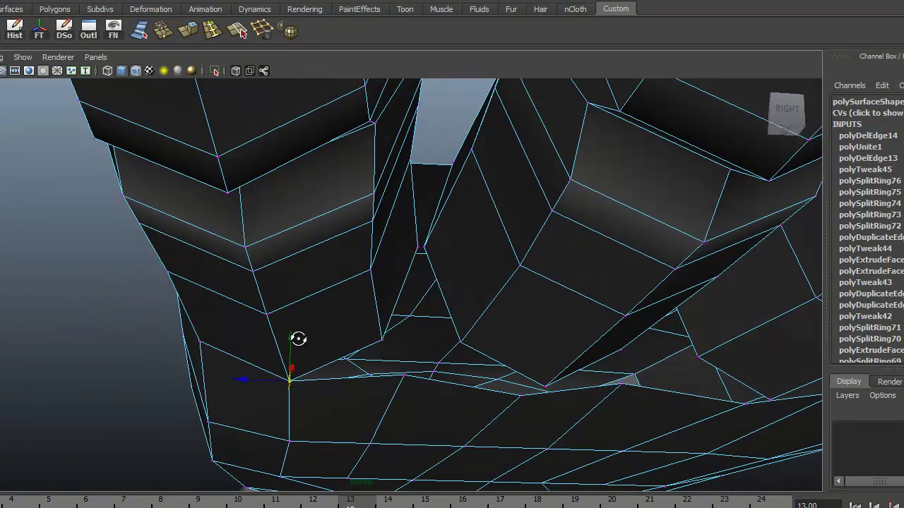
{"action": "left_click_drag", "start_coordinate": [389, 324], "coordinate": [359, 327], "text": "alt"}
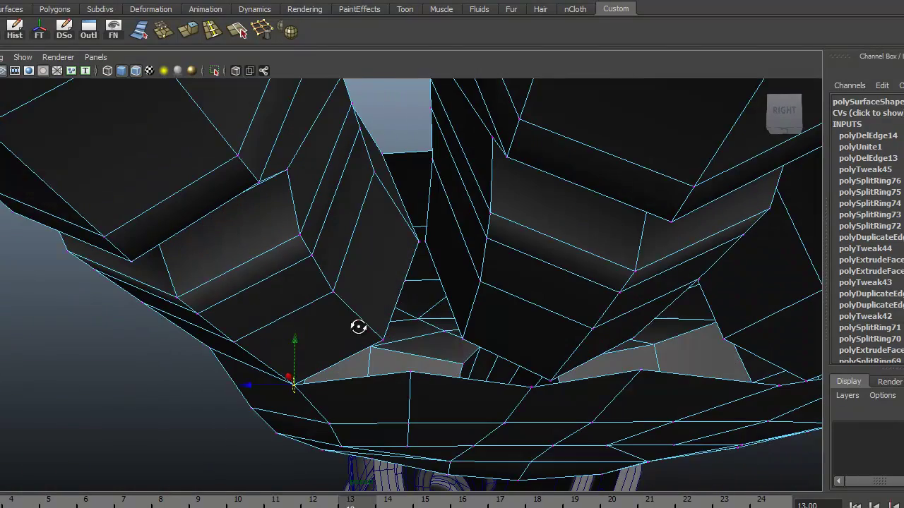
{"action": "left_click_drag", "start_coordinate": [398, 368], "coordinate": [405, 346], "text": "alt"}
{"action": "left_click", "coordinate": [409, 374]}
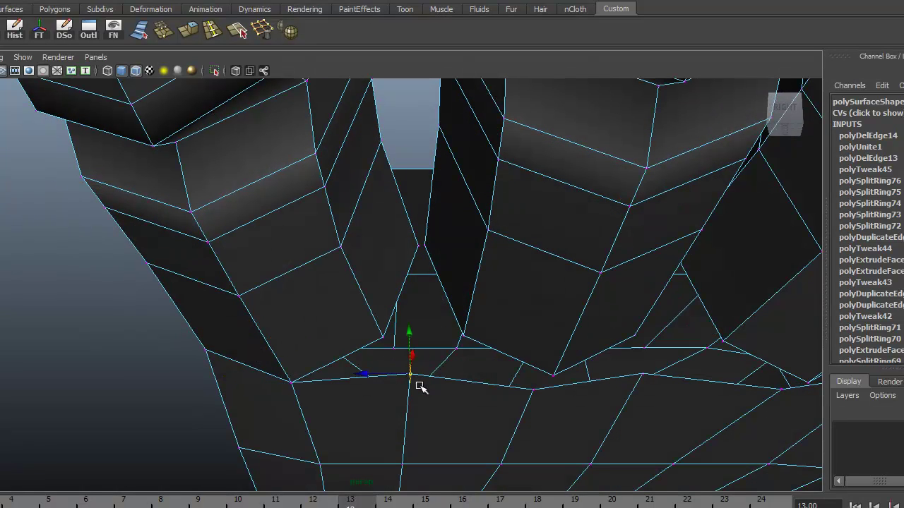
{"action": "left_click_drag", "start_coordinate": [410, 375], "coordinate": [379, 337]}
- Merge the first two pairs of overlapping palm and finger vertices around the index finger's base
{"action": "left_click_drag", "start_coordinate": [405, 380], "coordinate": [389, 327], "text": "alt"}
{"action": "right_click_drag", "start_coordinate": [389, 324], "coordinate": [332, 319]}
{"action": "left_click", "coordinate": [368, 306]}
{"action": "left_click", "coordinate": [163, 30]}
{"action": "left_click_drag", "start_coordinate": [343, 379], "coordinate": [388, 360]}
{"action": "left_click", "coordinate": [164, 30]}
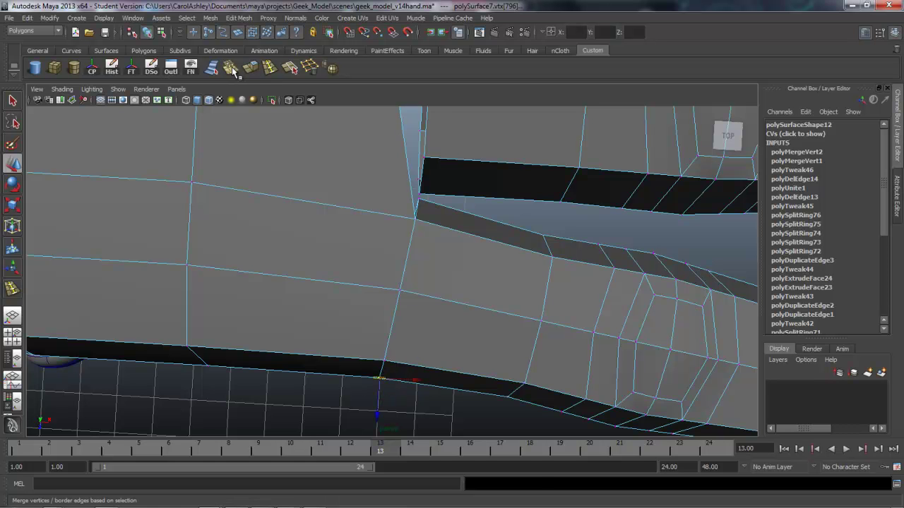
- Merge the three overlapping palm and finger vertex pairs along the outer side and underside of the index finger's base
{"action": "left_click", "coordinate": [230, 67]}
{"action": "left_click_drag", "start_coordinate": [324, 379], "coordinate": [320, 287], "text": "alt"}
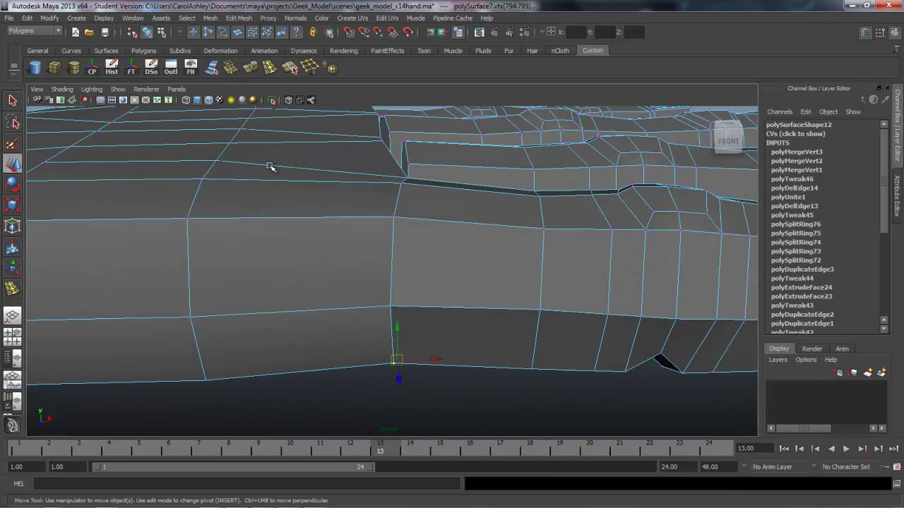
{"action": "left_click_drag", "start_coordinate": [295, 244], "coordinate": [289, 242], "text": "alt"}
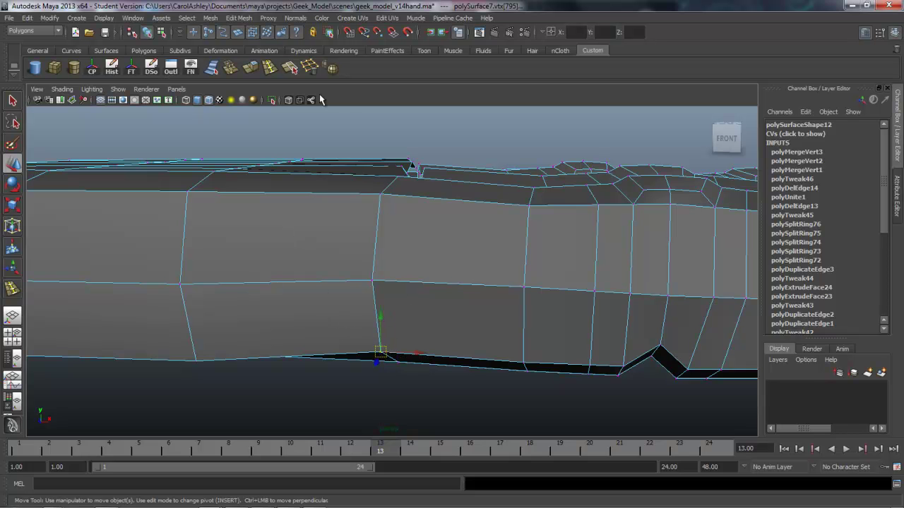
{"action": "left_click", "coordinate": [230, 67]}
{"action": "left_click_drag", "start_coordinate": [370, 367], "coordinate": [314, 329], "text": "alt"}
{"action": "left_click", "coordinate": [379, 322]}
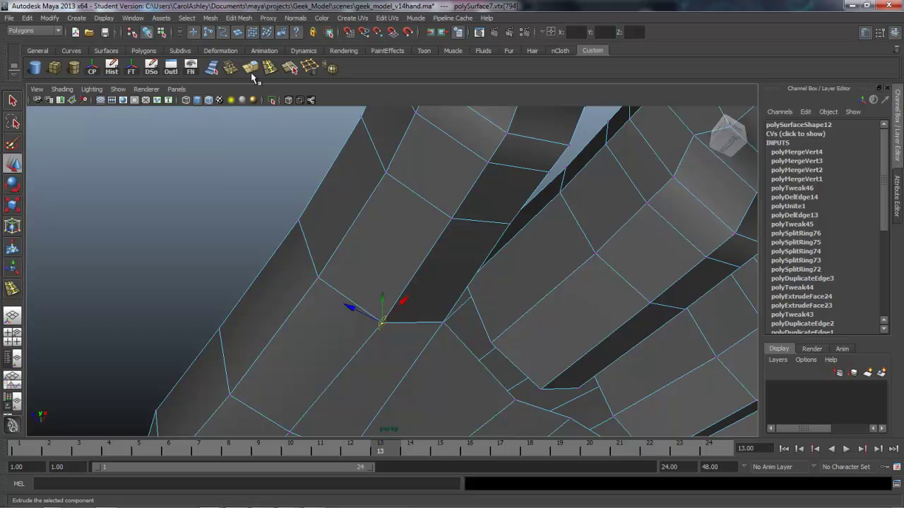
{"action": "left_click", "coordinate": [231, 67]}
- Merge the overlapping vertex pairs at the index finger's inner underside corner and inner upper corner
{"action": "left_click", "coordinate": [443, 322]}
{"action": "left_click_drag", "start_coordinate": [448, 345], "coordinate": [404, 339], "text": "alt"}
{"action": "left_click", "coordinate": [230, 67]}
{"action": "left_click_drag", "start_coordinate": [377, 257], "coordinate": [377, 315], "text": "alt"}
{"action": "left_click", "coordinate": [446, 219]}
{"action": "left_click", "coordinate": [230, 67]}
- Check the index finger joint in smooth preview, and insert an edge loop close to the base of each of the four fingers
{"action": "key", "text": "3"}
{"action": "right_click_drag", "start_coordinate": [378, 315], "coordinate": [478, 321], "text": "alt"}
{"action": "middle_click_drag", "start_coordinate": [478, 321], "coordinate": [461, 320], "text": "alt"}
{"action": "left_click_drag", "start_coordinate": [461, 319], "coordinate": [415, 302], "text": "alt"}
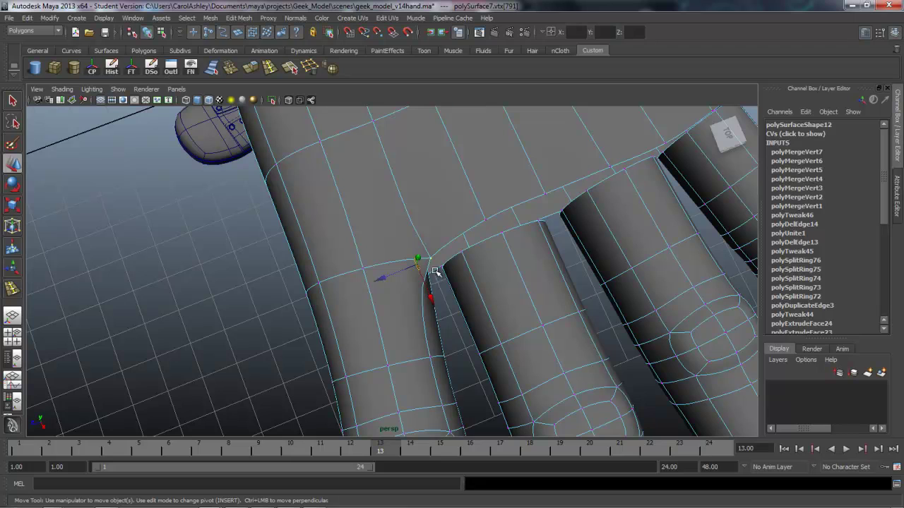
{"action": "mouse_move", "coordinate": [448, 280]}
{"action": "left_mouse_down", "text": "alt"}
{"action": "mouse_move", "coordinate": [423, 278]}
{"action": "mouse_move", "coordinate": [410, 296]}
{"action": "mouse_move", "coordinate": [429, 309]}
{"action": "mouse_move", "coordinate": [515, 315]}
{"action": "mouse_move", "coordinate": [431, 281]}
{"action": "left_mouse_up", "text": "alt"}
{"action": "left_click_drag", "start_coordinate": [415, 246], "coordinate": [365, 315], "text": "alt"}
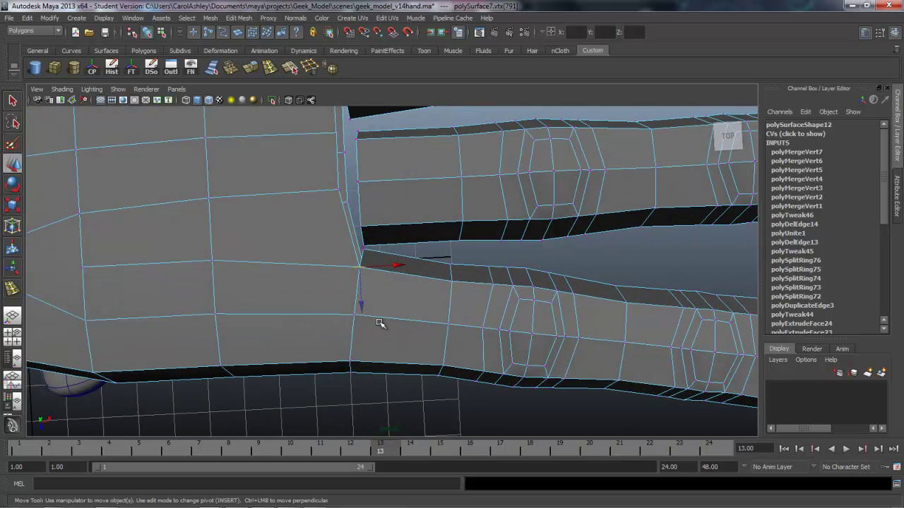
{"action": "left_click", "coordinate": [13, 289]}
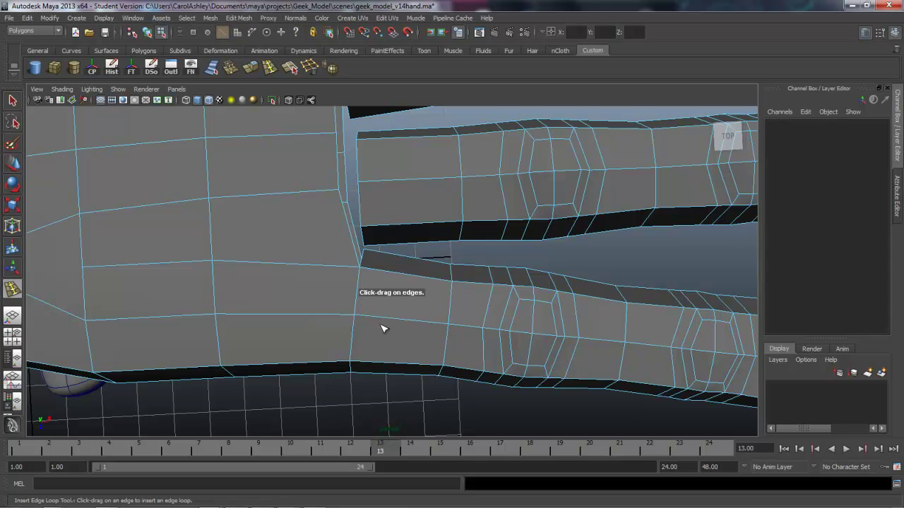
{"action": "left_click_drag", "start_coordinate": [374, 318], "coordinate": [380, 268]}
{"action": "left_click_drag", "start_coordinate": [436, 259], "coordinate": [408, 274], "text": "alt"}
{"action": "left_click_drag", "start_coordinate": [472, 168], "coordinate": [473, 168]}
{"action": "left_click_drag", "start_coordinate": [514, 268], "coordinate": [398, 318], "text": "alt"}
{"action": "key", "text": "q"}
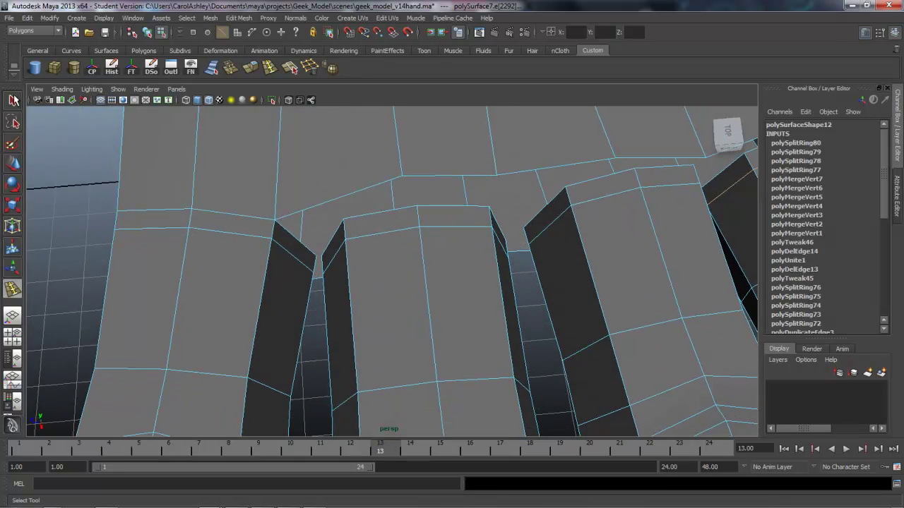
- Snap the palm's upper edge vertex onto the central upper vertex of the middle finger's base
{"action": "right_click_drag", "start_coordinate": [402, 176], "coordinate": [356, 176]}
{"action": "left_click", "coordinate": [402, 177]}
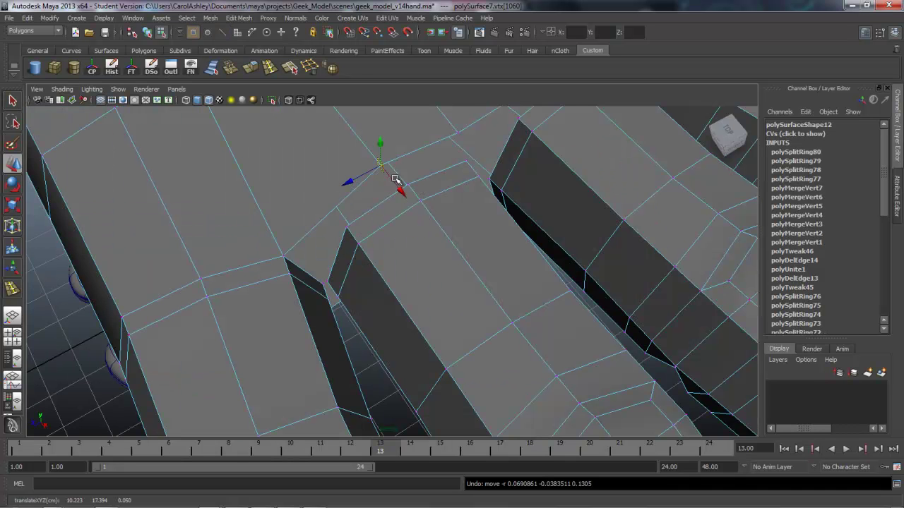
{"action": "left_click_drag", "start_coordinate": [380, 167], "coordinate": [391, 174]}
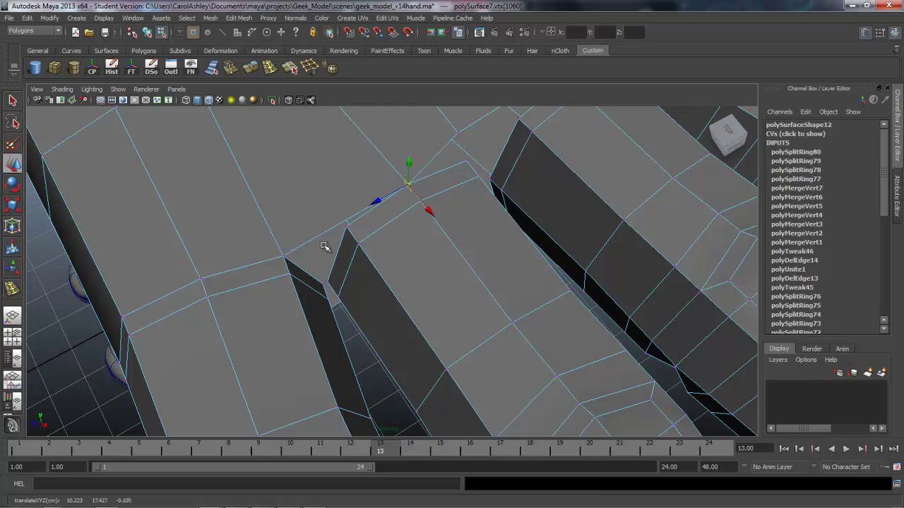
- Merge the index finger's inner upper base vertex with the middle finger's neighbouring corner vertex
{"action": "left_click_drag", "start_coordinate": [359, 277], "coordinate": [419, 345], "text": "alt"}
{"action": "left_click_drag", "start_coordinate": [351, 362], "coordinate": [353, 329], "text": "alt"}
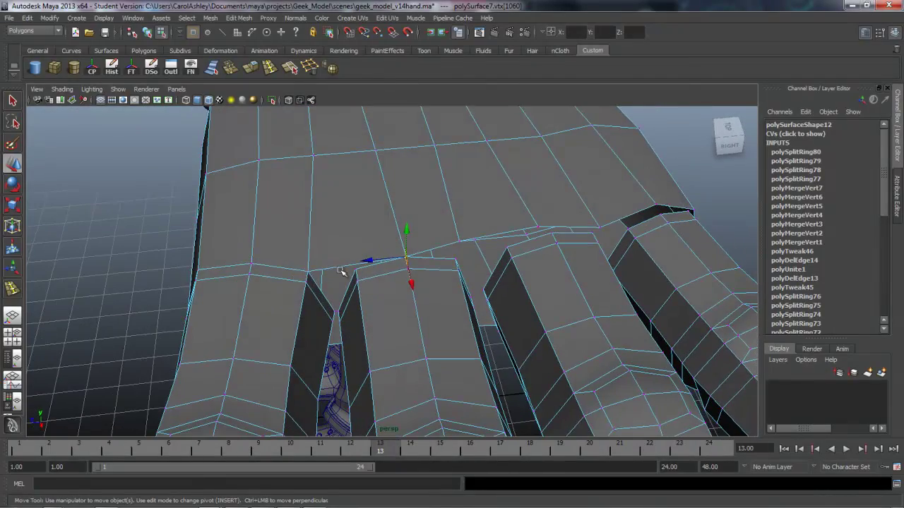
{"action": "left_click_drag", "start_coordinate": [358, 284], "coordinate": [337, 329], "text": "alt"}
{"action": "left_click", "coordinate": [326, 322]}
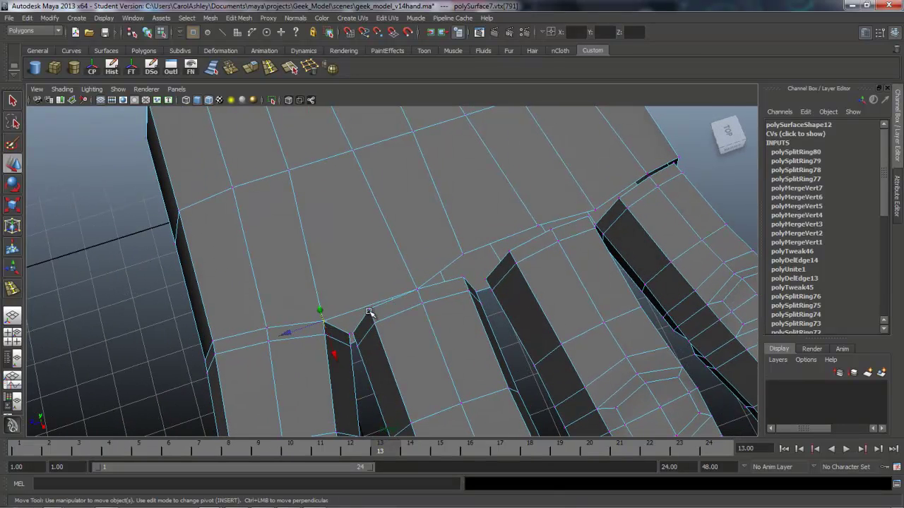
{"action": "left_click", "coordinate": [369, 310]}
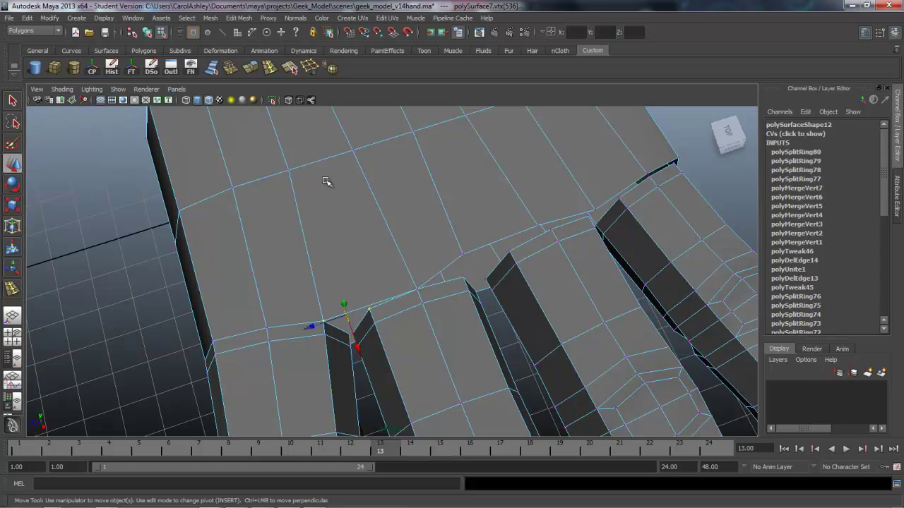
{"action": "left_click", "coordinate": [233, 68]}
- Merge the two remaining base vertex pairs down the gap between the index and middle fingers
{"action": "left_click_drag", "start_coordinate": [343, 256], "coordinate": [314, 278], "text": "alt"}
{"action": "right_click_drag", "start_coordinate": [339, 282], "coordinate": [513, 288], "text": "alt"}
{"action": "middle_click_drag", "start_coordinate": [344, 285], "coordinate": [363, 238], "text": "alt"}
{"action": "left_click_drag", "start_coordinate": [319, 238], "coordinate": [369, 300], "text": "alt"}
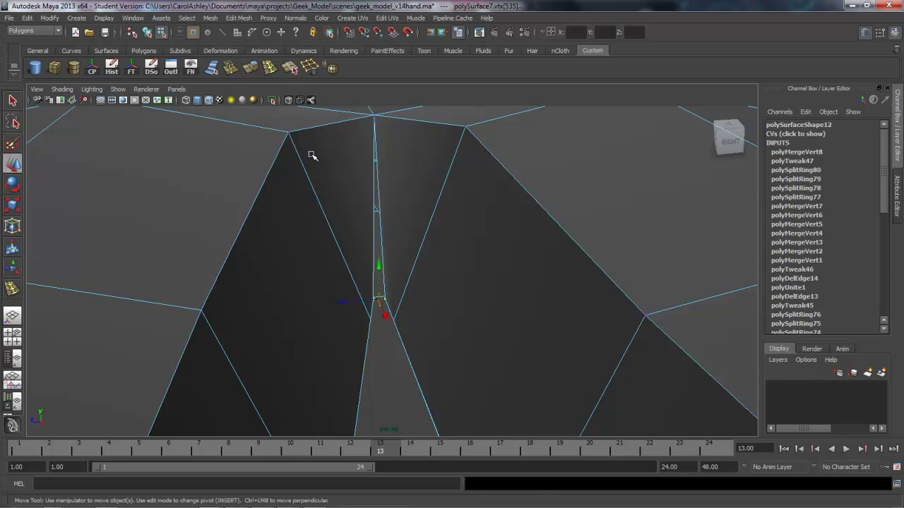
{"action": "left_click_drag", "start_coordinate": [388, 369], "coordinate": [361, 340], "text": "alt"}
{"action": "left_click", "coordinate": [440, 345], "text": "shift"}
{"action": "left_click", "coordinate": [231, 68]}
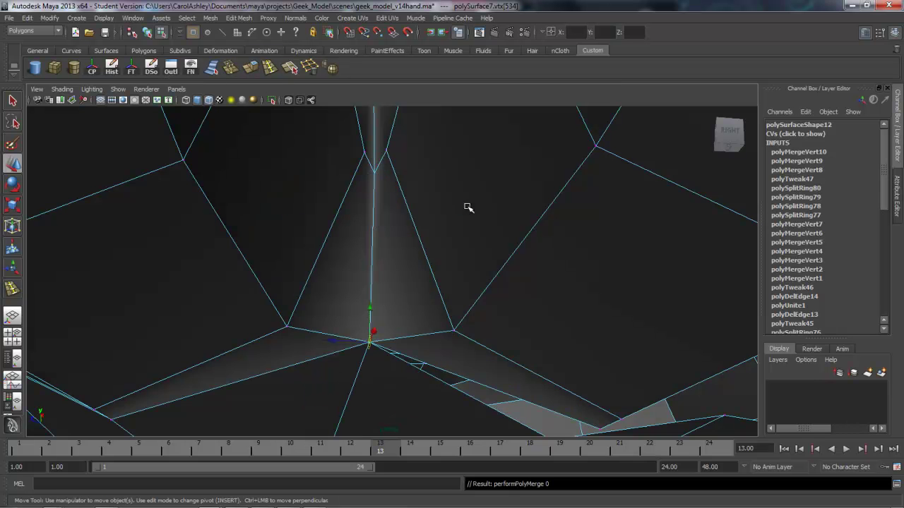
- Scale apart the vertices on either side of the gap between the index and middle fingers
{"action": "right_click_drag", "start_coordinate": [561, 230], "coordinate": [421, 221], "text": "alt"}
{"action": "left_click_drag", "start_coordinate": [422, 222], "coordinate": [423, 298], "text": "alt"}
{"action": "middle_click_drag", "start_coordinate": [422, 298], "coordinate": [384, 215], "text": "alt"}
{"action": "left_click_drag", "start_coordinate": [398, 273], "coordinate": [391, 294], "text": "alt"}
{"action": "right_click_drag", "start_coordinate": [391, 294], "coordinate": [614, 294], "text": "alt"}
{"action": "middle_click_drag", "start_coordinate": [419, 266], "coordinate": [472, 285], "text": "alt"}
{"action": "left_click", "coordinate": [355, 241]}
{"action": "key", "text": "r"}
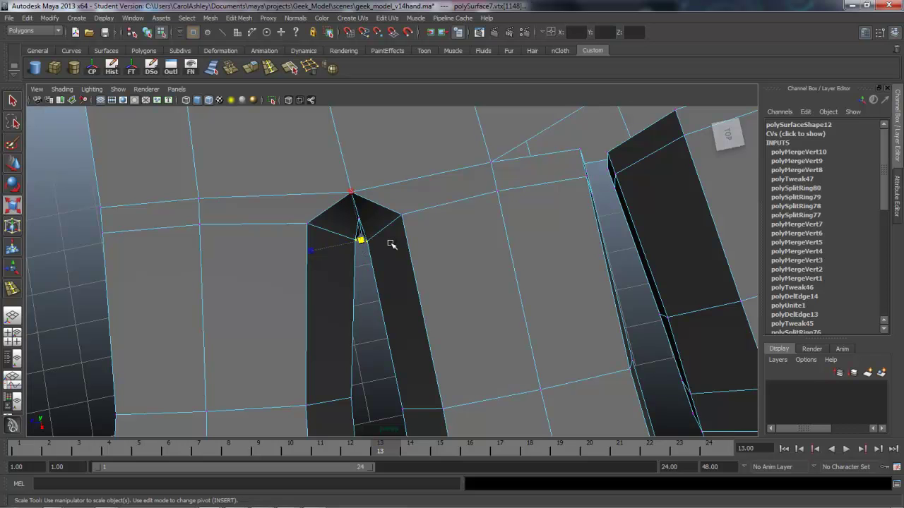
{"action": "left_click_drag", "start_coordinate": [317, 248], "coordinate": [197, 254]}
- Snap two of the palm's underside edge vertices onto the central and inner base vertices of the middle finger
{"action": "left_click_drag", "start_coordinate": [296, 285], "coordinate": [391, 312], "text": "alt"}
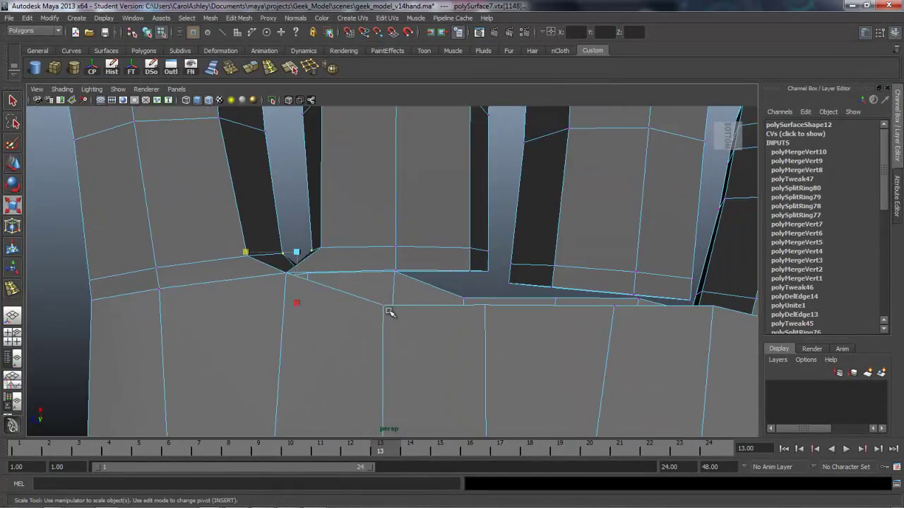
{"action": "left_click", "coordinate": [406, 306]}
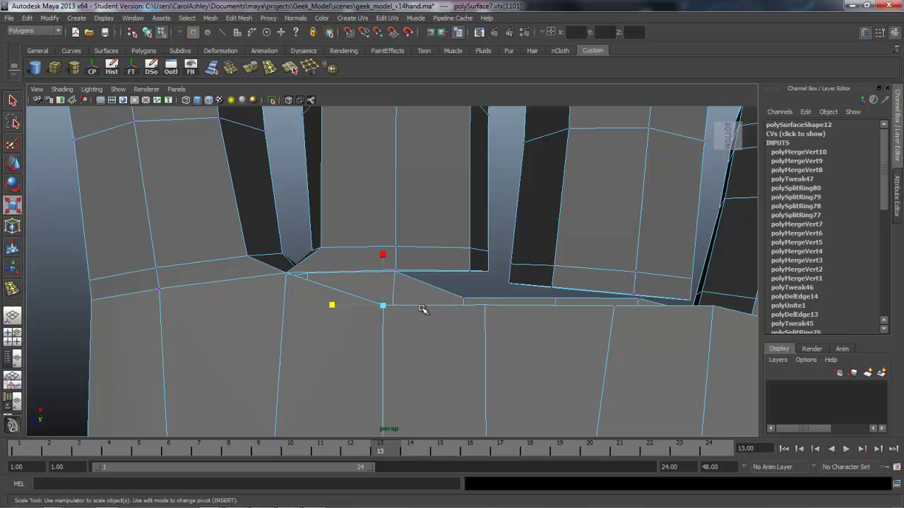
{"action": "key", "text": "w"}
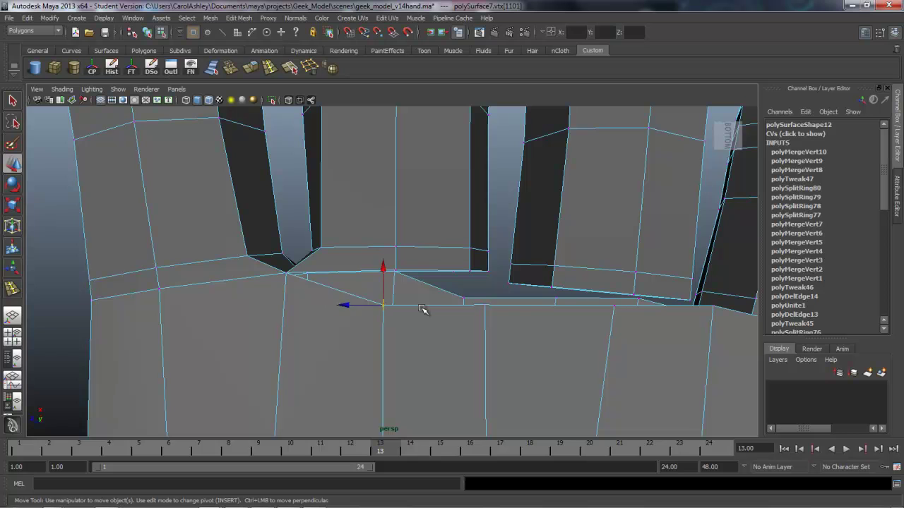
{"action": "middle_click_drag", "start_coordinate": [408, 309], "coordinate": [385, 302]}
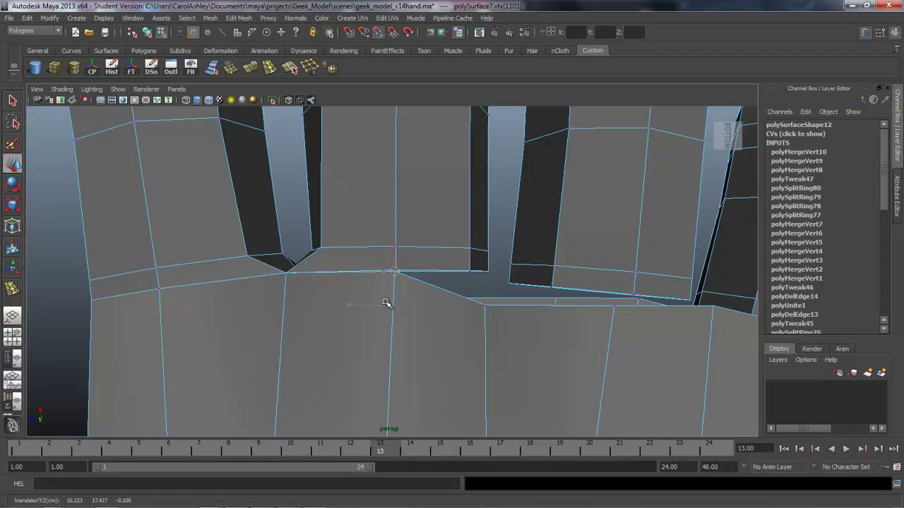
{"action": "left_click", "coordinate": [481, 307]}
{"action": "key", "text": "v"}
{"action": "middle_click_drag", "start_coordinate": [493, 308], "coordinate": [472, 277]}
- Snap the palm's upper vertices onto the middle finger's corner beside the ring finger and the ring finger's central base vertex
{"action": "left_click_drag", "start_coordinate": [507, 290], "coordinate": [504, 225], "text": "alt"}
{"action": "left_click", "coordinate": [512, 224]}
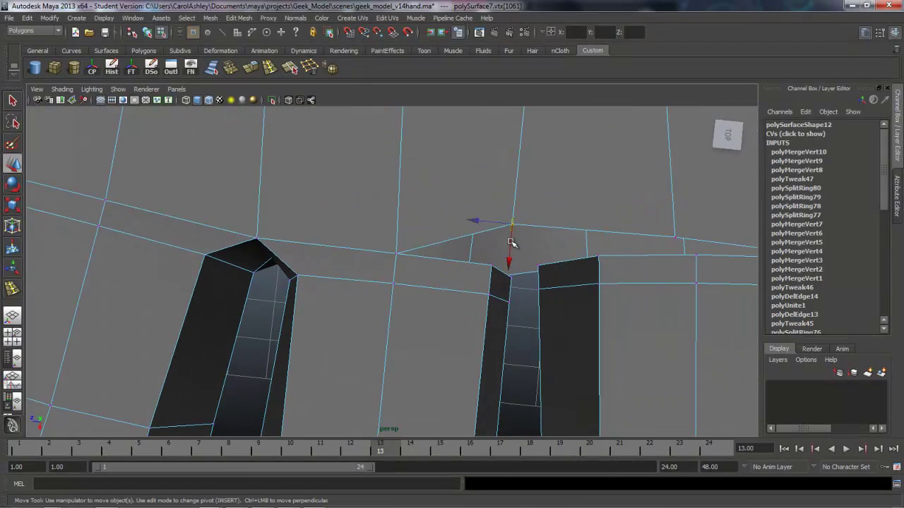
{"action": "middle_click_drag", "start_coordinate": [511, 234], "coordinate": [510, 247]}
{"action": "left_click_drag", "start_coordinate": [520, 253], "coordinate": [549, 220], "text": "alt"}
{"action": "left_click", "coordinate": [531, 204]}
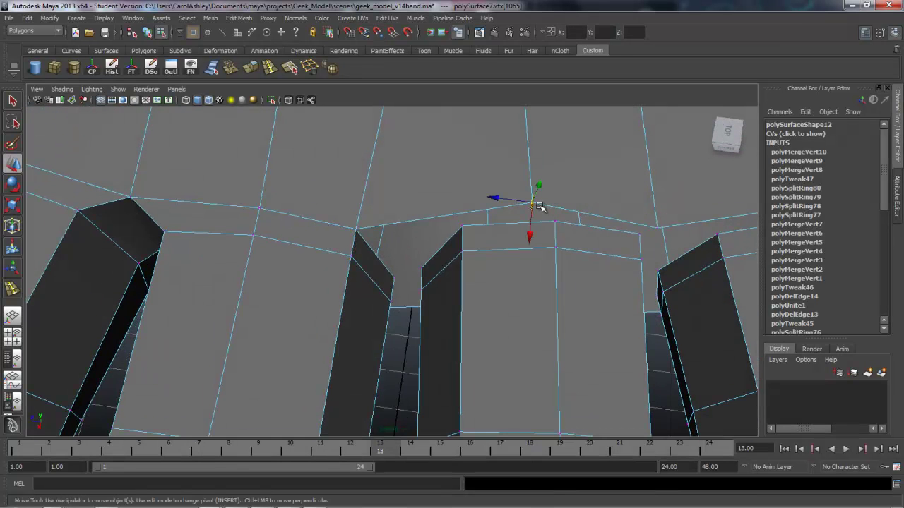
{"action": "left_click_drag", "start_coordinate": [536, 204], "coordinate": [554, 219]}
- Snap the palm's remaining upper edge vertices onto the matching base vertices of the ring and little fingers
{"action": "left_click_drag", "start_coordinate": [670, 230], "coordinate": [507, 223], "text": "alt"}
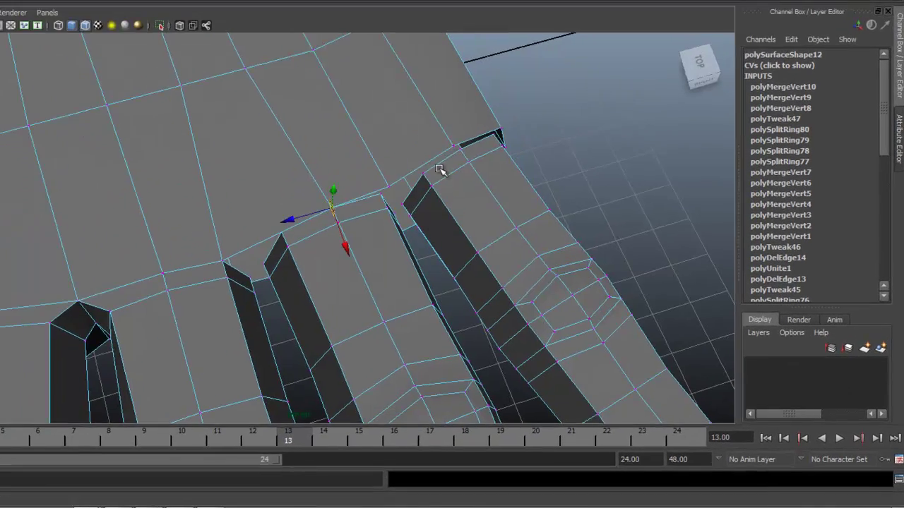
{"action": "left_click", "coordinate": [456, 146]}
{"action": "left_click", "coordinate": [358, 172]}
{"action": "left_click", "coordinate": [481, 106]}
{"action": "left_click_drag", "start_coordinate": [481, 106], "coordinate": [474, 110]}
- Snap the palm's outer side and underside vertices onto the matching vertices of the little finger's base
{"action": "left_click_drag", "start_coordinate": [333, 270], "coordinate": [375, 160], "text": "alt"}
{"action": "left_click", "coordinate": [384, 162]}
{"action": "left_click", "coordinate": [376, 236]}
{"action": "left_click_drag", "start_coordinate": [378, 239], "coordinate": [369, 232]}
{"action": "left_click_drag", "start_coordinate": [339, 275], "coordinate": [431, 245], "text": "alt"}
{"action": "left_click", "coordinate": [424, 255]}
{"action": "key", "text": "f"}
{"action": "left_click", "coordinate": [403, 254]}
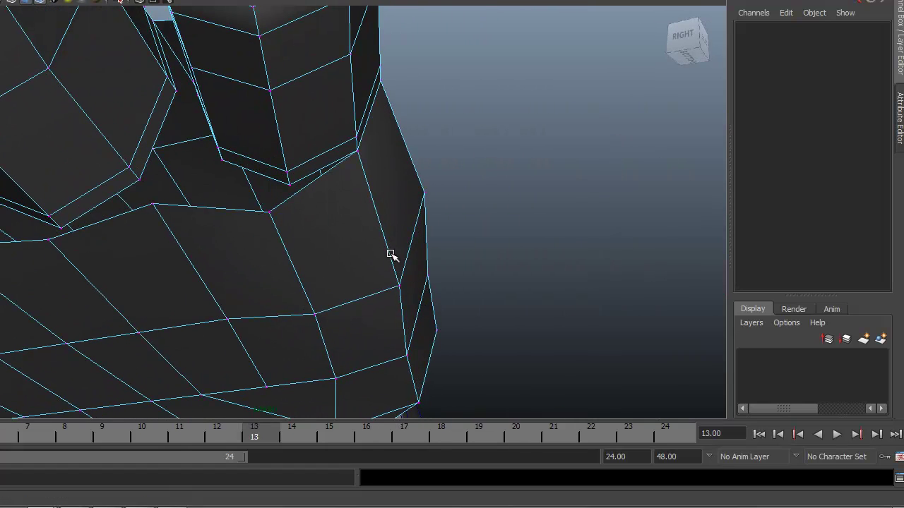
{"action": "left_click", "coordinate": [270, 213]}
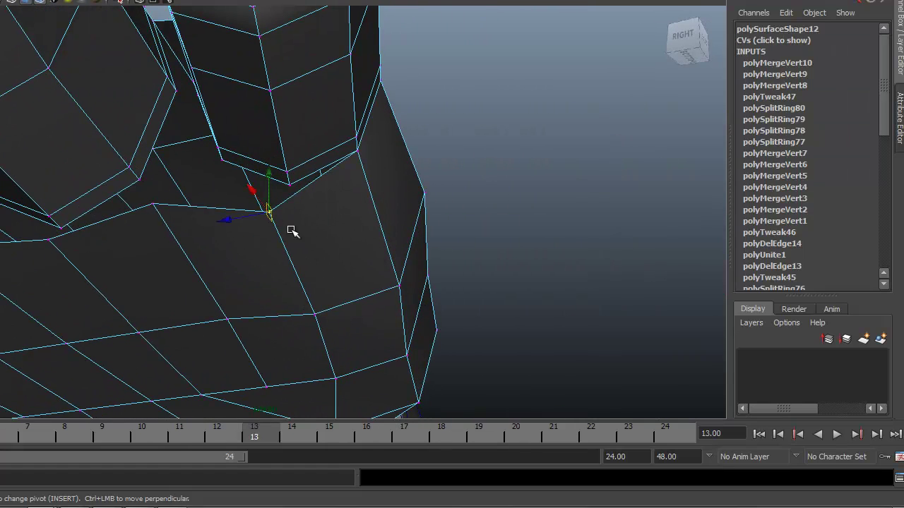
{"action": "left_click_drag", "start_coordinate": [271, 216], "coordinate": [294, 196]}
- Snap the palm's next two underside vertices onto the corner and central base vertices beneath the ring finger
{"action": "left_click", "coordinate": [155, 205]}
{"action": "left_click_drag", "start_coordinate": [154, 204], "coordinate": [60, 231]}
{"action": "left_click", "coordinate": [49, 240]}
{"action": "left_click_drag", "start_coordinate": [42, 268], "coordinate": [236, 281], "text": "alt"}
{"action": "right_click_drag", "start_coordinate": [236, 281], "coordinate": [106, 247], "text": "alt"}
{"action": "middle_click_drag", "start_coordinate": [106, 247], "coordinate": [207, 262], "text": "alt"}
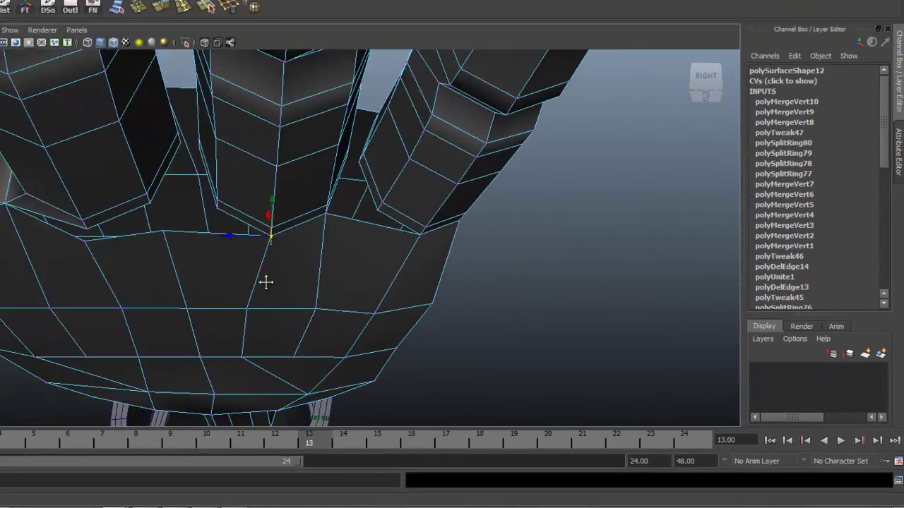
- Snap the palm's underside vertices onto the corner and central base vertices beneath the middle finger
{"action": "middle_click_drag", "start_coordinate": [266, 282], "coordinate": [300, 300], "text": "alt"}
{"action": "left_click", "coordinate": [199, 247]}
{"action": "left_click_drag", "start_coordinate": [289, 281], "coordinate": [276, 267]}
{"action": "left_click_drag", "start_coordinate": [252, 337], "coordinate": [232, 282], "text": "alt"}
{"action": "left_click", "coordinate": [211, 280]}
{"action": "key", "text": "f"}
{"action": "left_click", "coordinate": [360, 293]}
{"action": "left_click", "coordinate": [392, 272]}
{"action": "middle_click_drag", "start_coordinate": [392, 256], "coordinate": [392, 276], "text": "alt"}
{"action": "left_click_drag", "start_coordinate": [392, 293], "coordinate": [403, 264]}
- Merge the overlapping upper vertices at the middle finger's centre, its corner beside the ring finger, and the ring finger's centre
{"action": "right_click_drag", "start_coordinate": [535, 309], "coordinate": [287, 308], "text": "alt"}
{"action": "left_click_drag", "start_coordinate": [287, 306], "coordinate": [386, 308], "text": "alt"}
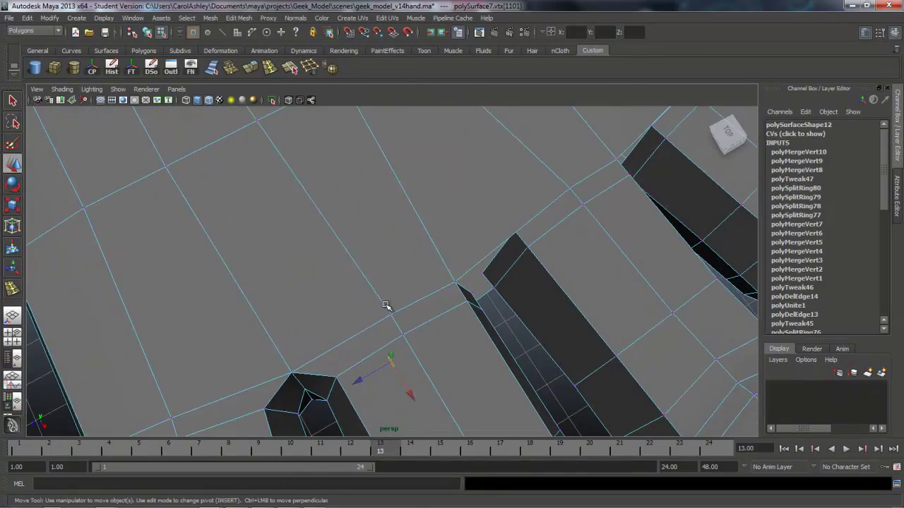
{"action": "left_click", "coordinate": [395, 317]}
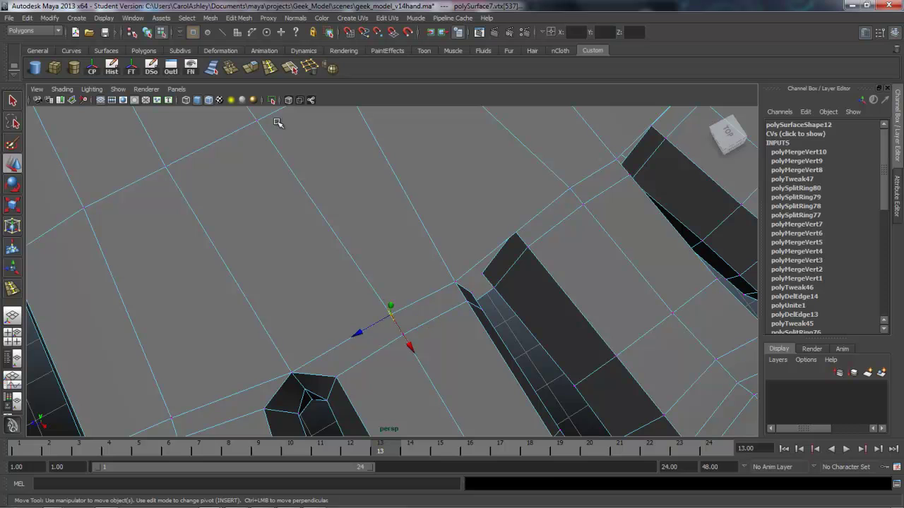
{"action": "left_click", "coordinate": [231, 67]}
{"action": "left_click_drag", "start_coordinate": [449, 275], "coordinate": [462, 289]}
{"action": "left_click", "coordinate": [230, 67]}
{"action": "left_click_drag", "start_coordinate": [565, 182], "coordinate": [581, 198]}
{"action": "left_click", "coordinate": [230, 67]}
- Merge the overlapping palm and finger vertices across the top and down the outer side of the little finger's base
{"action": "middle_click_drag", "start_coordinate": [617, 311], "coordinate": [499, 362], "text": "alt"}
{"action": "left_click", "coordinate": [518, 175]}
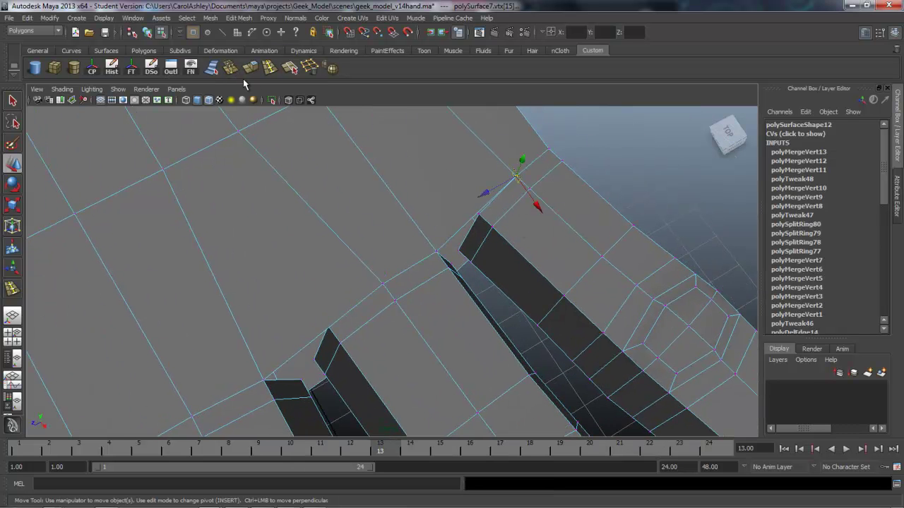
{"action": "left_click_drag", "start_coordinate": [458, 243], "coordinate": [381, 246], "text": "alt"}
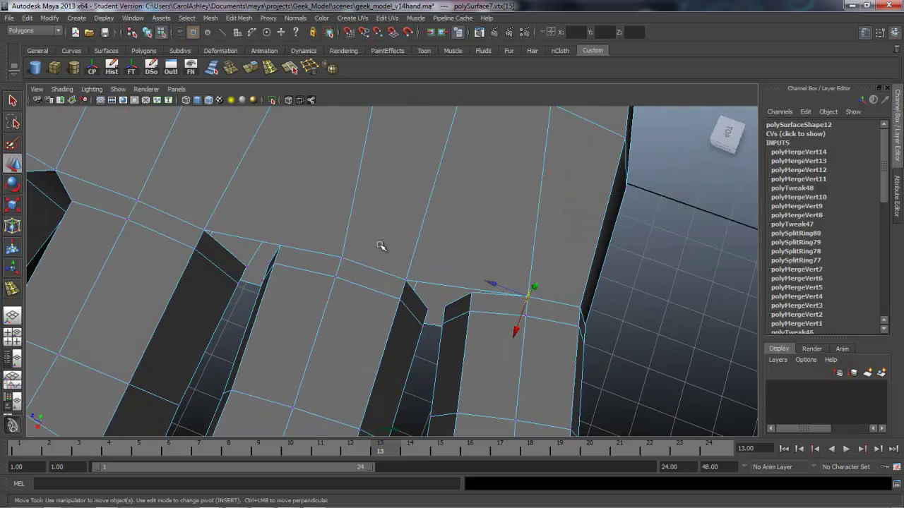
{"action": "left_click", "coordinate": [576, 309]}
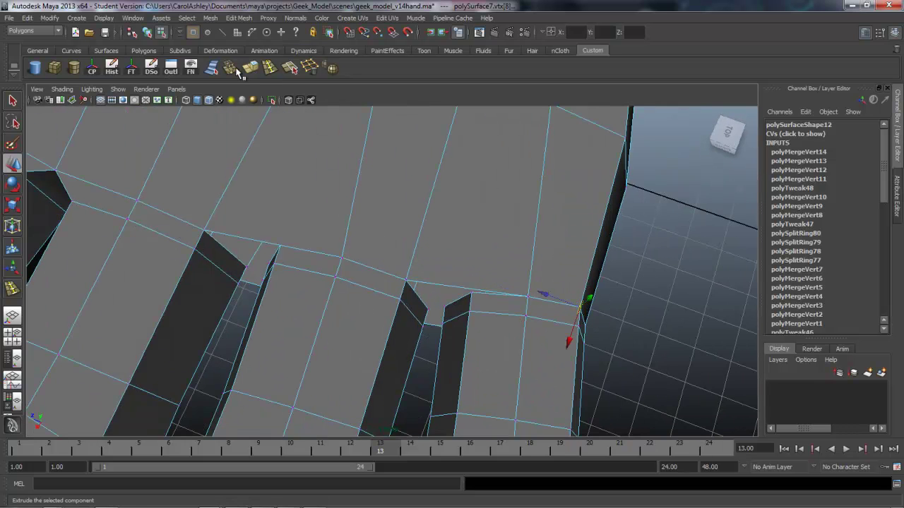
{"action": "left_click_drag", "start_coordinate": [383, 235], "coordinate": [467, 346], "text": "alt"}
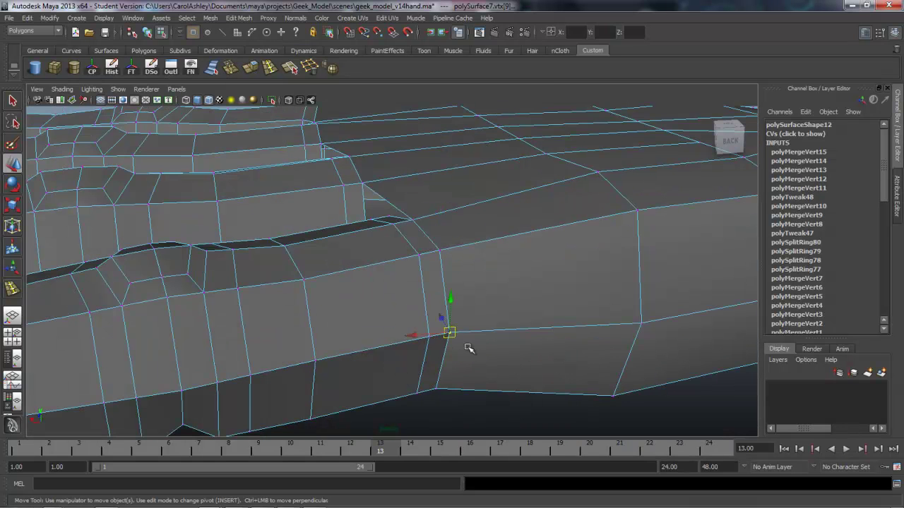
{"action": "left_click", "coordinate": [231, 68]}
{"action": "left_click_drag", "start_coordinate": [426, 374], "coordinate": [450, 398]}
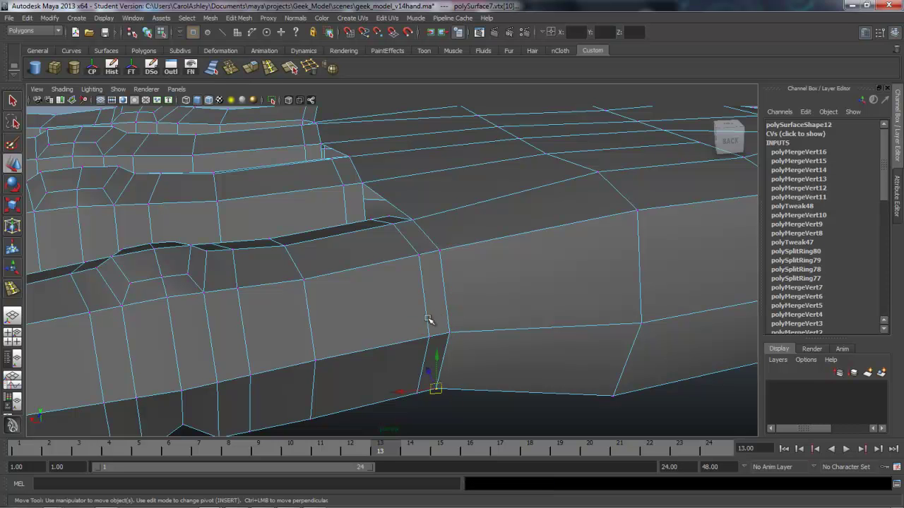
{"action": "left_click", "coordinate": [230, 67]}
- Merge the overlapping underside vertices at the little finger's central base and at the ring finger's corner and centre
{"action": "left_click_drag", "start_coordinate": [339, 233], "coordinate": [503, 278], "text": "alt"}
{"action": "left_click", "coordinate": [505, 277]}
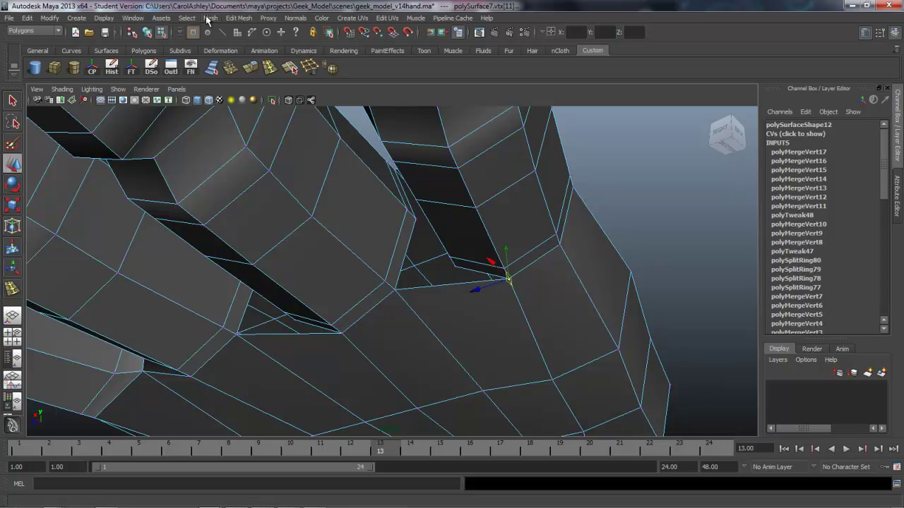
{"action": "left_click", "coordinate": [393, 289]}
{"action": "left_click", "coordinate": [230, 67]}
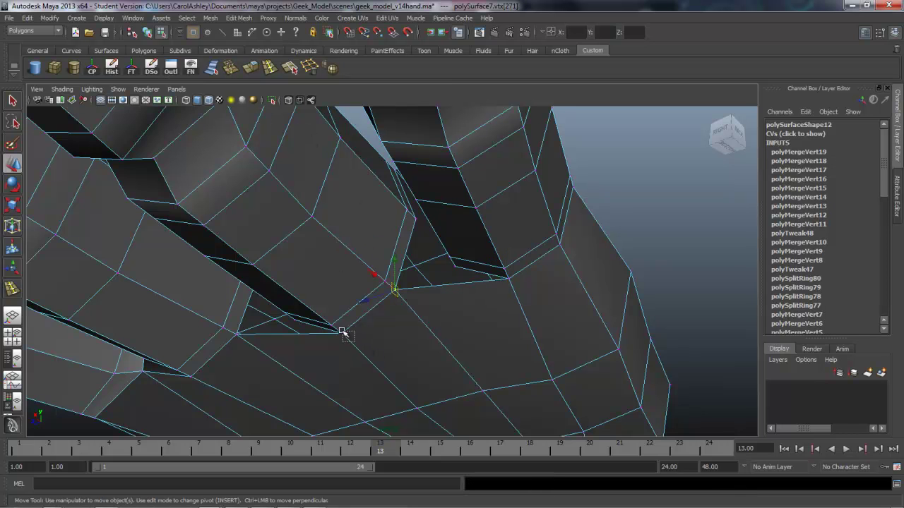
{"action": "left_click_drag", "start_coordinate": [338, 330], "coordinate": [336, 326]}
{"action": "left_click", "coordinate": [230, 67]}
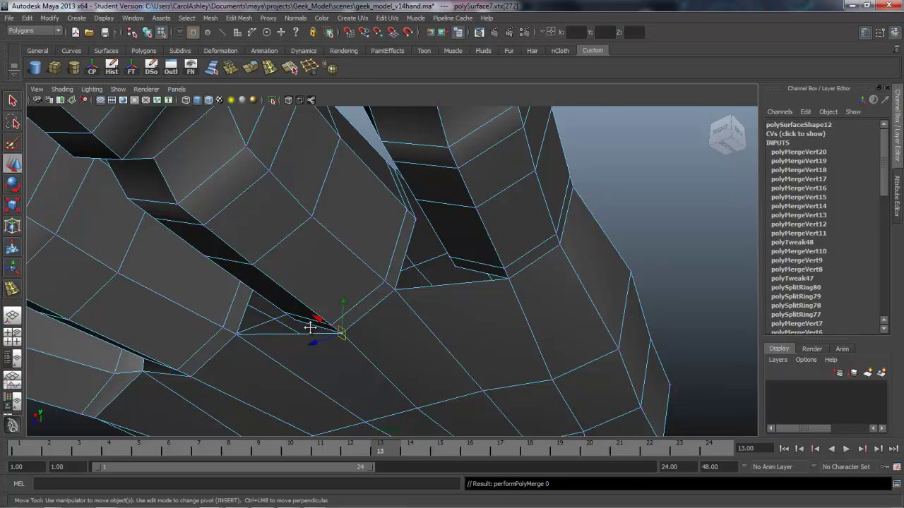
- Merge the two pairs of overlapping palm and finger vertices on the underside of the middle finger's base
{"action": "middle_click_drag", "start_coordinate": [303, 331], "coordinate": [420, 301], "text": "alt"}
{"action": "left_click", "coordinate": [353, 303]}
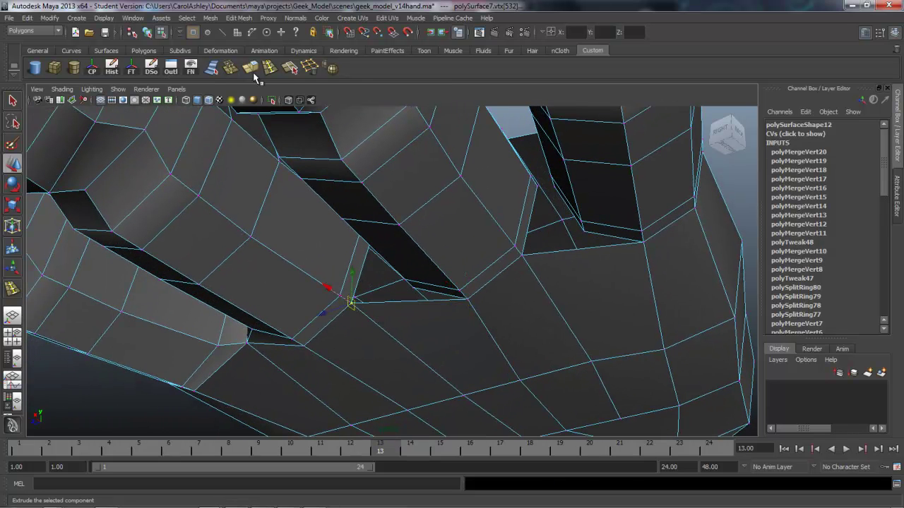
{"action": "left_click", "coordinate": [230, 67]}
{"action": "left_click", "coordinate": [301, 345]}
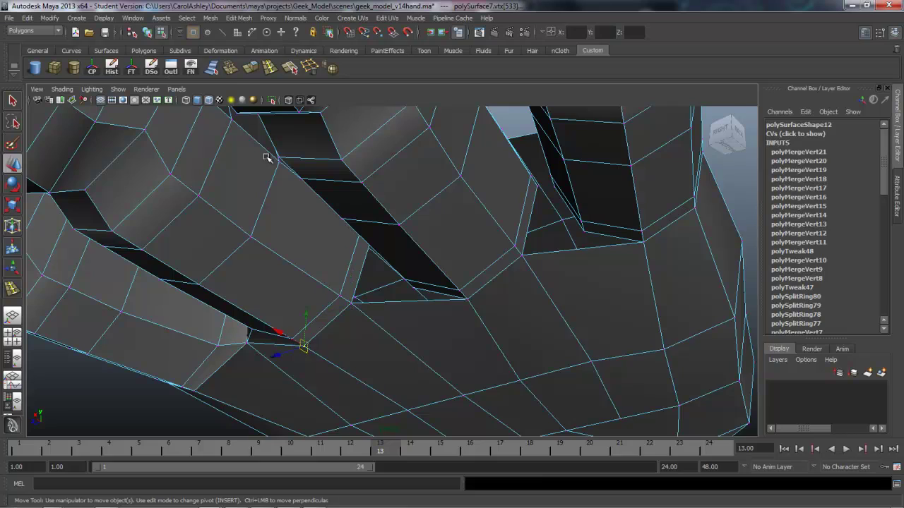
{"action": "left_click", "coordinate": [231, 67]}
- Find and merge the overlapping vertices on top of the ring finger's base, at the corner beside the little finger
{"action": "left_click_drag", "start_coordinate": [574, 284], "coordinate": [331, 311], "text": "alt"}
{"action": "key", "text": "2"}
{"action": "right_click_drag", "start_coordinate": [416, 320], "coordinate": [494, 321], "text": "alt"}
{"action": "middle_click_drag", "start_coordinate": [494, 321], "coordinate": [395, 322], "text": "alt"}
{"action": "right_click_drag", "start_coordinate": [328, 330], "coordinate": [363, 264], "text": "alt"}
{"action": "left_click", "coordinate": [359, 260]}
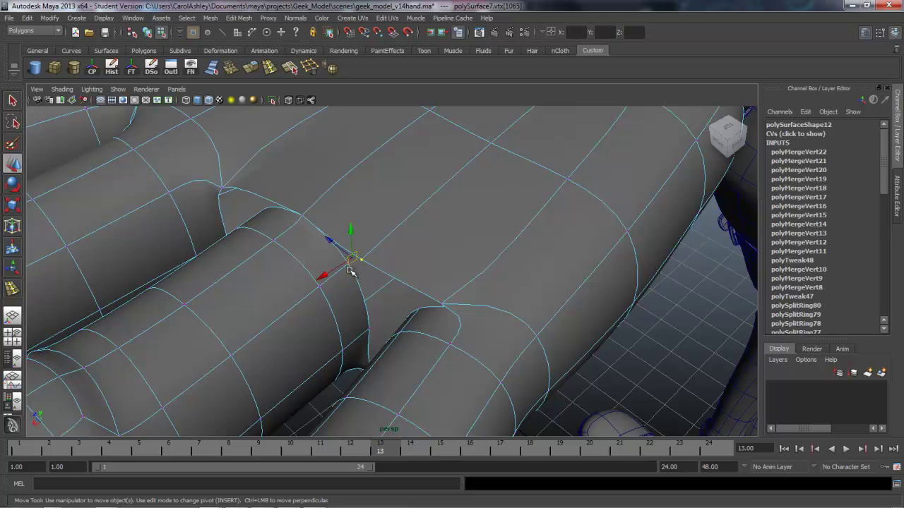
{"action": "key", "text": "1"}
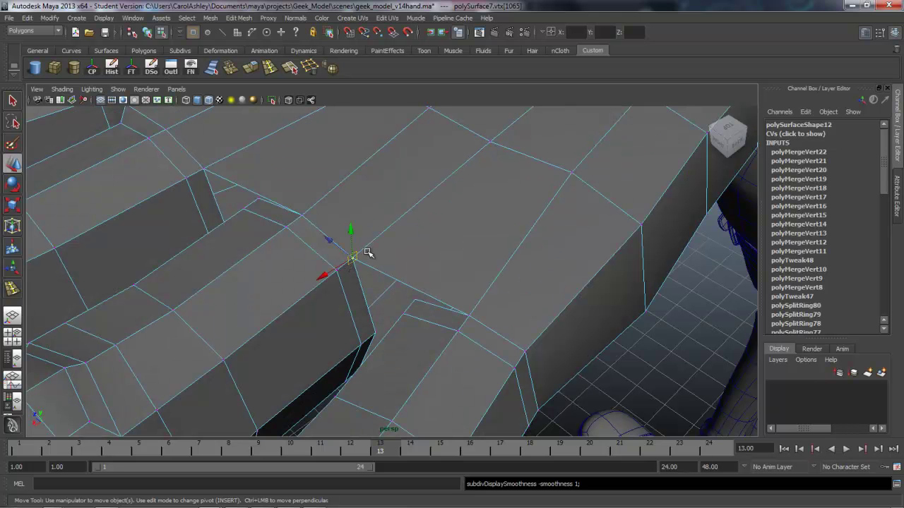
{"action": "left_click_drag", "start_coordinate": [366, 251], "coordinate": [344, 266]}
{"action": "left_click", "coordinate": [231, 69]}
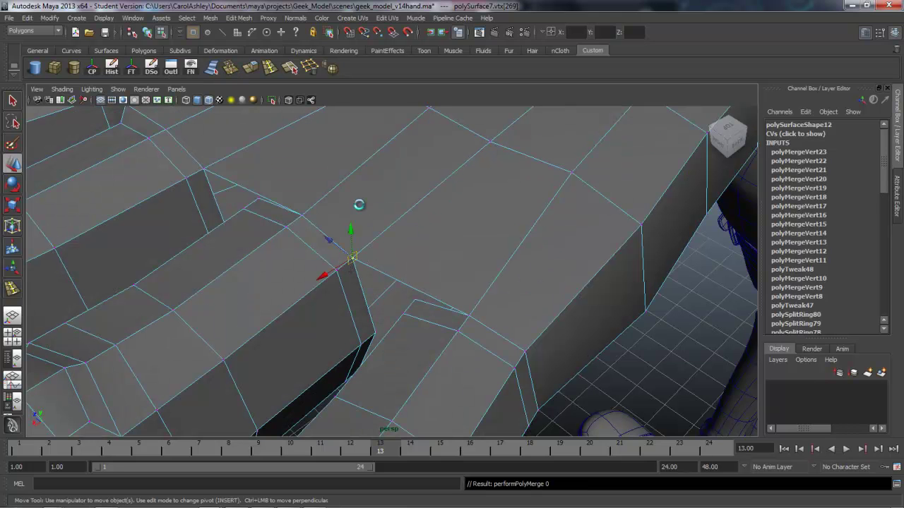
- Merge the facing underside base vertices of the middle and ring fingers across the gap between them
{"action": "left_click_drag", "start_coordinate": [254, 286], "coordinate": [323, 228], "text": "alt"}
{"action": "key", "text": "3"}
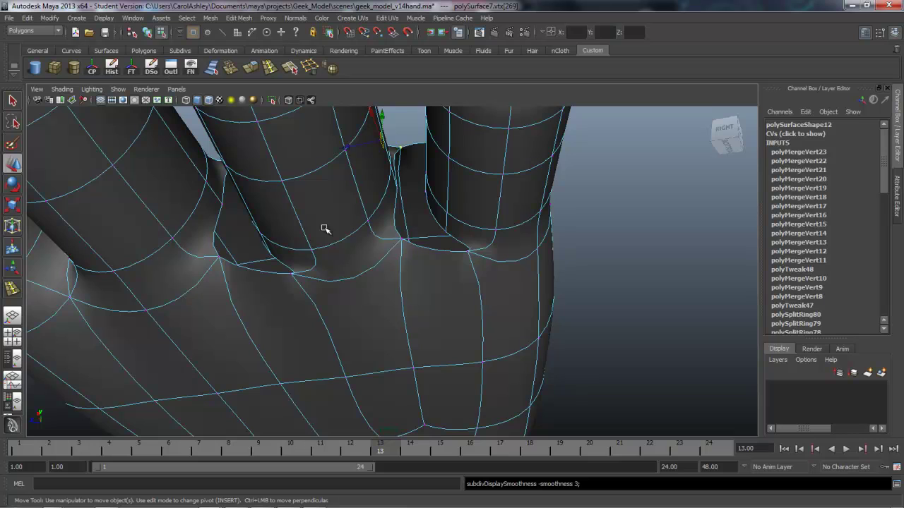
{"action": "key", "text": "1"}
{"action": "left_click_drag", "start_coordinate": [314, 235], "coordinate": [347, 252], "text": "alt"}
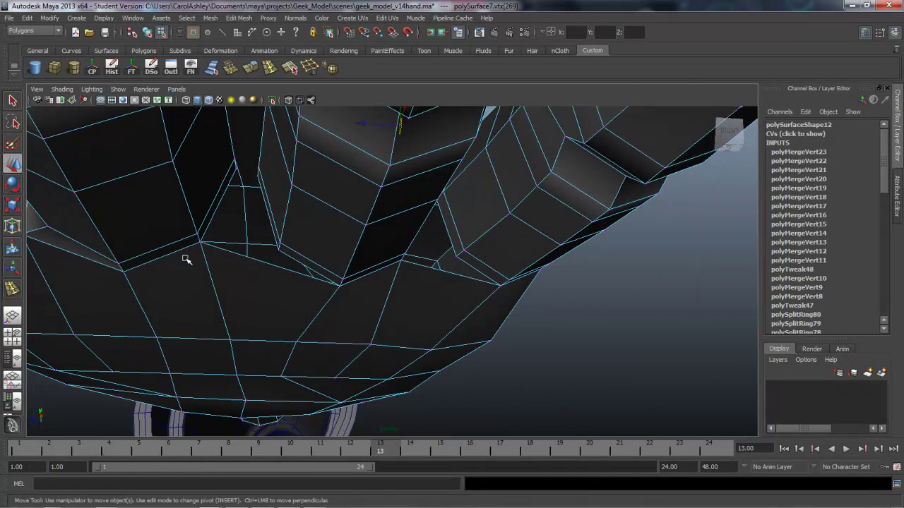
{"action": "middle_click_drag", "start_coordinate": [254, 270], "coordinate": [284, 298], "text": "alt"}
{"action": "left_click", "coordinate": [315, 278]}
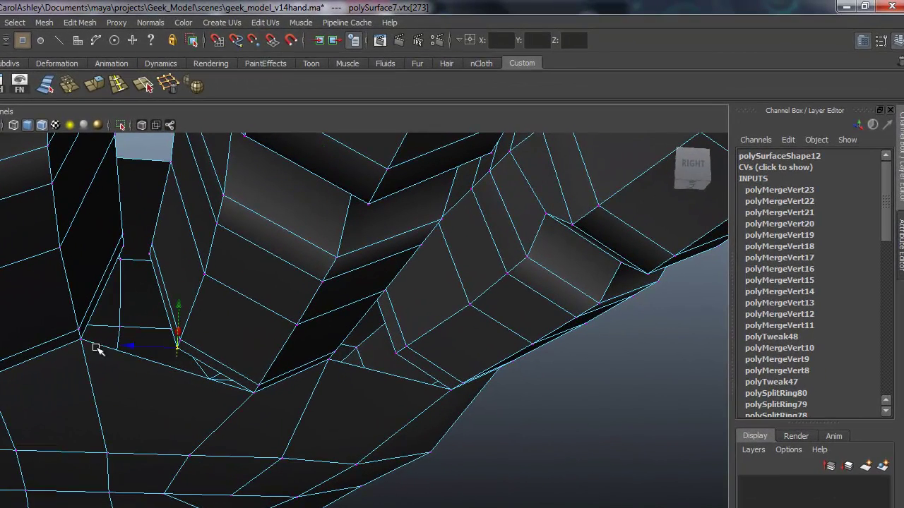
{"action": "left_click", "coordinate": [83, 341], "text": "shift"}
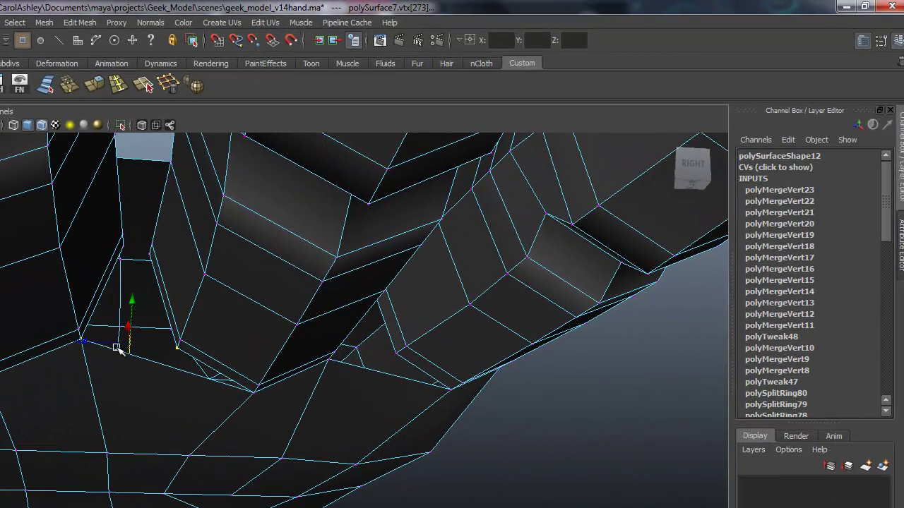
{"action": "left_click", "coordinate": [69, 85]}
- Merge the facing middle-height and top base vertices across the gap between the middle and ring fingers
{"action": "left_click_drag", "start_coordinate": [141, 270], "coordinate": [139, 346], "text": "alt"}
{"action": "left_click", "coordinate": [147, 336]}
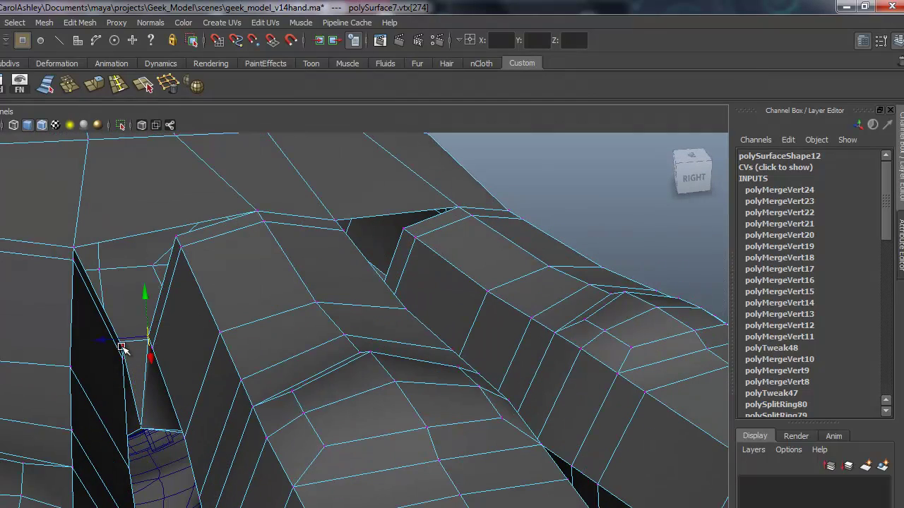
{"action": "left_click", "coordinate": [122, 346], "text": "shift"}
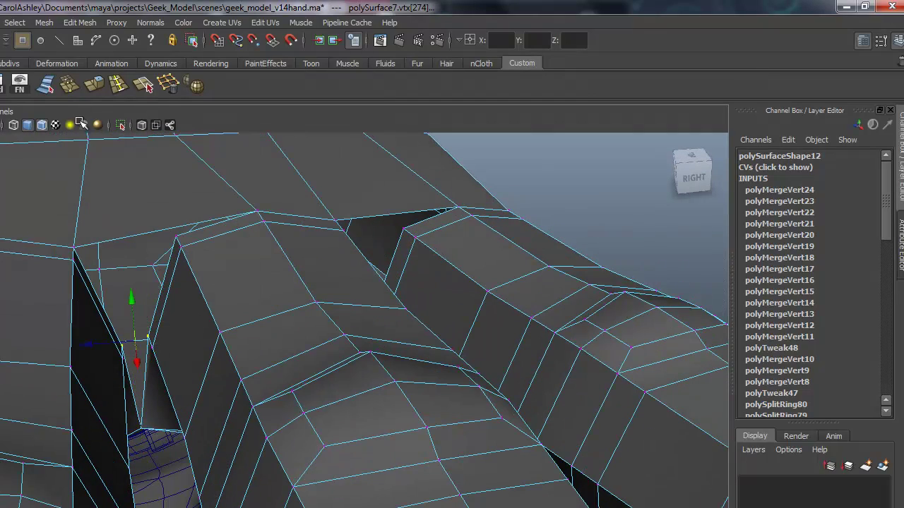
{"action": "left_click", "coordinate": [73, 93]}
{"action": "left_click_drag", "start_coordinate": [99, 265], "coordinate": [128, 304], "text": "alt"}
{"action": "left_click", "coordinate": [175, 295]}
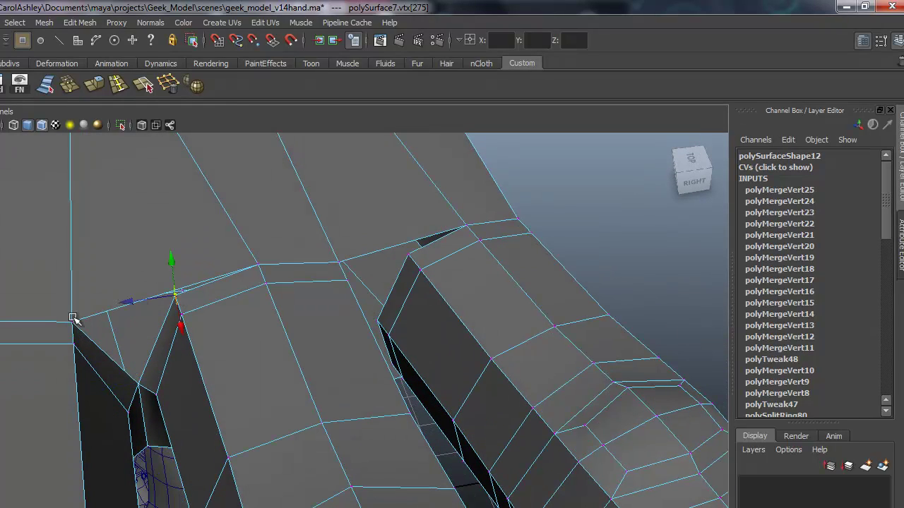
{"action": "left_click", "coordinate": [71, 322], "text": "shift"}
{"action": "left_click", "coordinate": [73, 88]}
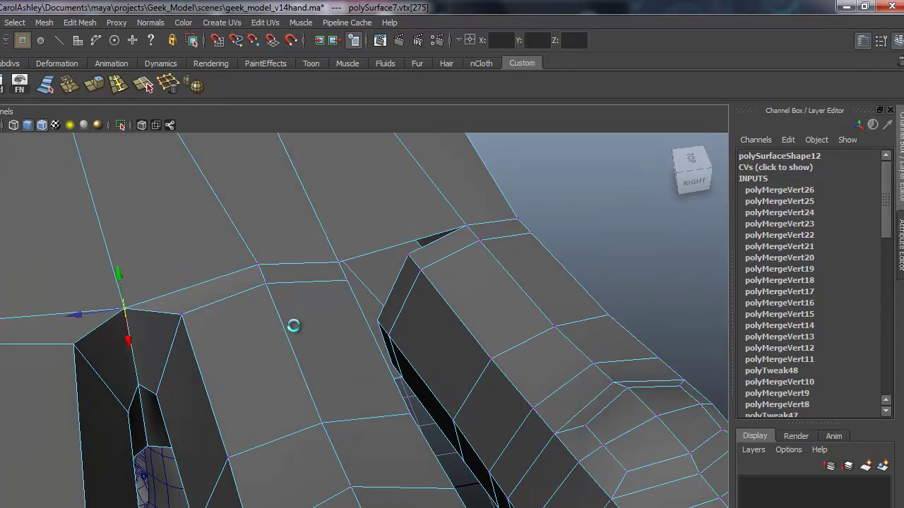
- Close the gap between the ring and little fingers by merging their facing base vertices on top, at mid-height and underneath
{"action": "left_click_drag", "start_coordinate": [282, 335], "coordinate": [121, 378], "text": "alt"}
{"action": "right_click_drag", "start_coordinate": [121, 377], "coordinate": [321, 370], "text": "alt"}
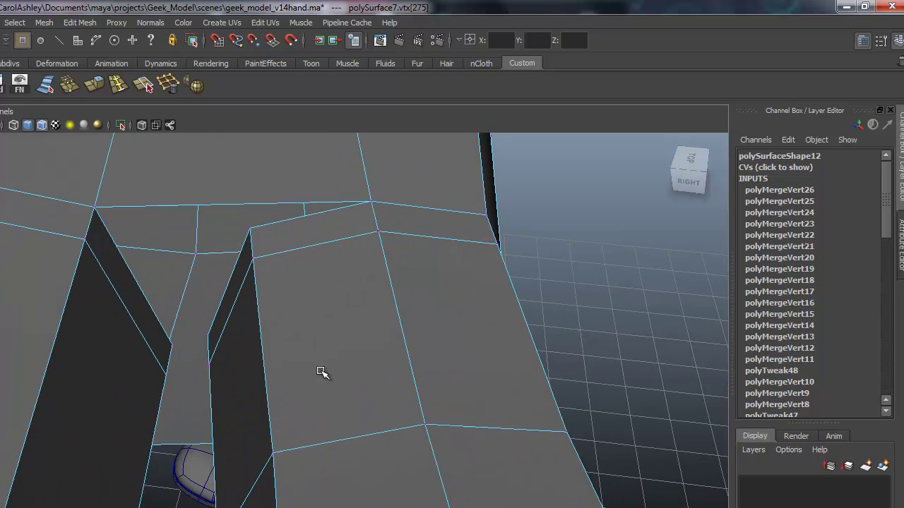
{"action": "middle_click_drag", "start_coordinate": [267, 329], "coordinate": [265, 370], "text": "alt"}
{"action": "left_click", "coordinate": [248, 269]}
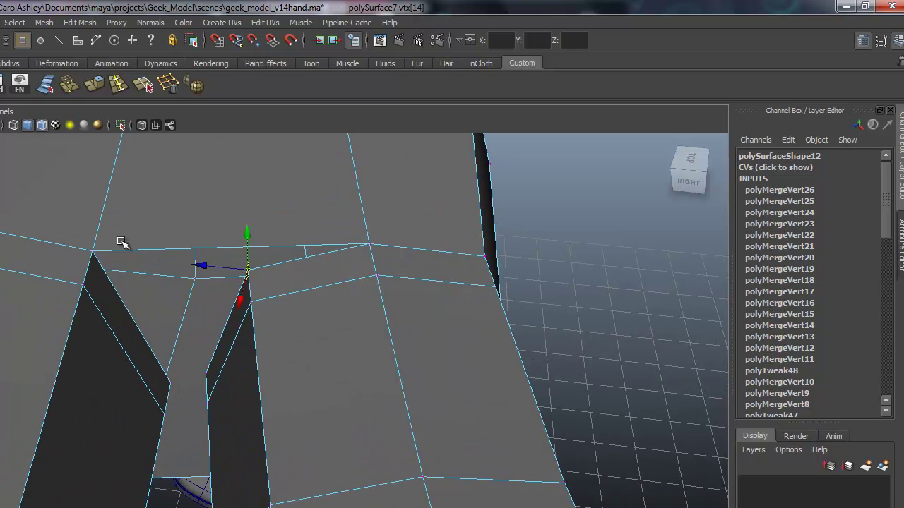
{"action": "left_click", "coordinate": [96, 251], "text": "shift"}
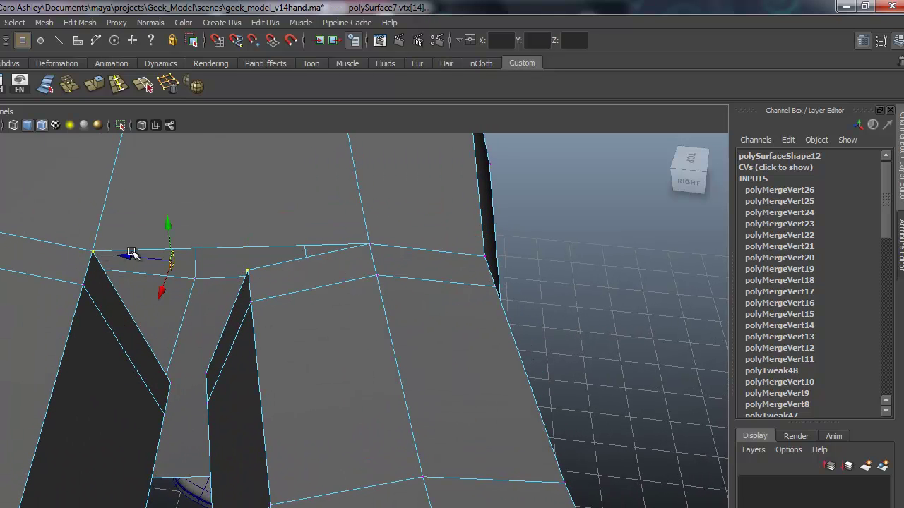
{"action": "left_click", "coordinate": [69, 85]}
{"action": "left_click", "coordinate": [204, 381]}
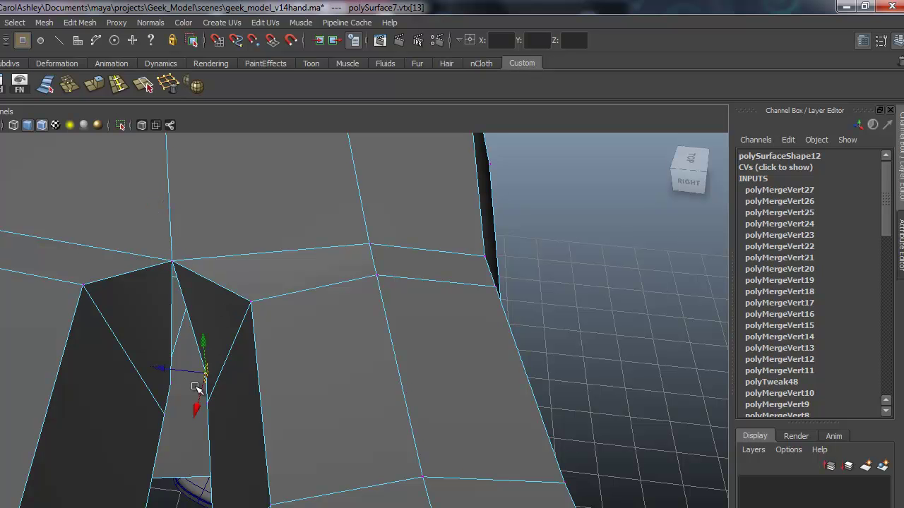
{"action": "left_click", "coordinate": [171, 384], "text": "shift"}
{"action": "left_click_drag", "start_coordinate": [155, 389], "coordinate": [166, 281], "text": "alt"}
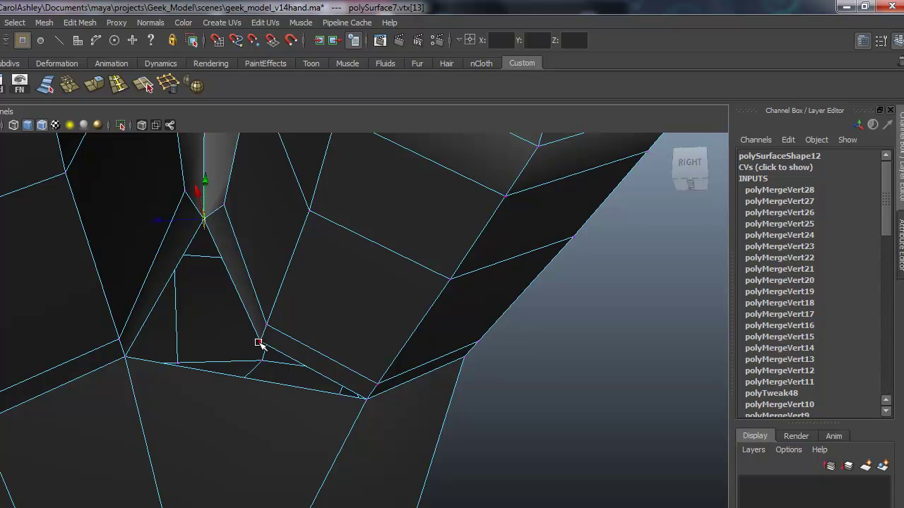
{"action": "left_click", "coordinate": [125, 356], "text": "shift"}
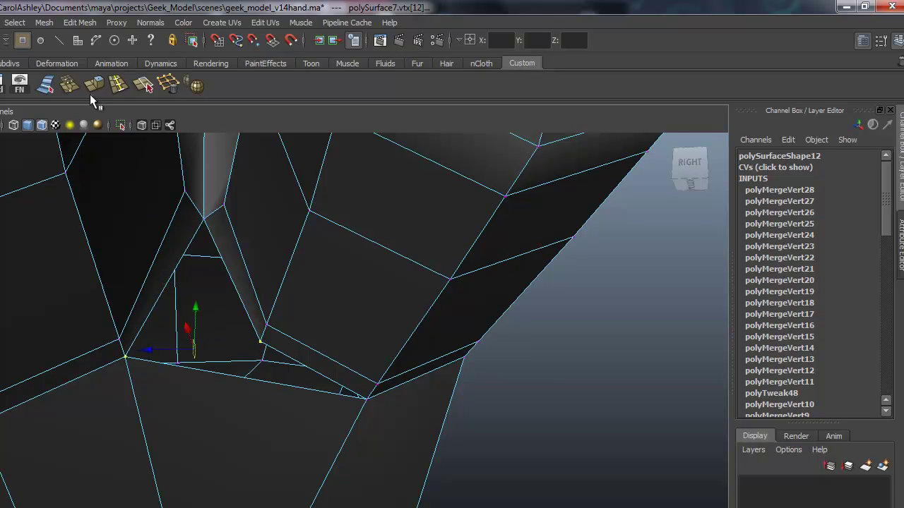
- Scale apart the paired inner vertices at the webs between the ring and little fingers and between the middle and ring fingers
{"action": "right_click_drag", "start_coordinate": [325, 248], "coordinate": [181, 238], "text": "alt"}
{"action": "left_click_drag", "start_coordinate": [179, 239], "coordinate": [268, 329], "text": "alt"}
{"action": "left_click", "coordinate": [203, 387]}
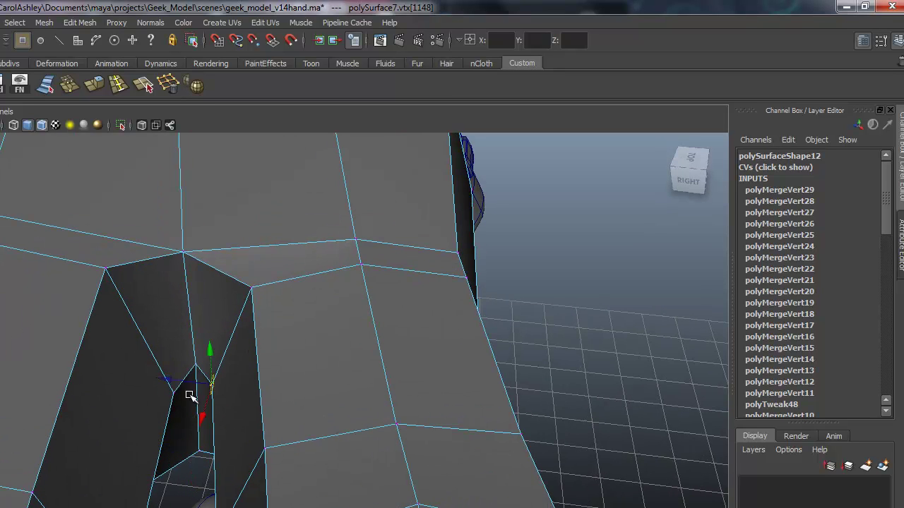
{"action": "left_click", "coordinate": [175, 393], "text": "shift"}
{"action": "left_click_drag", "start_coordinate": [131, 382], "coordinate": [71, 374]}
{"action": "right_click_drag", "start_coordinate": [316, 432], "coordinate": [115, 394], "text": "alt"}
{"action": "left_click_drag", "start_coordinate": [116, 396], "coordinate": [229, 436], "text": "alt"}
{"action": "left_click", "coordinate": [167, 424]}
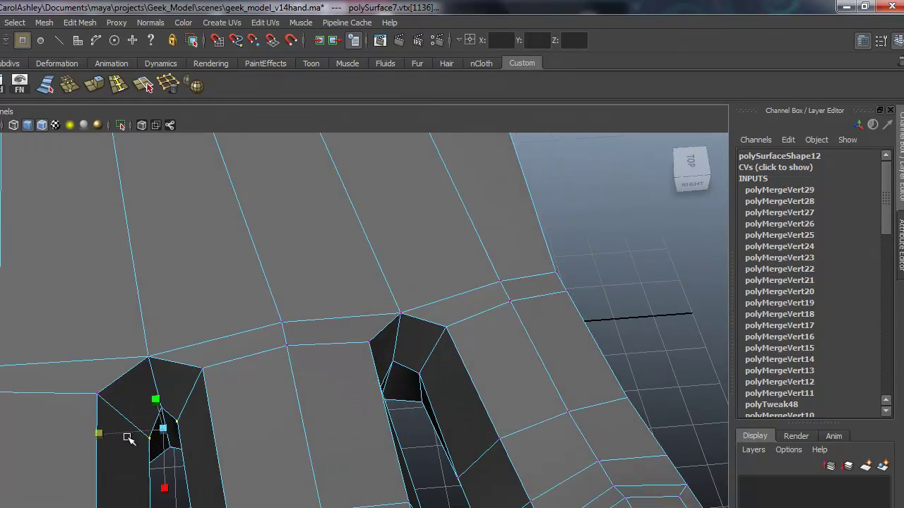
- Return the hand to object mode, preview it smoothed, and examine the finger webs and palm from several angles
{"action": "left_click_drag", "start_coordinate": [66, 430], "coordinate": [379, 418], "text": "alt"}
{"action": "right_click_drag", "start_coordinate": [379, 418], "coordinate": [199, 409], "text": "alt"}
{"action": "middle_click_drag", "start_coordinate": [199, 409], "coordinate": [193, 345], "text": "alt"}
{"action": "left_click_drag", "start_coordinate": [158, 400], "coordinate": [216, 335], "text": "alt"}
{"action": "right_click_drag", "start_coordinate": [167, 297], "coordinate": [238, 280]}
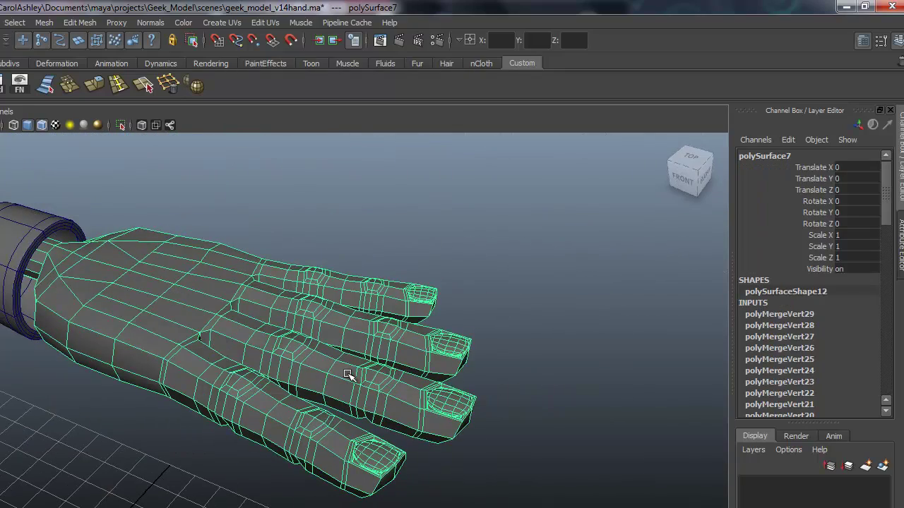
{"action": "key", "text": "3"}
{"action": "left_click", "coordinate": [531, 380]}
{"action": "left_click_drag", "start_coordinate": [507, 370], "coordinate": [392, 442], "text": "alt"}
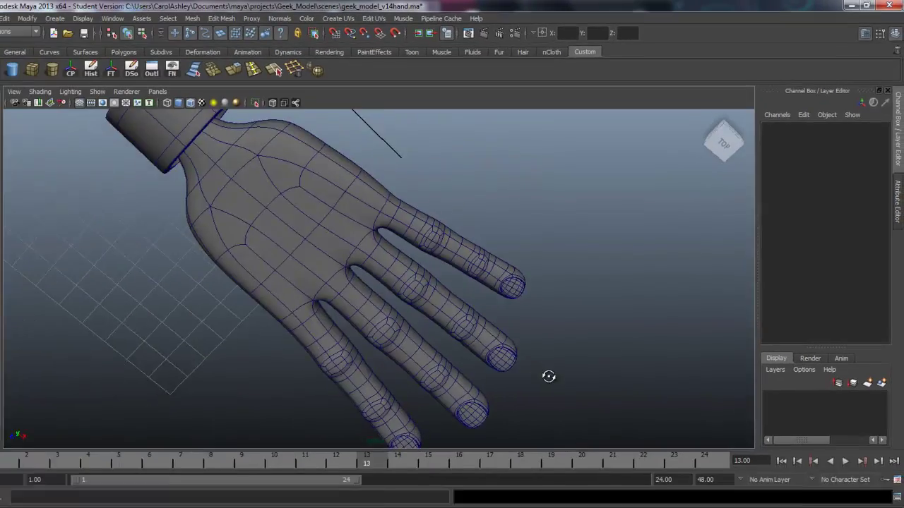
{"action": "left_click_drag", "start_coordinate": [488, 354], "coordinate": [317, 260], "text": "alt"}
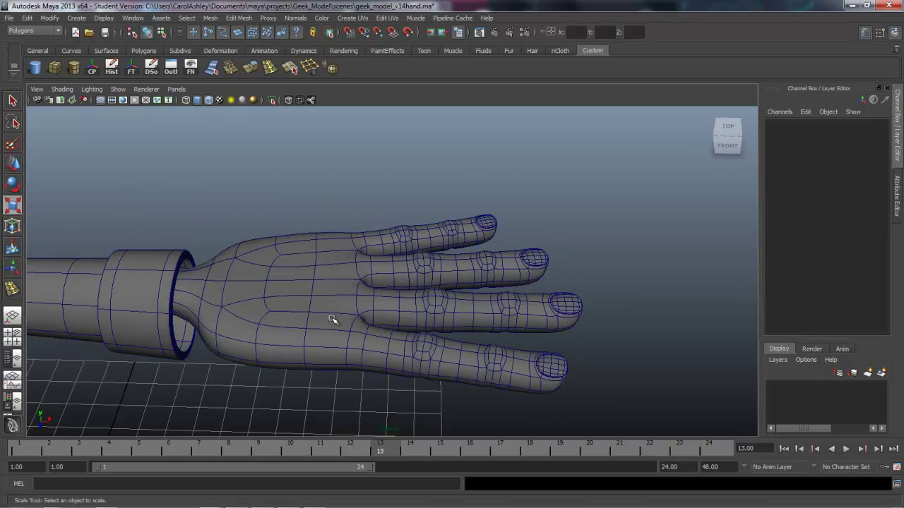